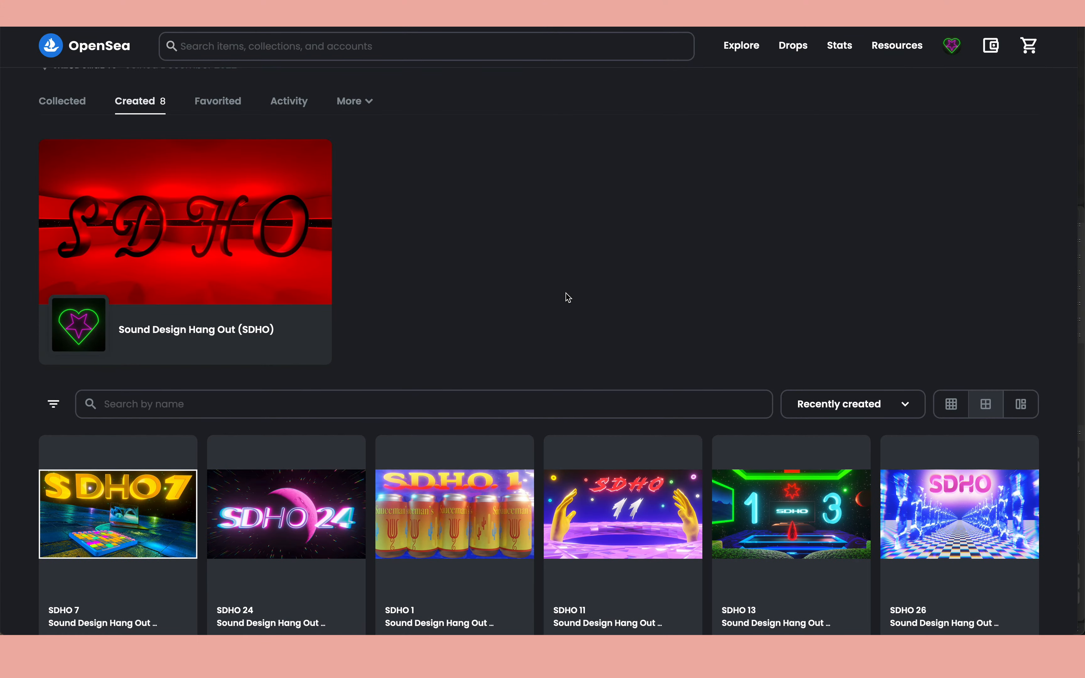
# Browse the created Sound Design Hang Out (SDHO) items and examine the SDHO 7 listing's page.
pyautogui.scroll(-2, 568, 298)
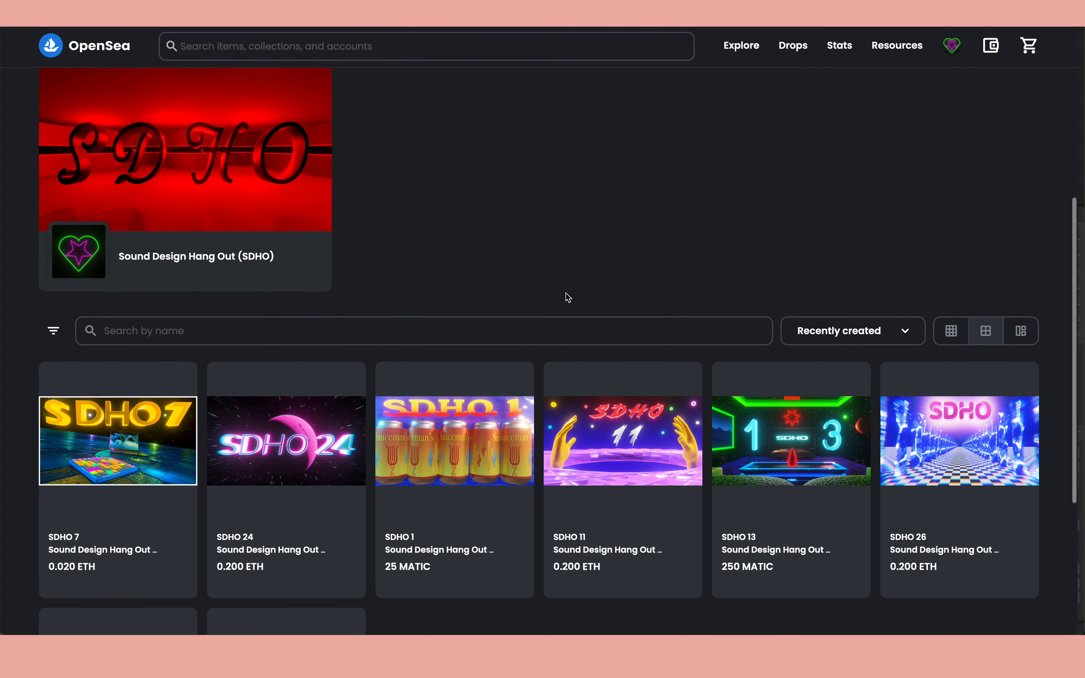
pyautogui.scroll(-1, 568, 298)
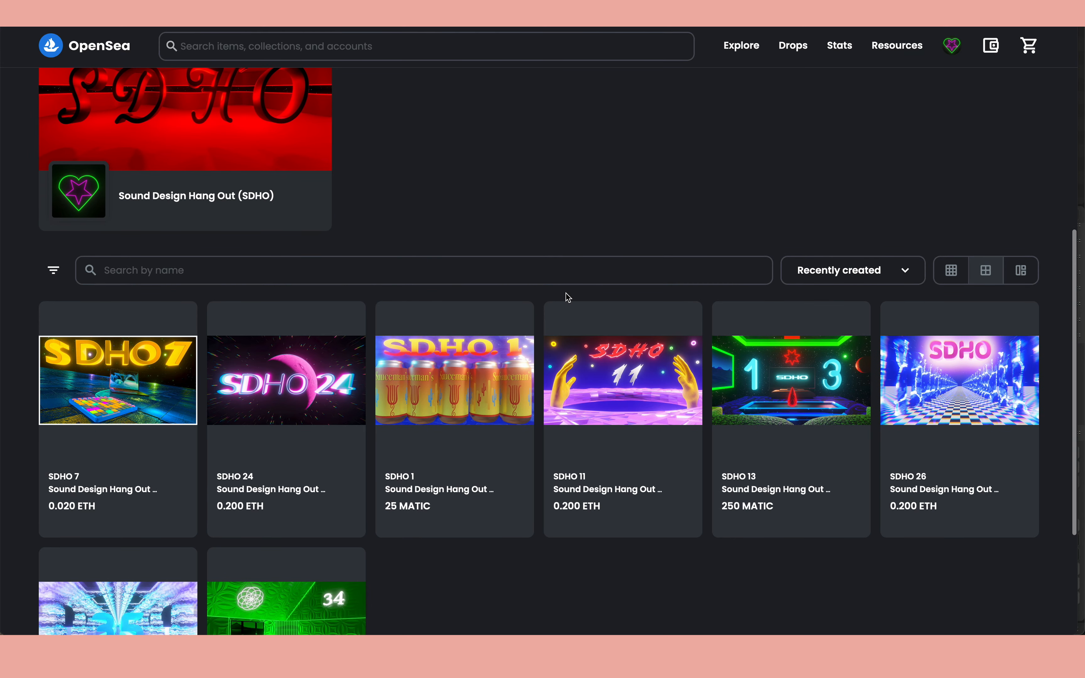
pyautogui.scroll(-3, 568, 297)
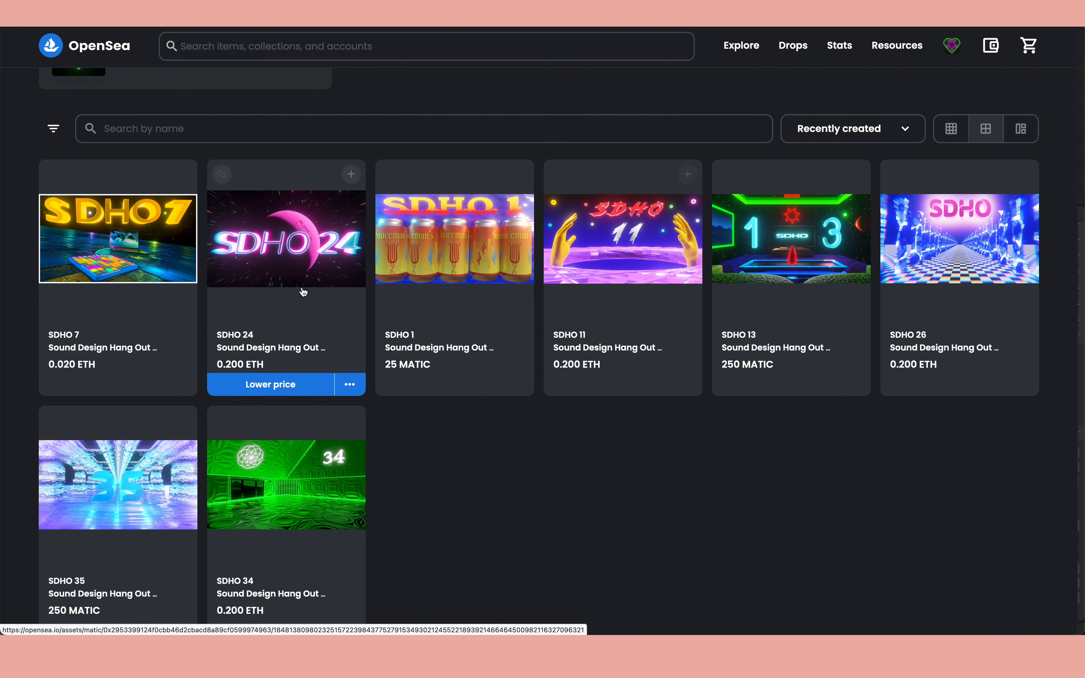
pyautogui.click(152, 255)
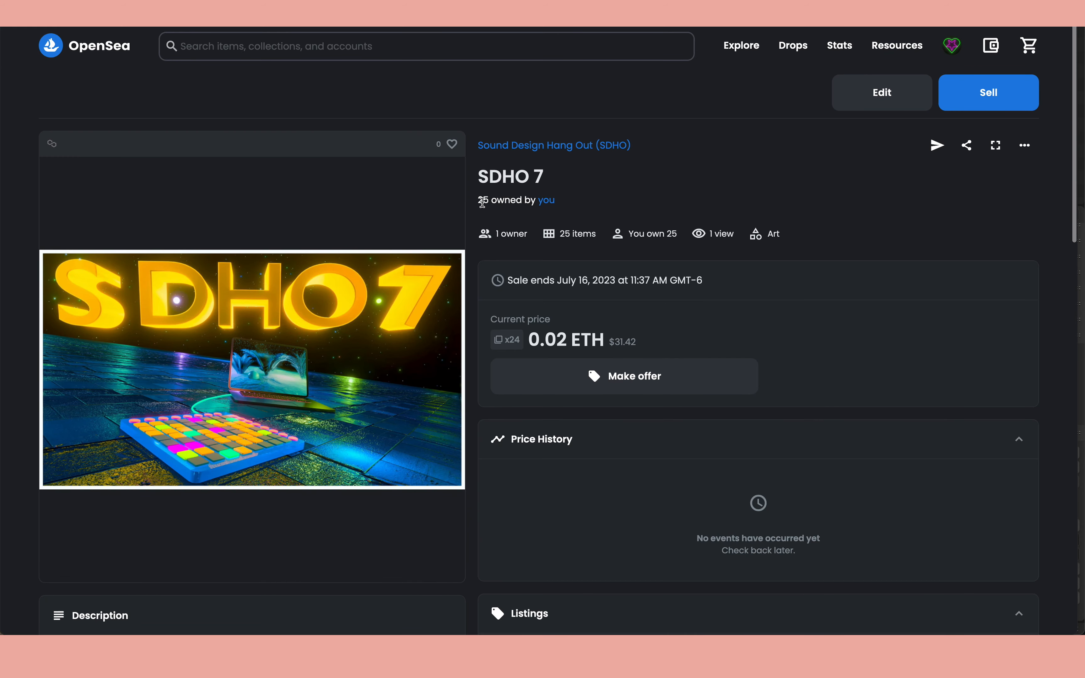
pyautogui.scroll(-1, 362, 285)
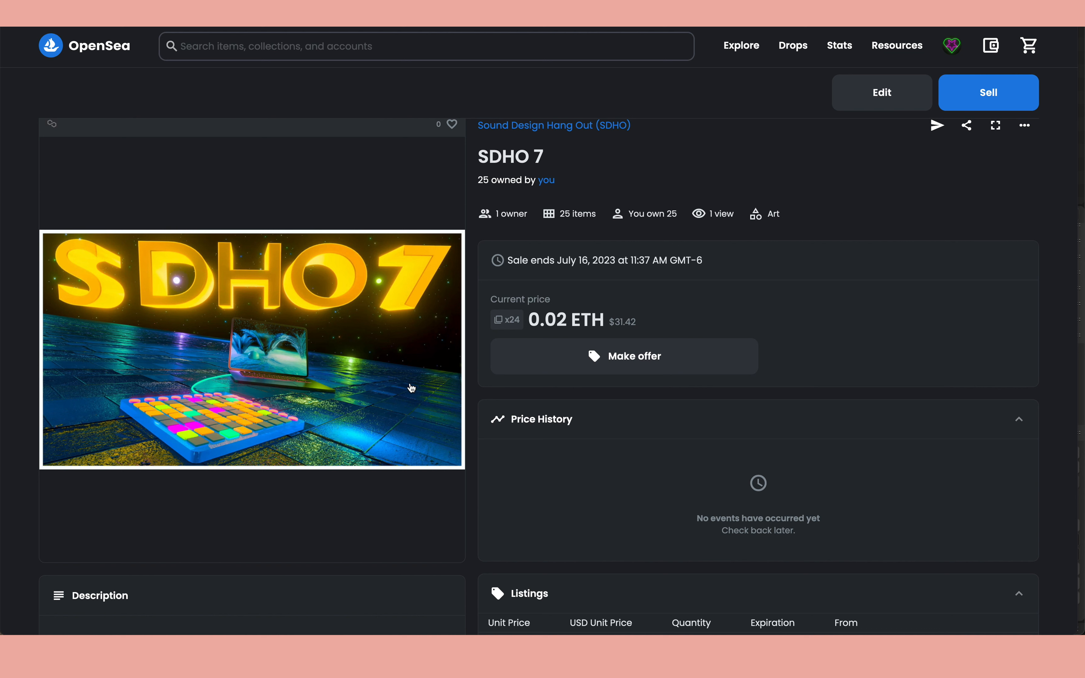
pyautogui.moveTo(508, 327)
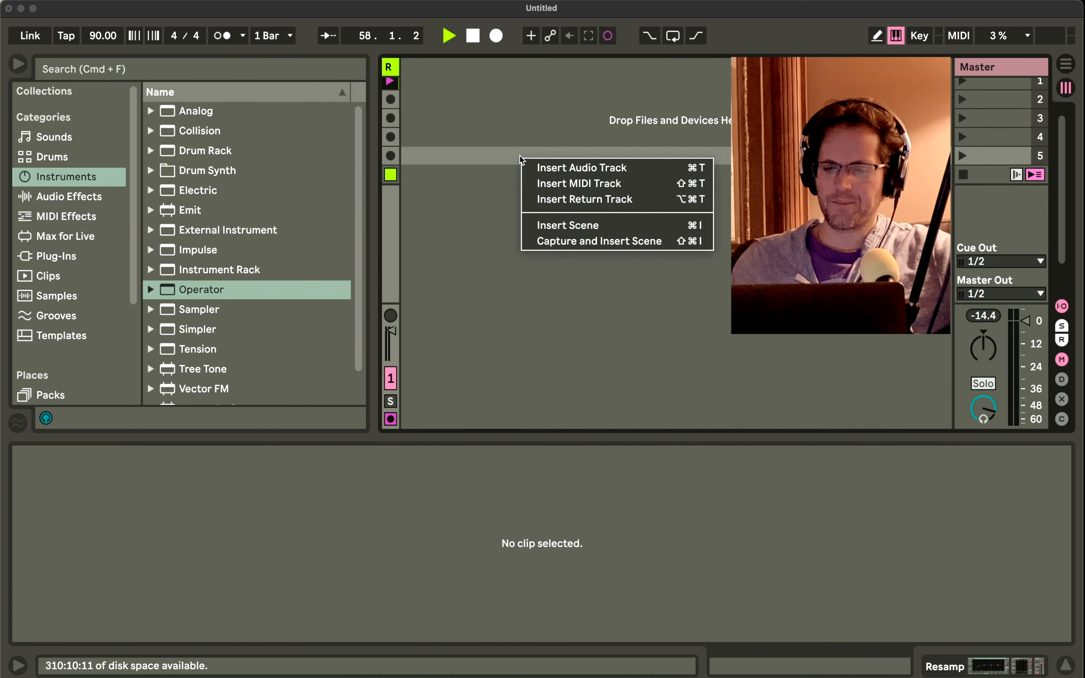
# Switch to Ableton Live, insert a new MIDI track and widen it to show its full mixer controls.
pyautogui.rightClick(520, 156)
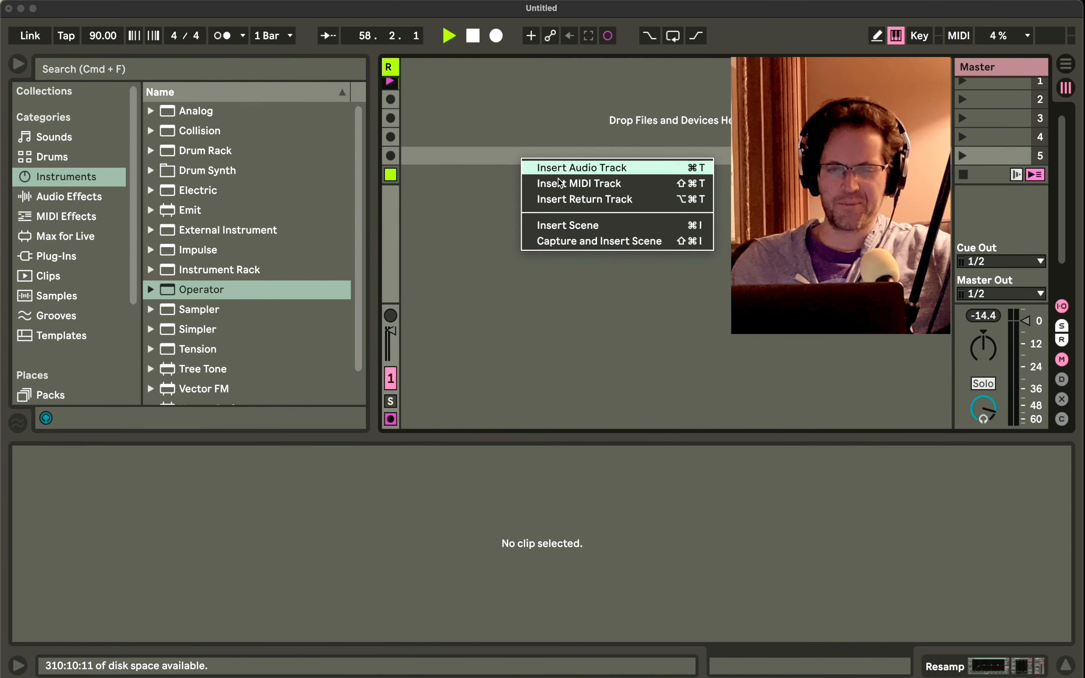
pyautogui.click(562, 185)
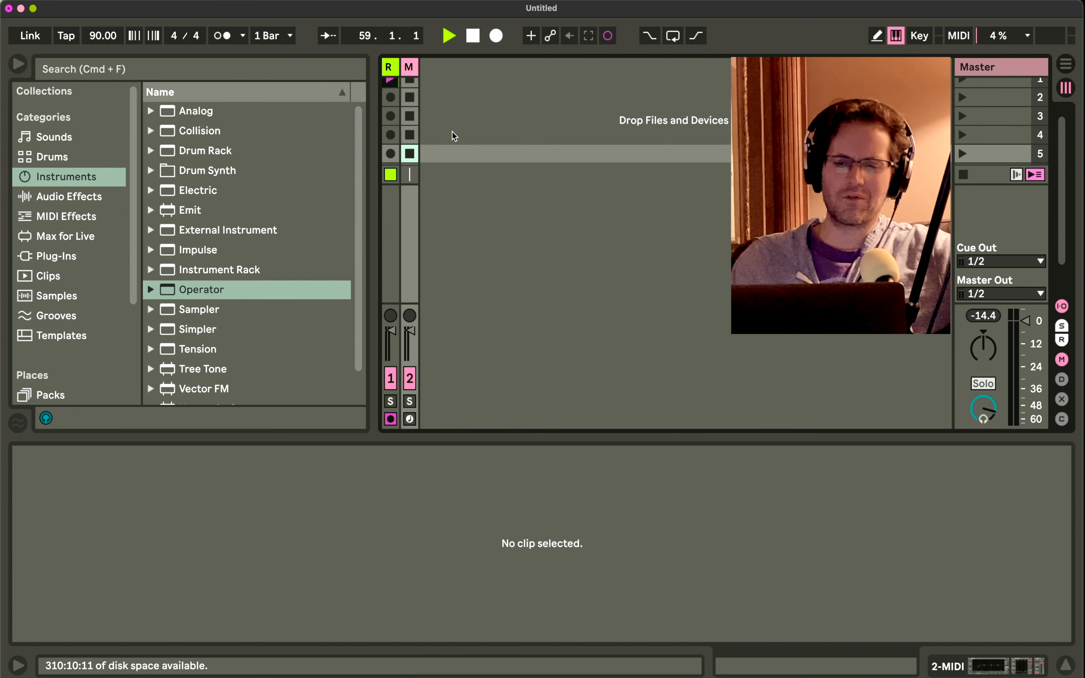
pyautogui.moveTo(418, 74); pyautogui.dragTo(485, 75)
pyautogui.scroll(1, 456, 112)
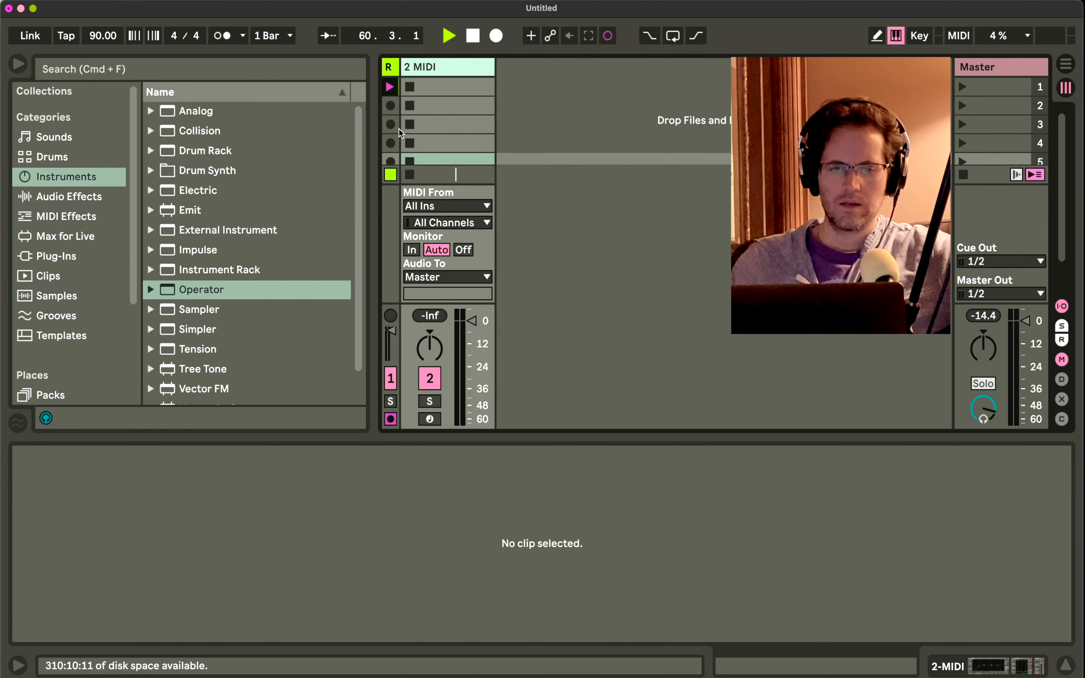
# Load the Tension instrument onto the new MIDI track and arm the track for recording.
pyautogui.scroll(-2, 220, 360)
pyautogui.click(199, 316)
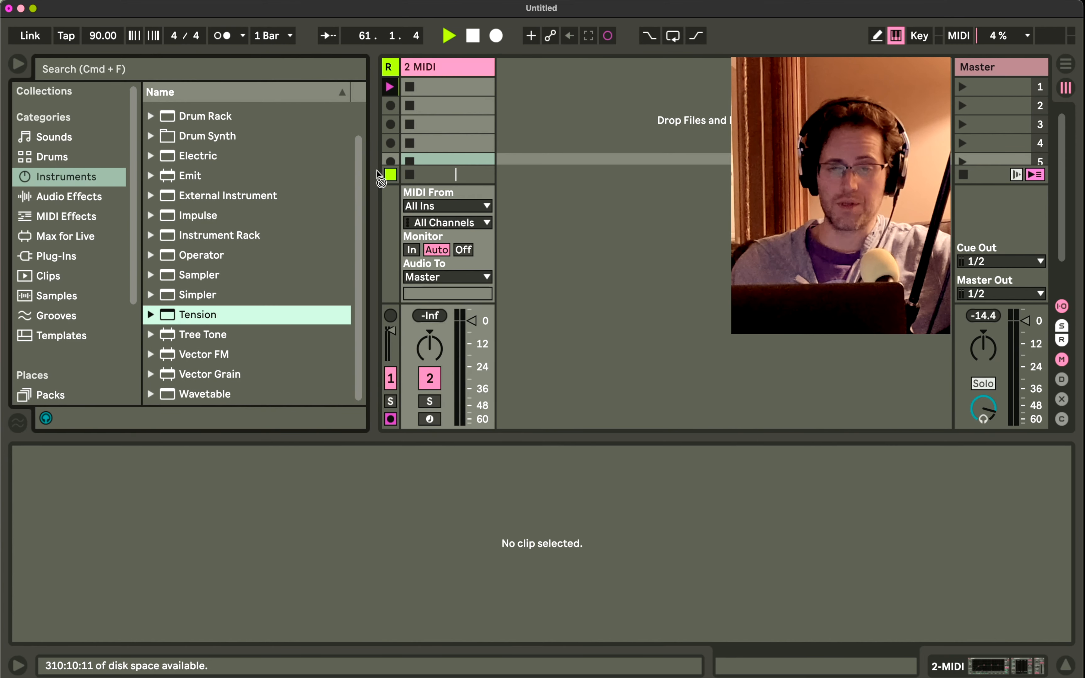
pyautogui.moveTo(449, 119); pyautogui.dragTo(450, 122)
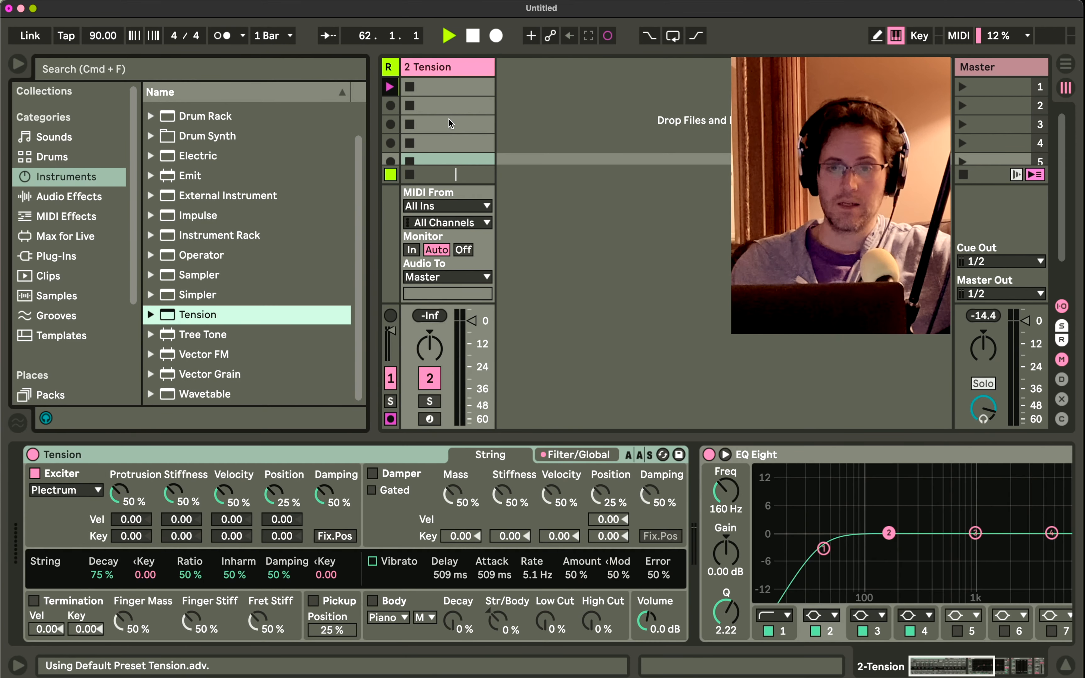
pyautogui.click(429, 419)
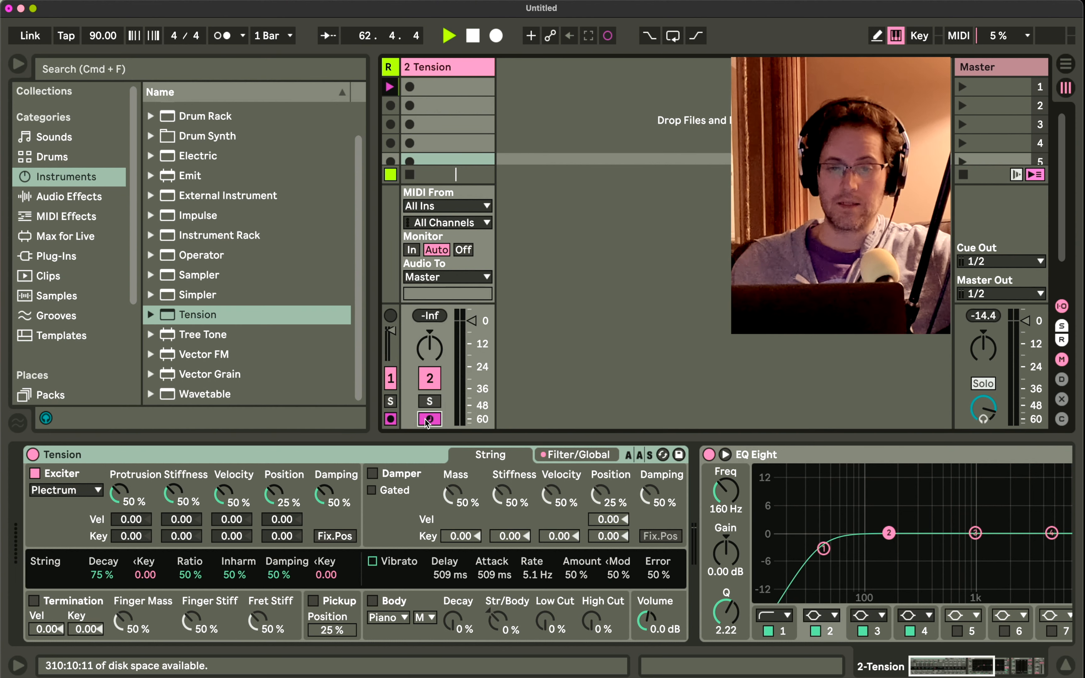
# Collapse the EQ Eight, Compressor and Limiter devices in the Tension track's device chain.
pyautogui.doubleClick(811, 458)
pyautogui.doubleClick(811, 458)
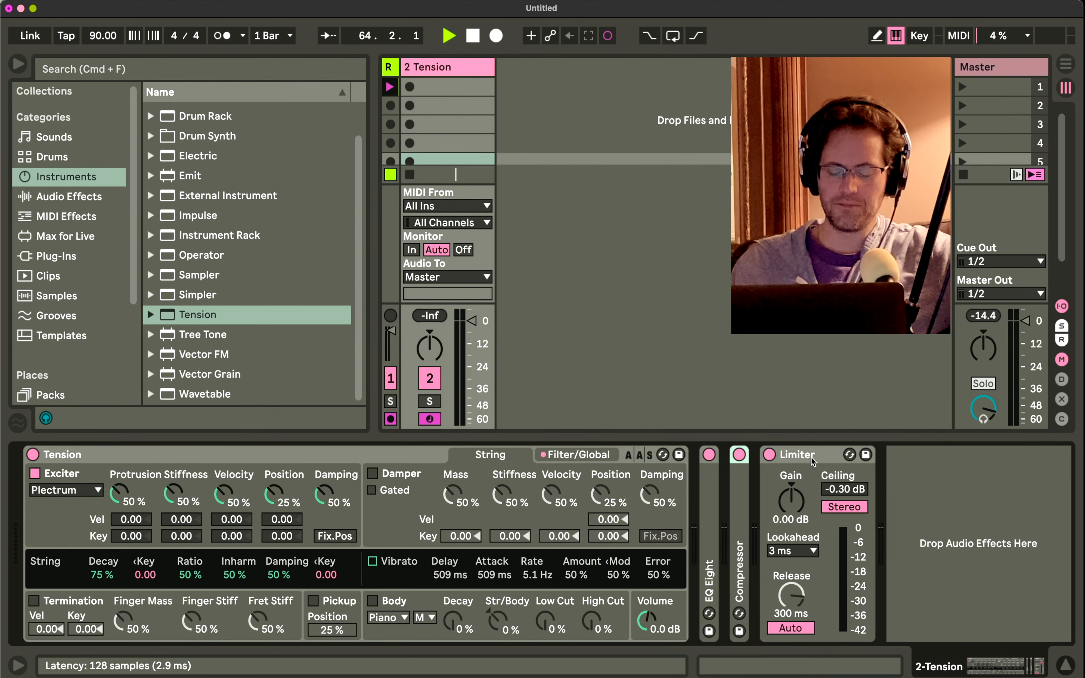
pyautogui.doubleClick(811, 458)
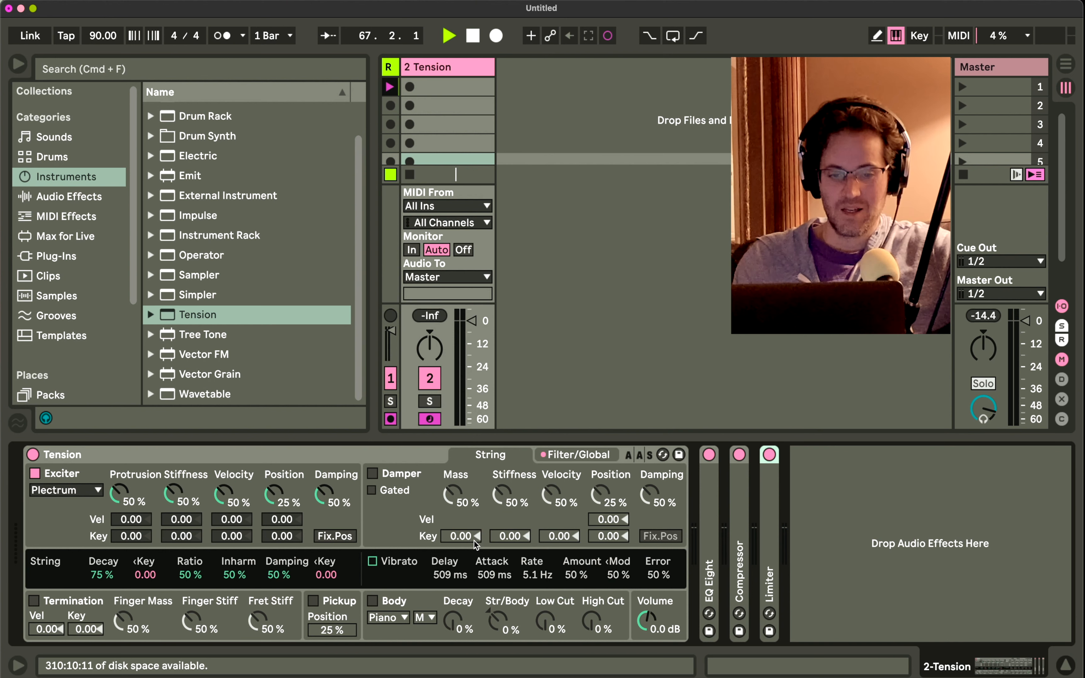
# Add the Spectrum audio effect between the Compressor and Limiter, and narrow the browser to enlarge the spectrum display.
pyautogui.click(50, 199)
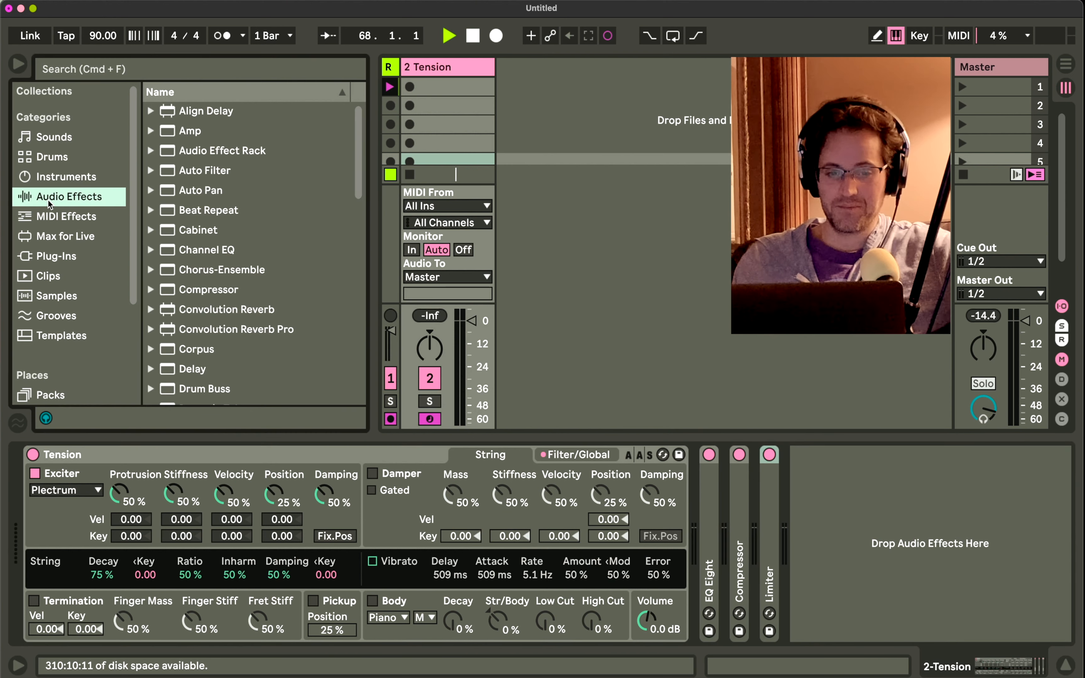
pyautogui.scroll(-10, 219, 247)
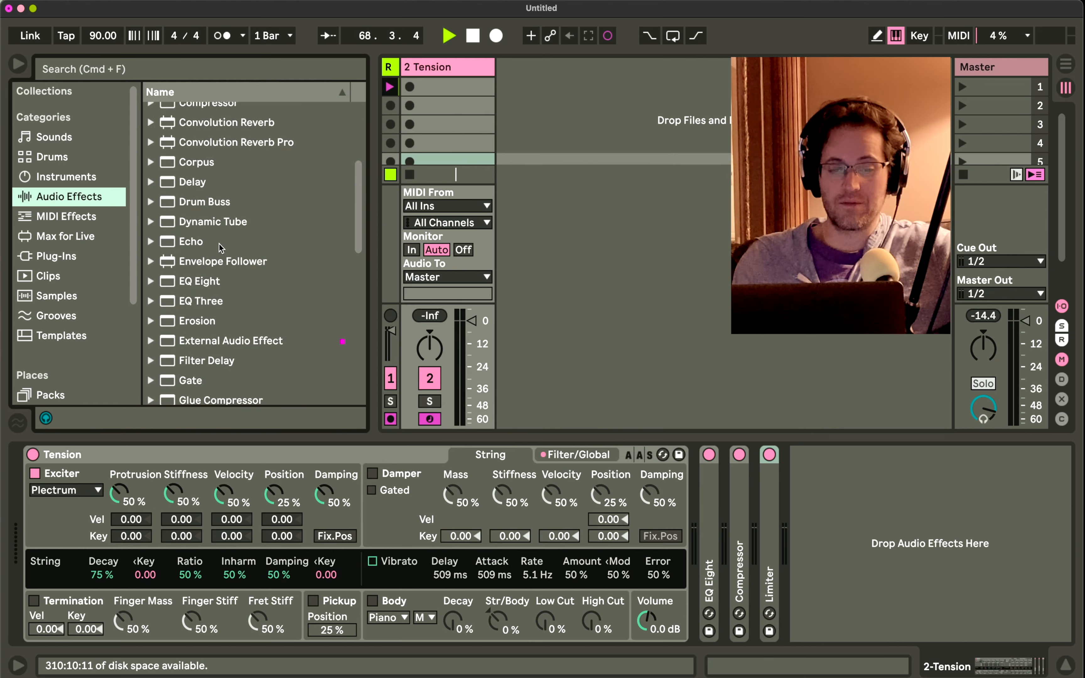
pyautogui.scroll(-12, 220, 244)
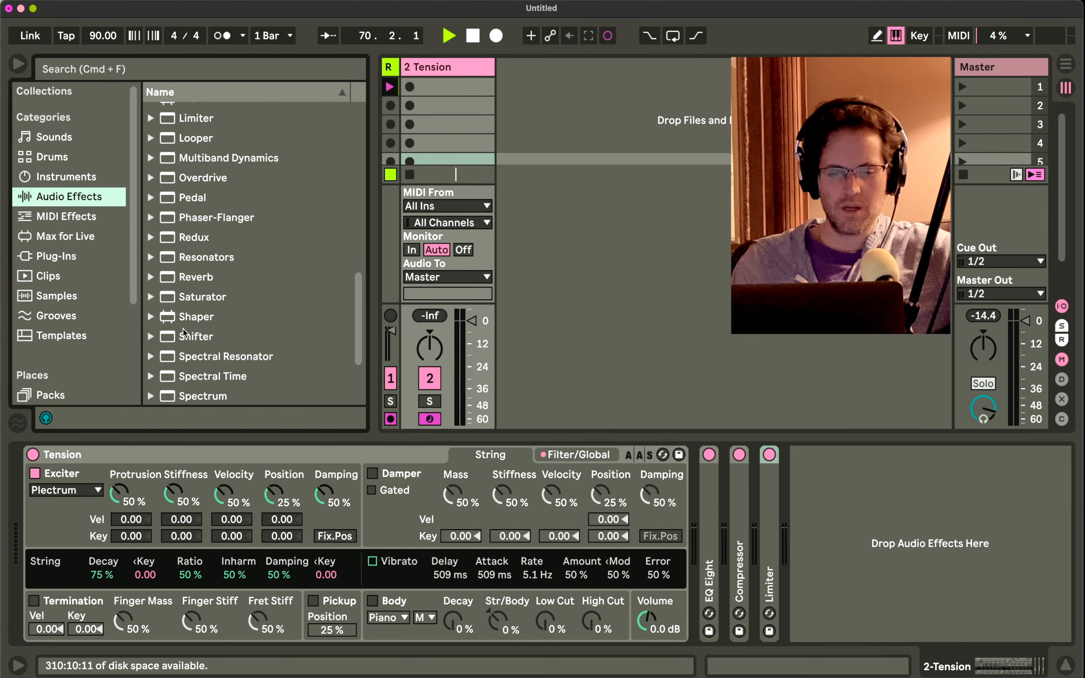
pyautogui.scroll(-2, 189, 349)
pyautogui.moveTo(190, 368); pyautogui.dragTo(750, 470)
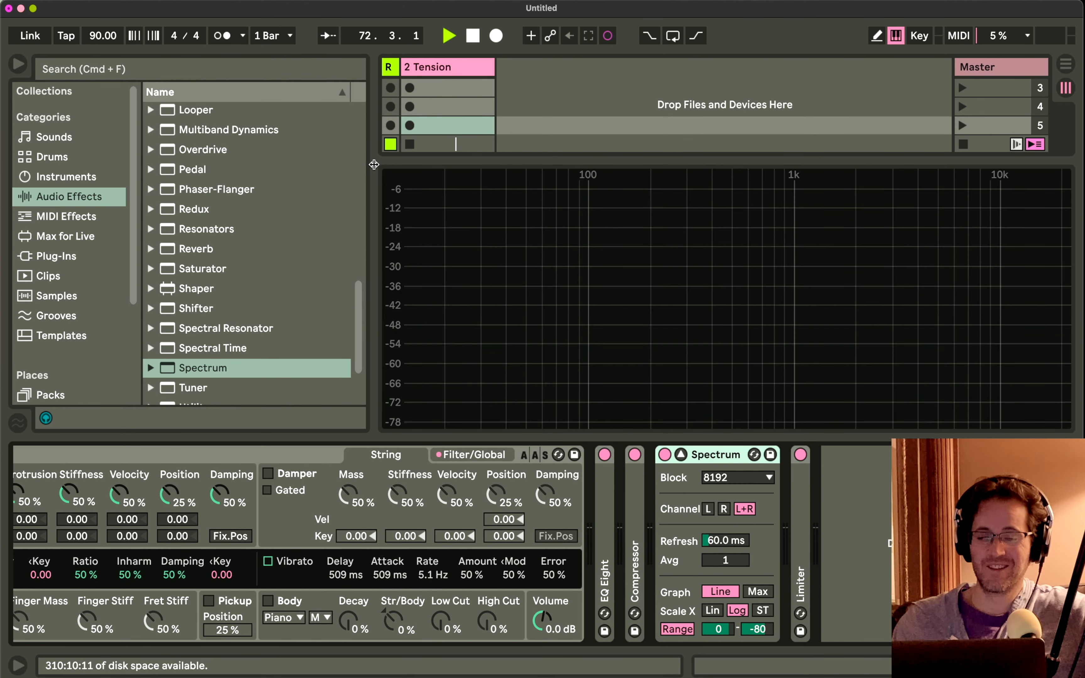
pyautogui.moveTo(374, 164); pyautogui.dragTo(331, 163)
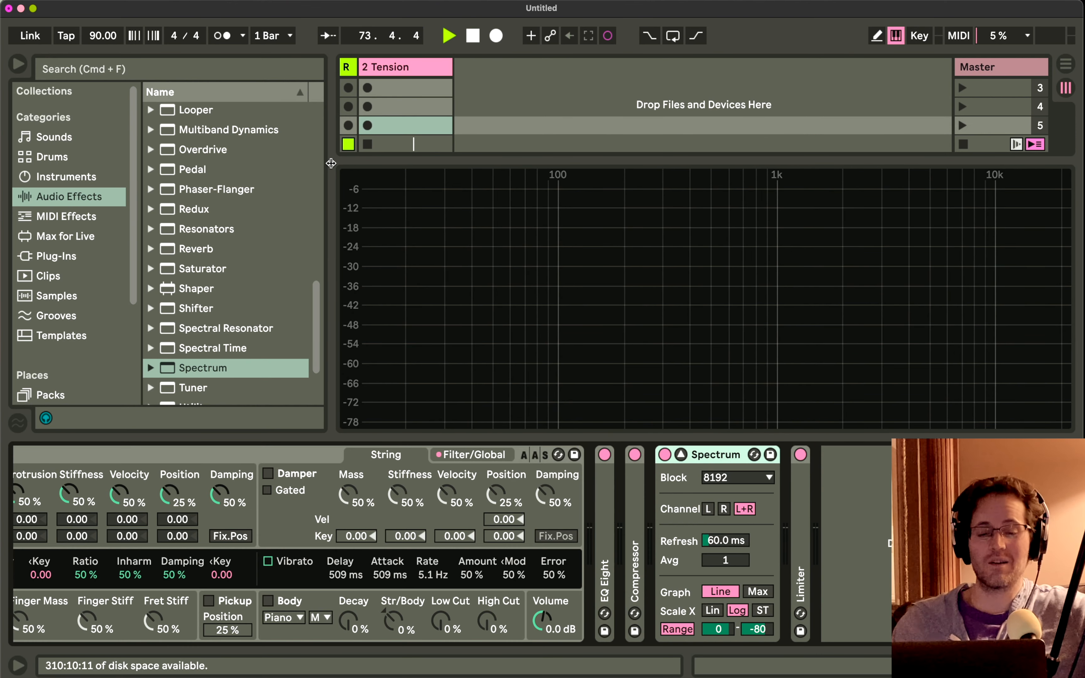
# Delete the Tension instrument from the MIDI track and load a fresh Tension in its place.
pyautogui.hscroll(-5, 275, 491)
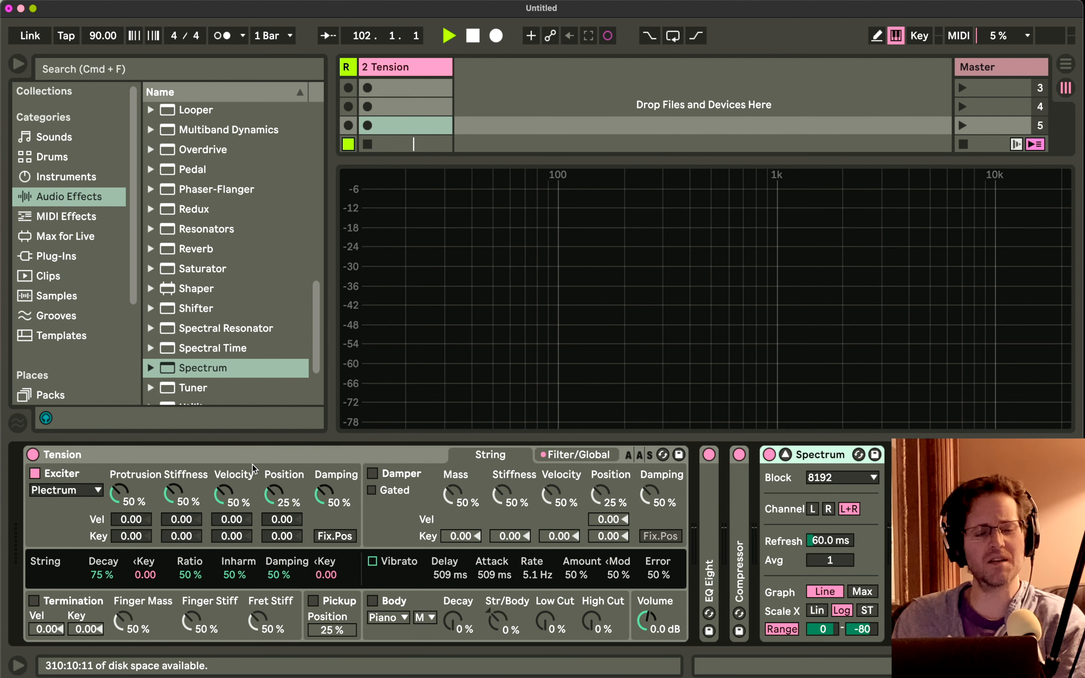
pyautogui.click(233, 455)
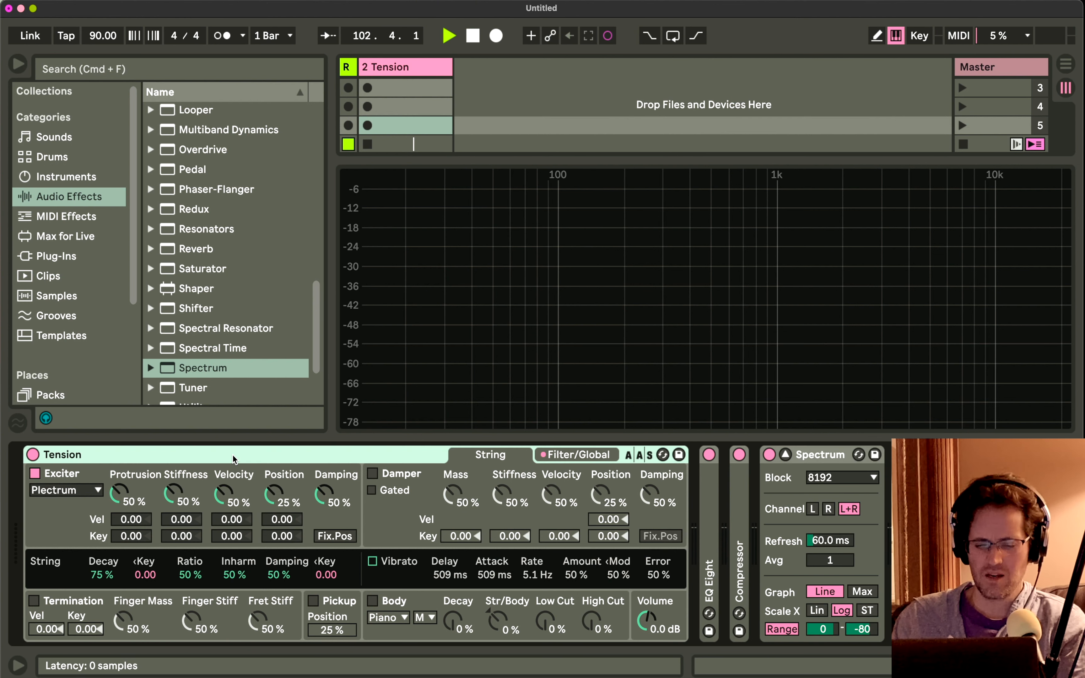
pyautogui.press('Delete')
pyautogui.scroll(-1, 222, 355)
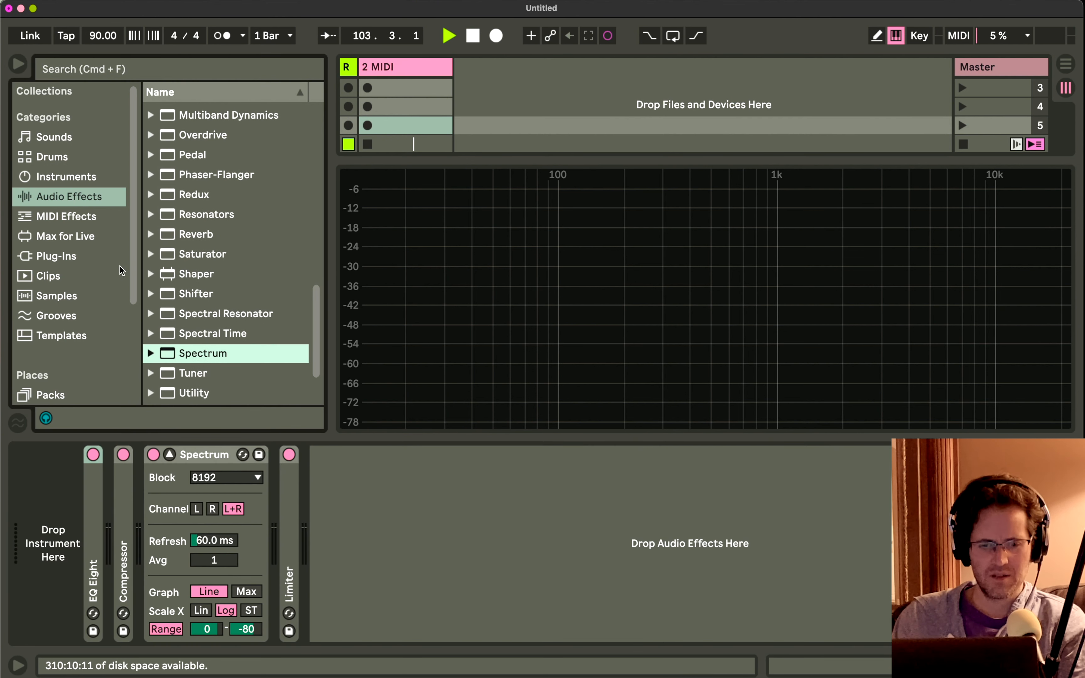
pyautogui.click(74, 178)
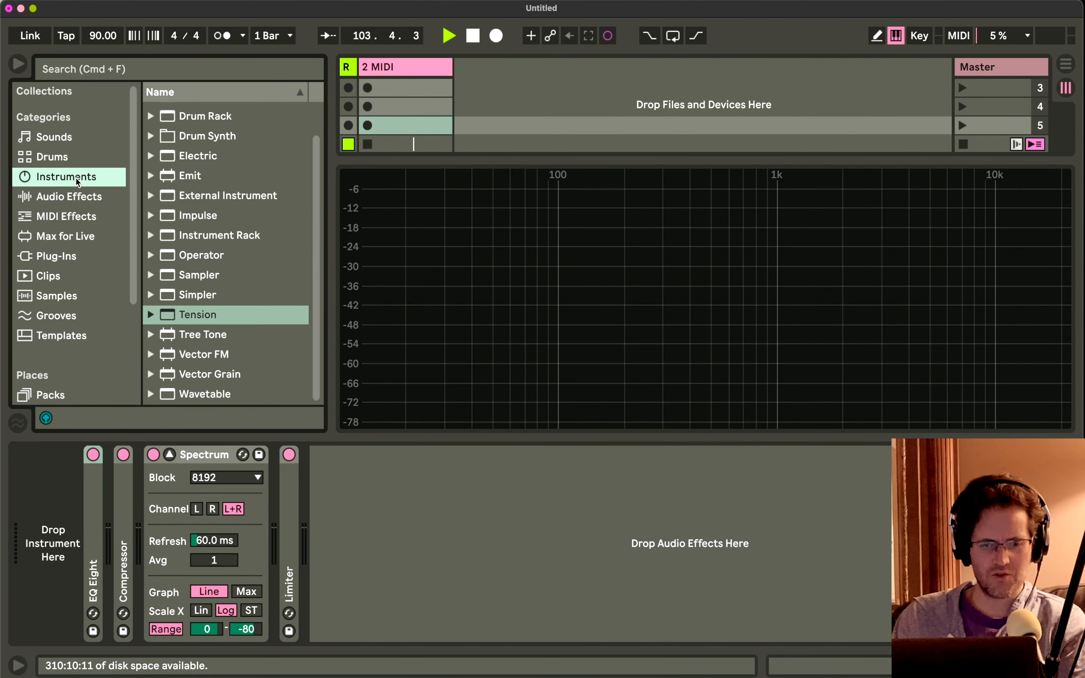
pyautogui.doubleClick(184, 316)
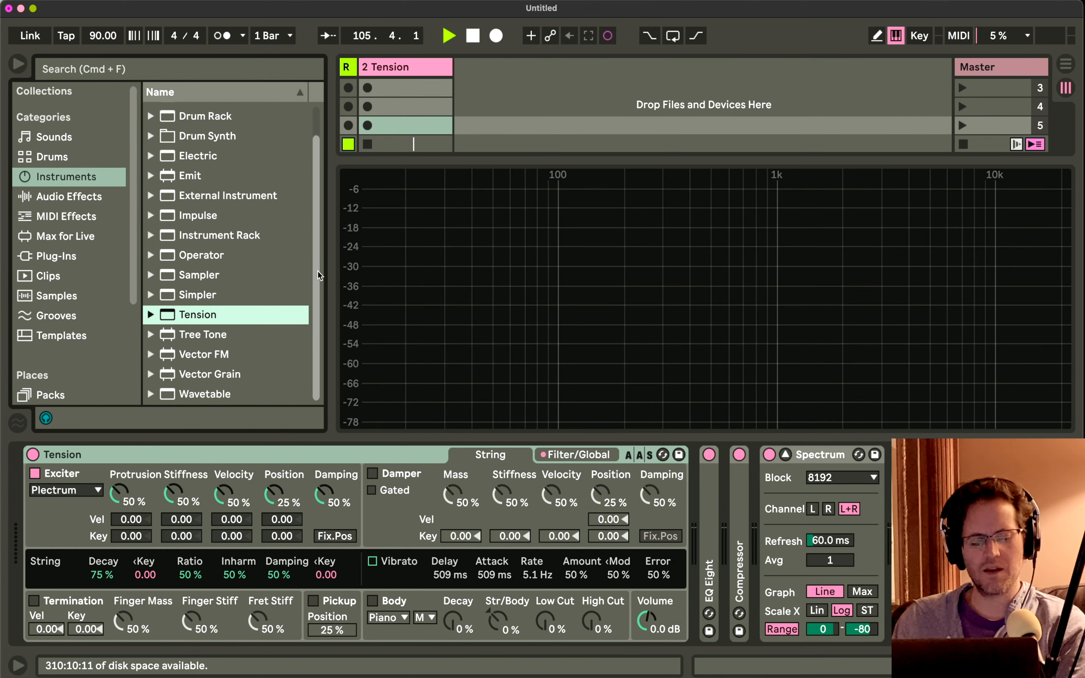
# Play a test note and set Tension's volume to -6 dB.
pyautogui.press('d')
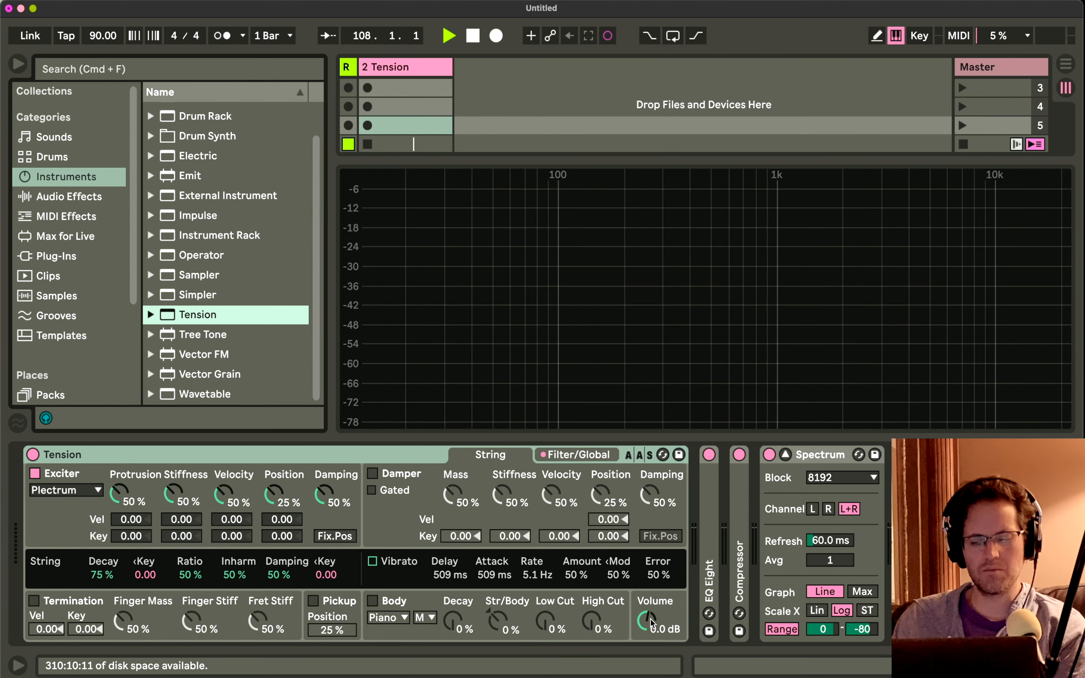
pyautogui.moveTo(651, 622); pyautogui.dragTo(651, 634)
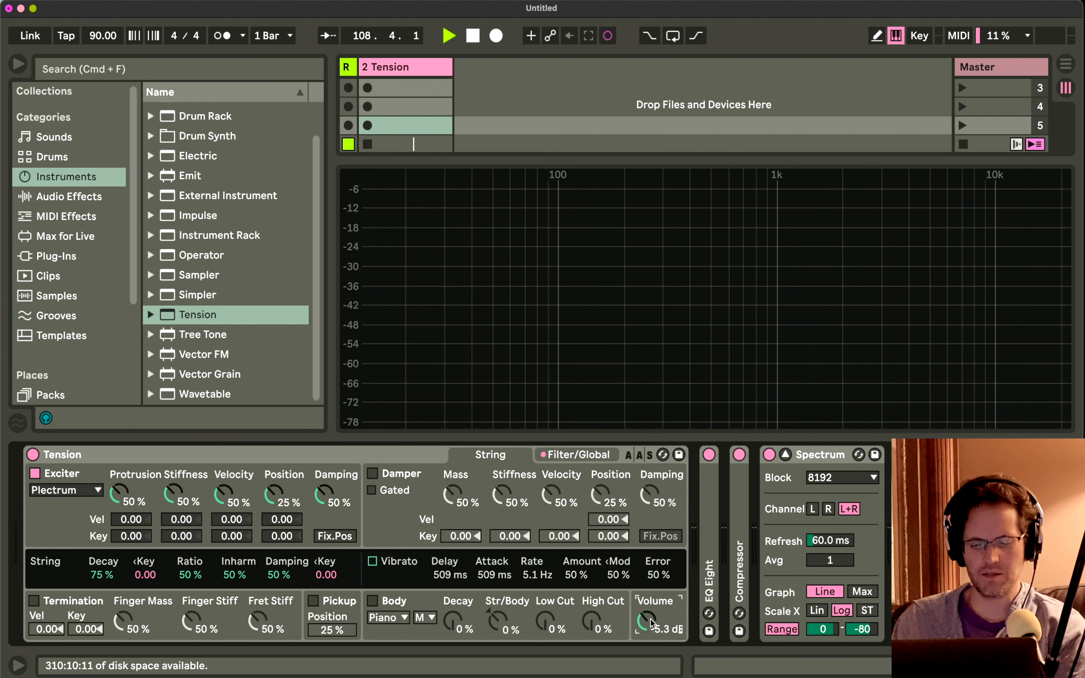
pyautogui.write('-6')
pyautogui.press('Return')
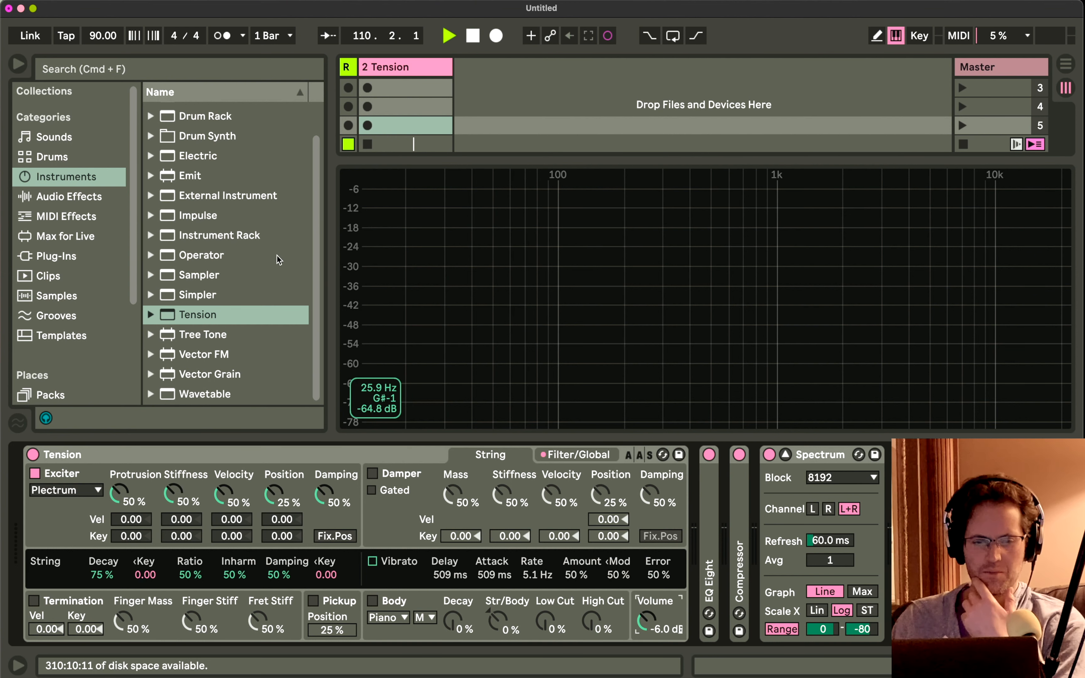
# Add the Pitch MIDI effect ahead of Tension, select its Pitch control and play a test note.
pyautogui.click(79, 215)
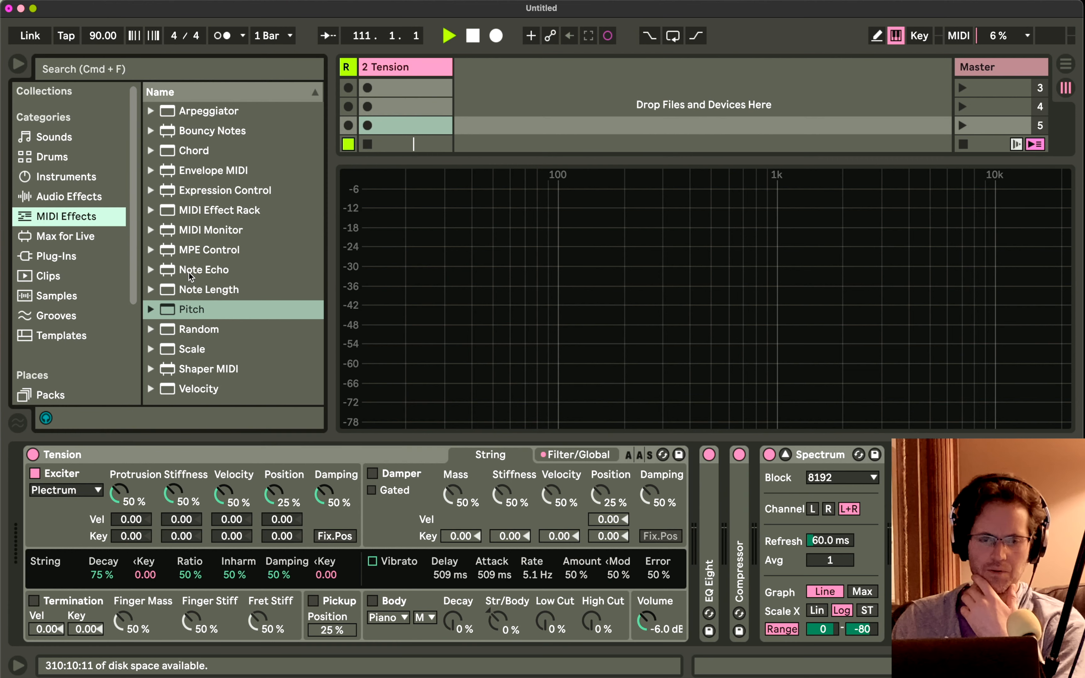
pyautogui.doubleClick(192, 310)
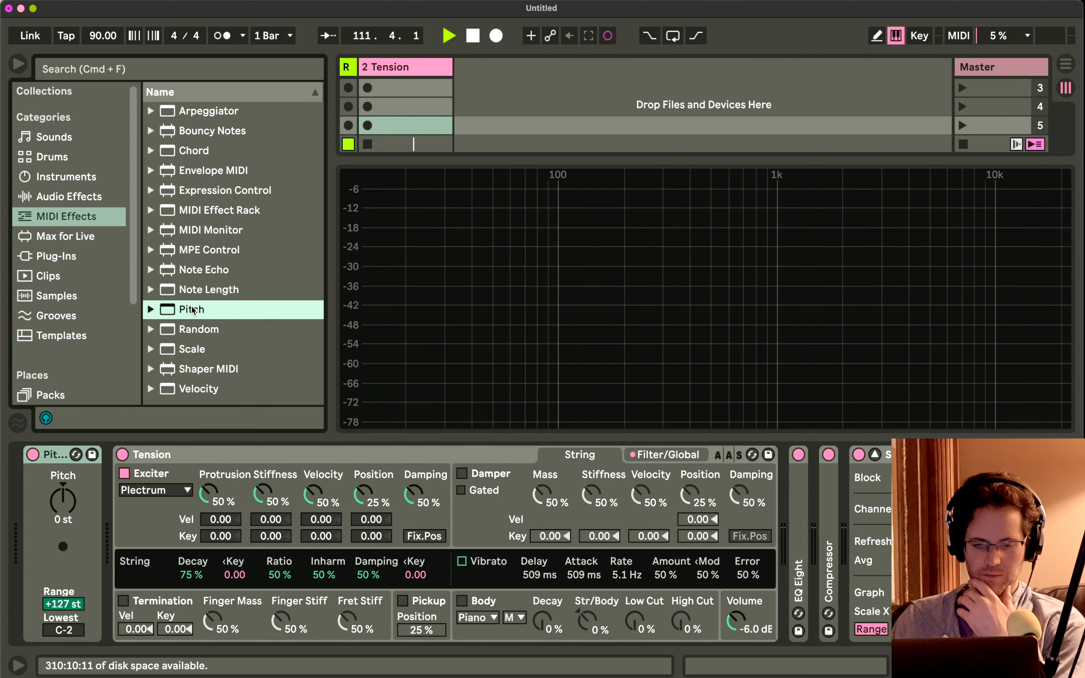
pyautogui.click(57, 497)
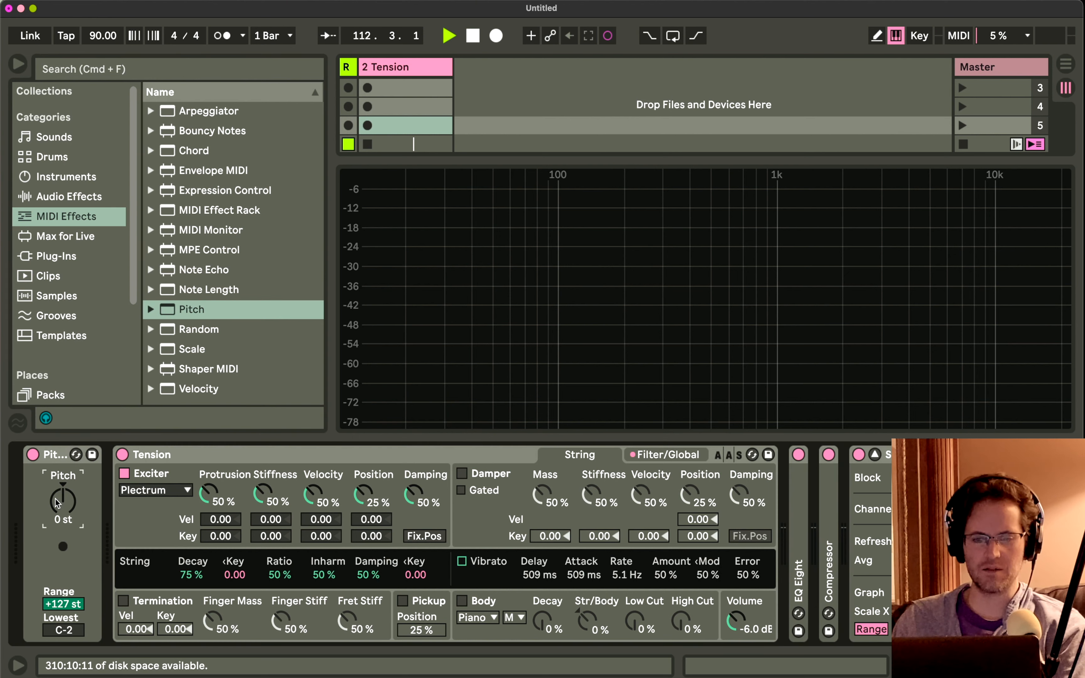
pyautogui.press('d')
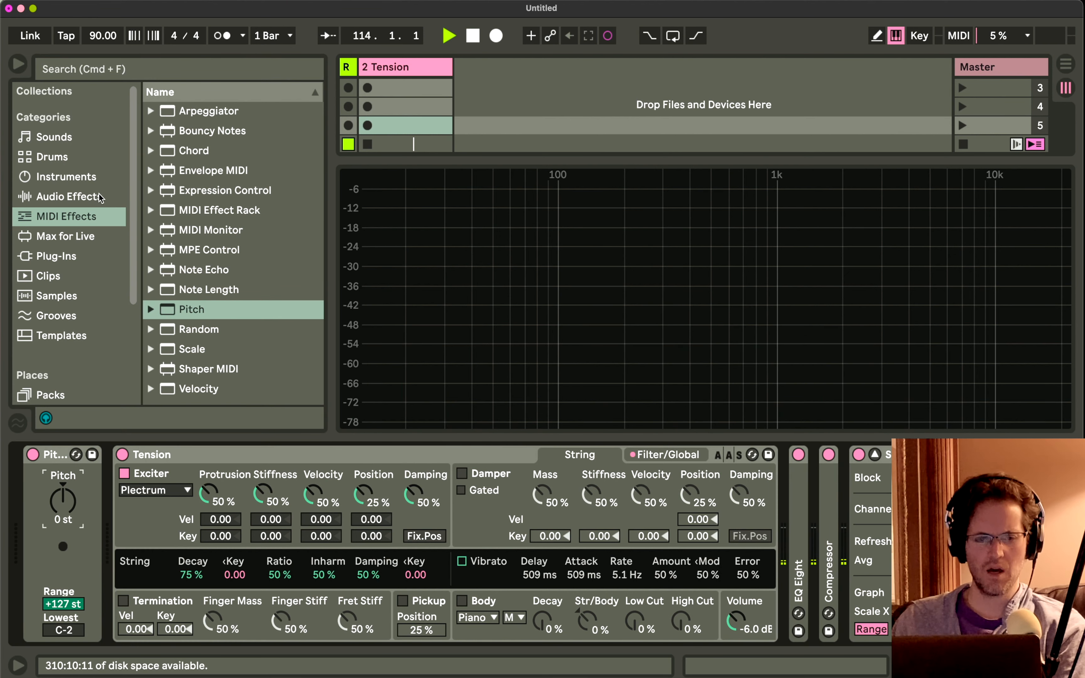
# Insert the Reverb audio effect directly after the Compressor and look over the Tension track's device chain.
pyautogui.click(69, 197)
pyautogui.scroll(-1, 199, 214)
pyautogui.moveTo(200, 228); pyautogui.dragTo(854, 463)
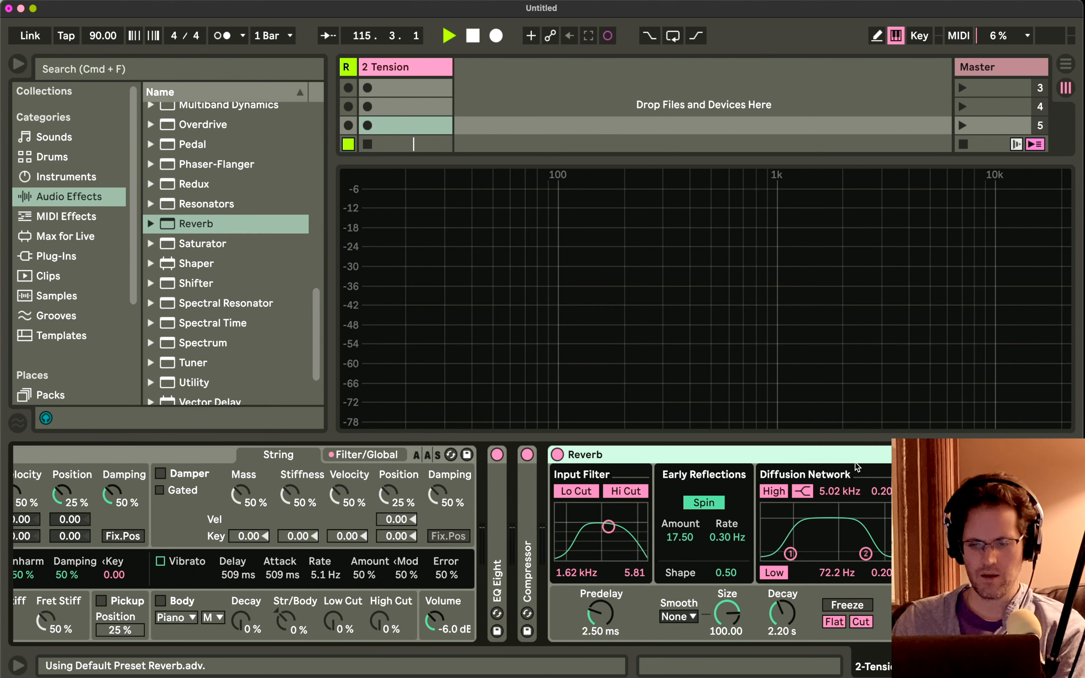
pyautogui.hscroll(-5, 856, 462)
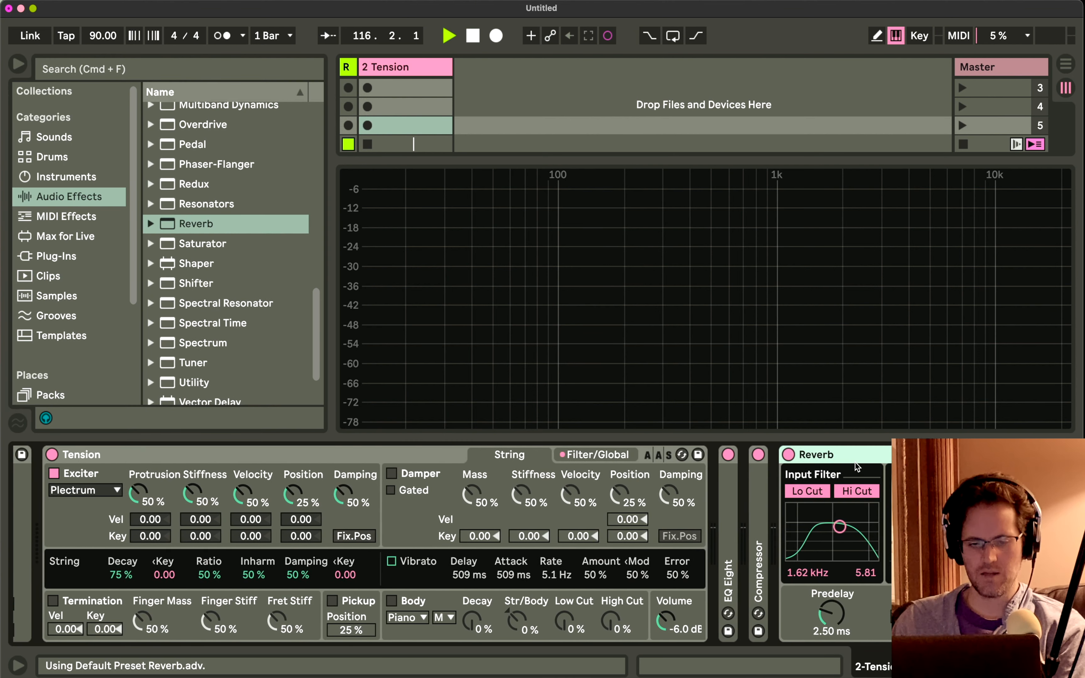
pyautogui.hscroll(5, 856, 463)
pyautogui.hscroll(-10, 326, 506)
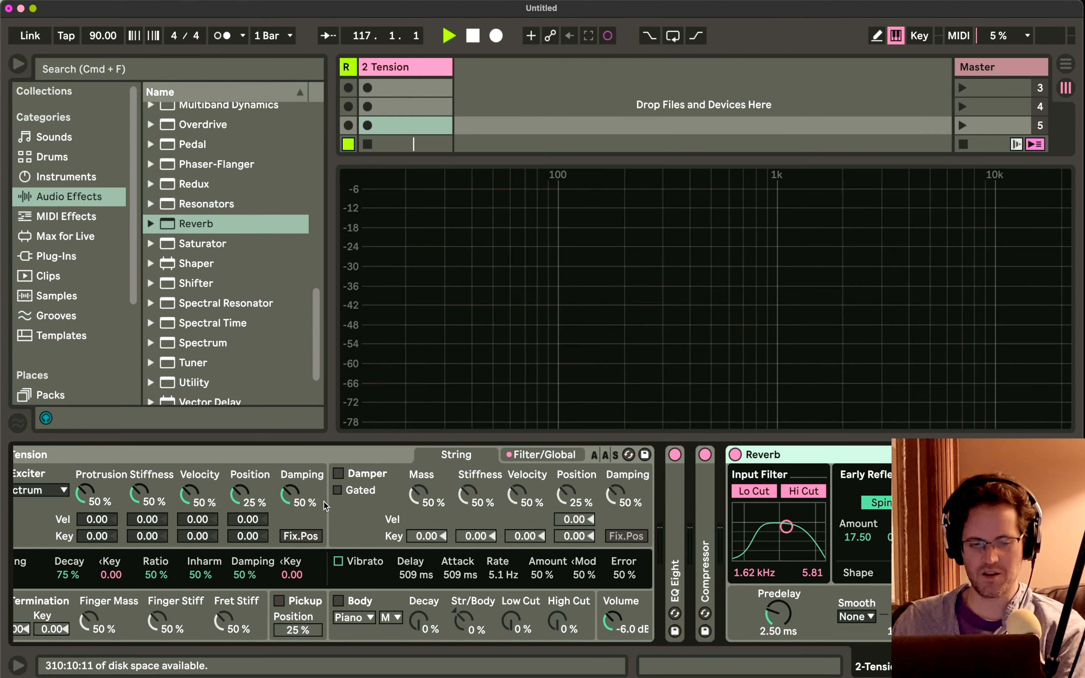
pyautogui.hscroll(-1, 326, 505)
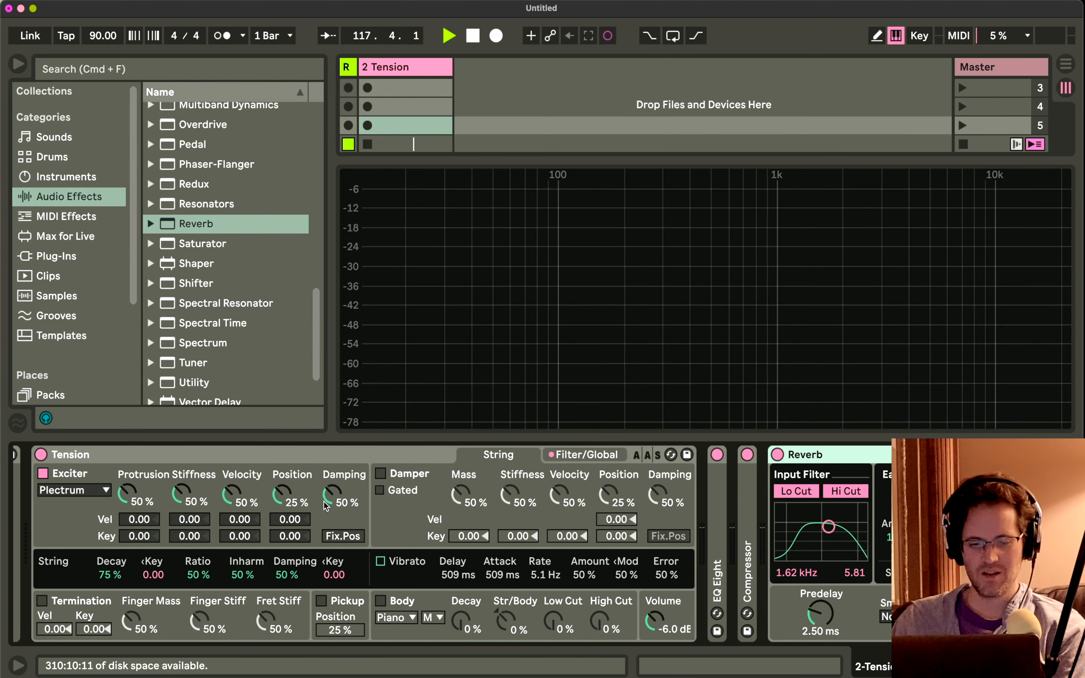
# Bring the Reverb's Dry/Wet down to 0% and raise it to 15%.
pyautogui.hscroll(15, 326, 506)
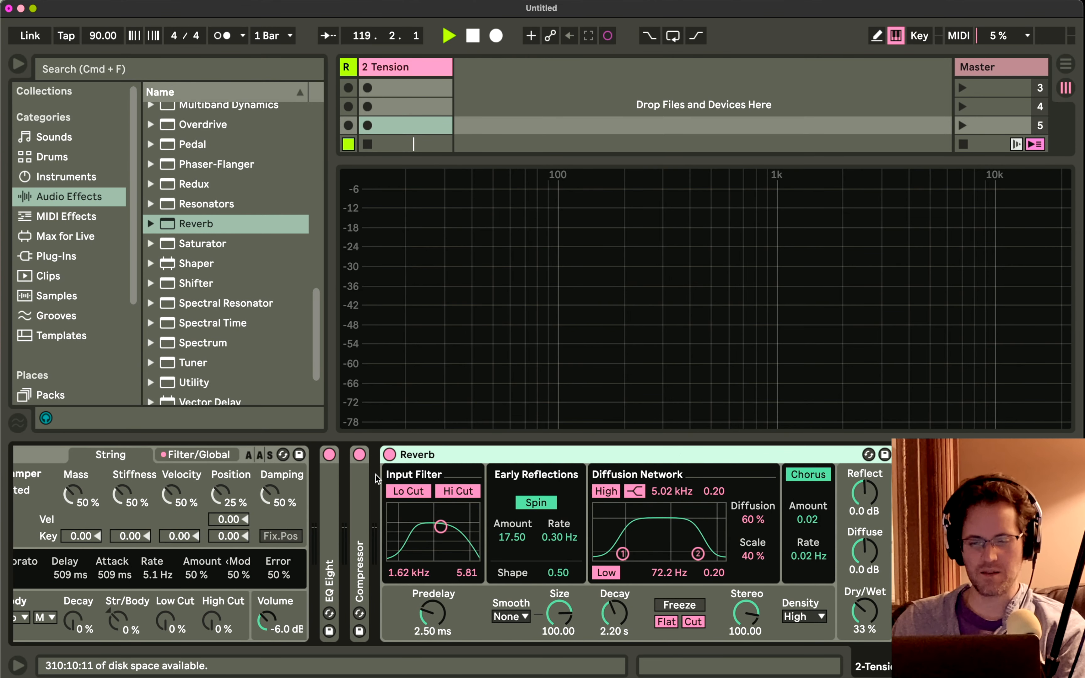
pyautogui.moveTo(863, 607); pyautogui.dragTo(864, 662)
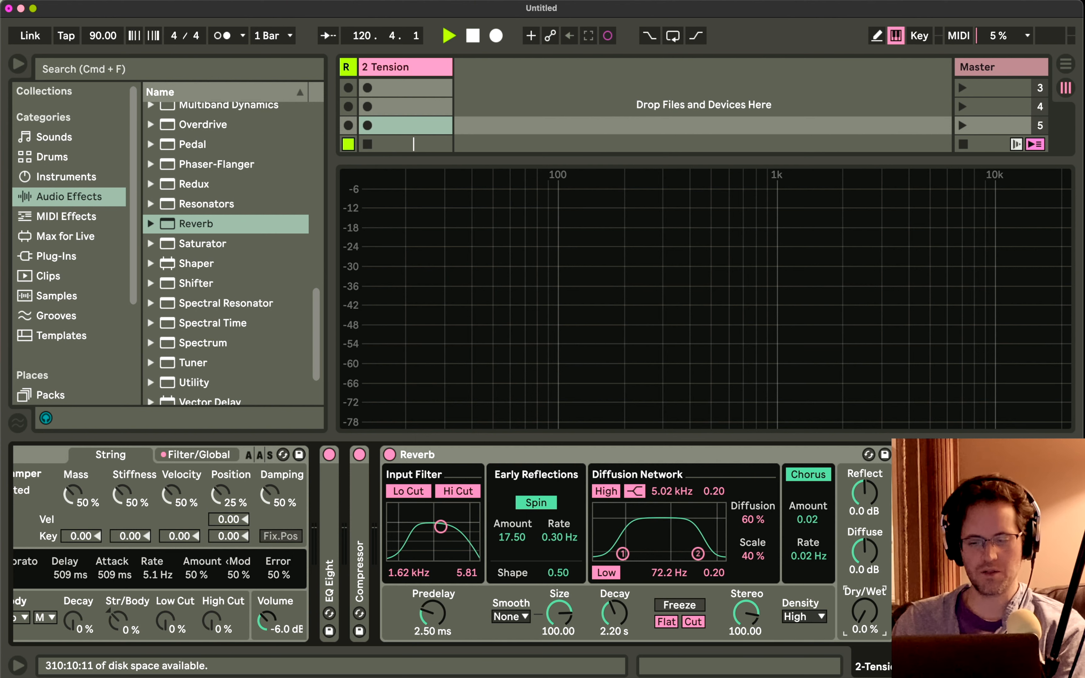
pyautogui.moveTo(864, 611); pyautogui.dragTo(864, 590)
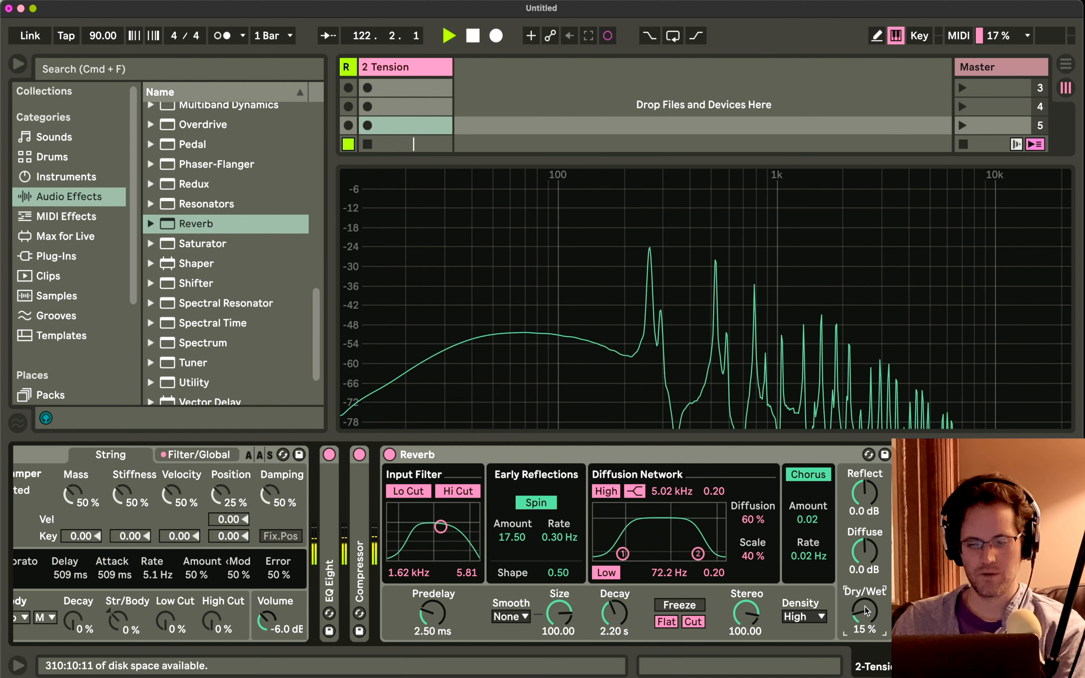
# Transpose the Pitch device down to -12 st and on to -24 st, playing a test note at each setting.
pyautogui.hscroll(-10, 427, 516)
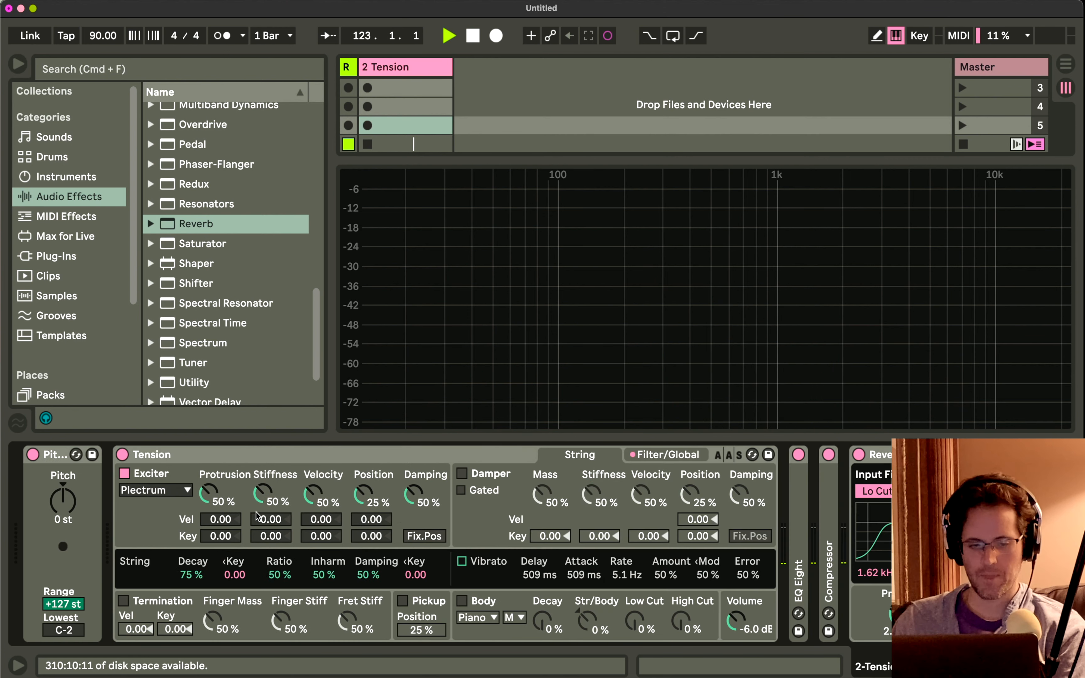
pyautogui.moveTo(61, 496); pyautogui.dragTo(61, 506)
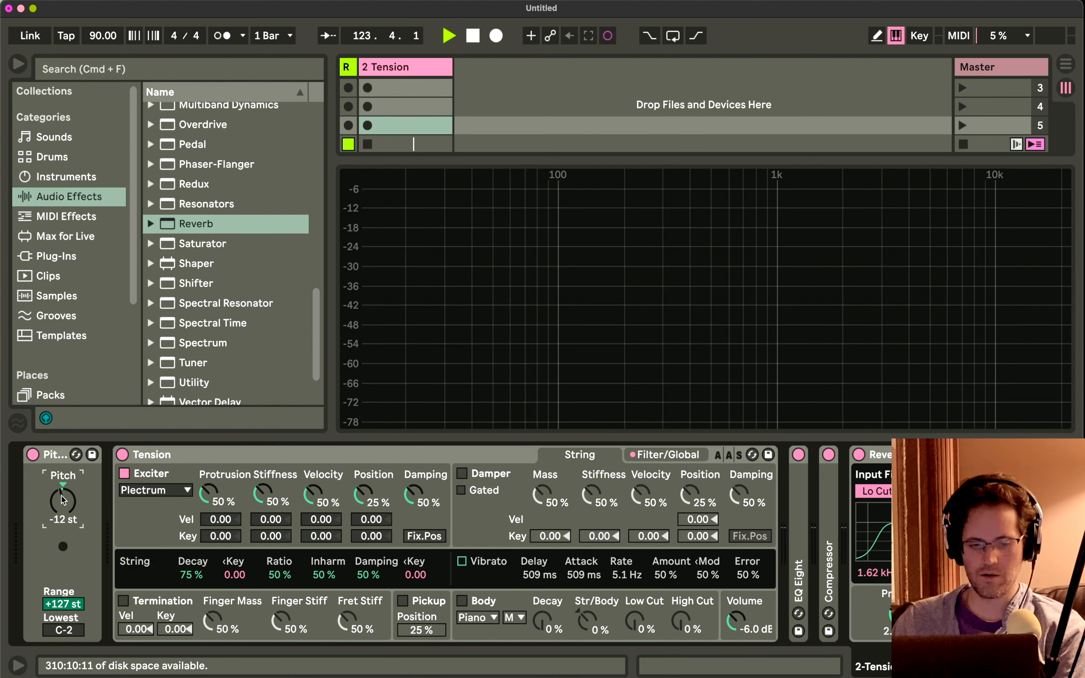
pyautogui.press('d')
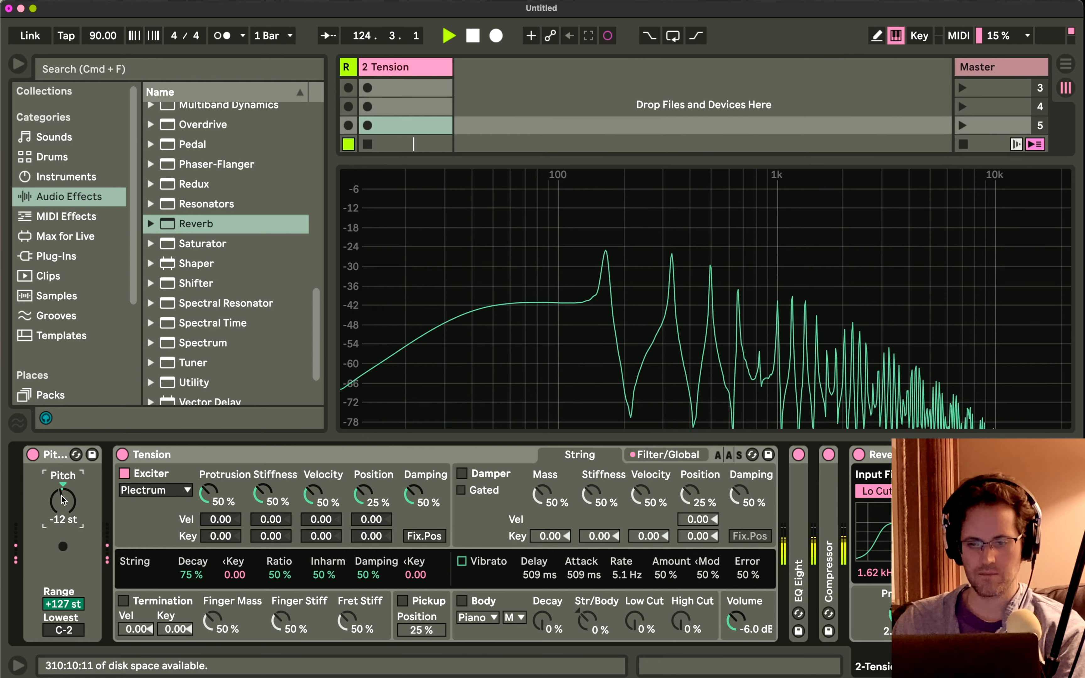
pyautogui.moveTo(61, 496); pyautogui.dragTo(61, 506)
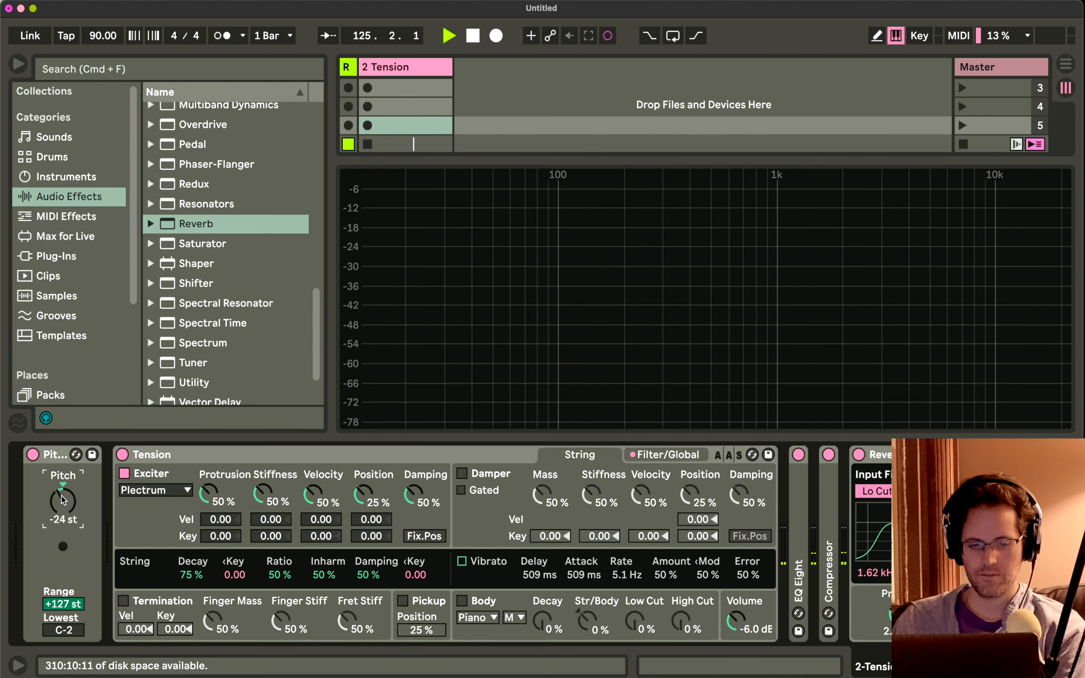
pyautogui.press('d')
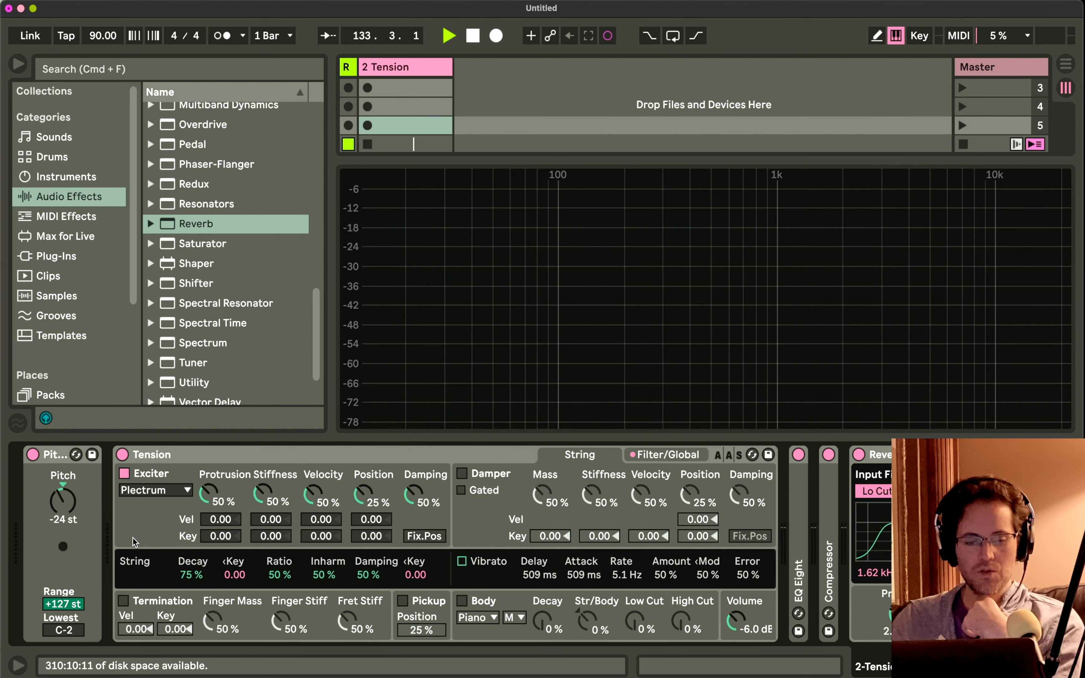
# Try Tension with the Exciter switched off, check the track's mixer section, and switch the Exciter back on.
pyautogui.click(135, 472)
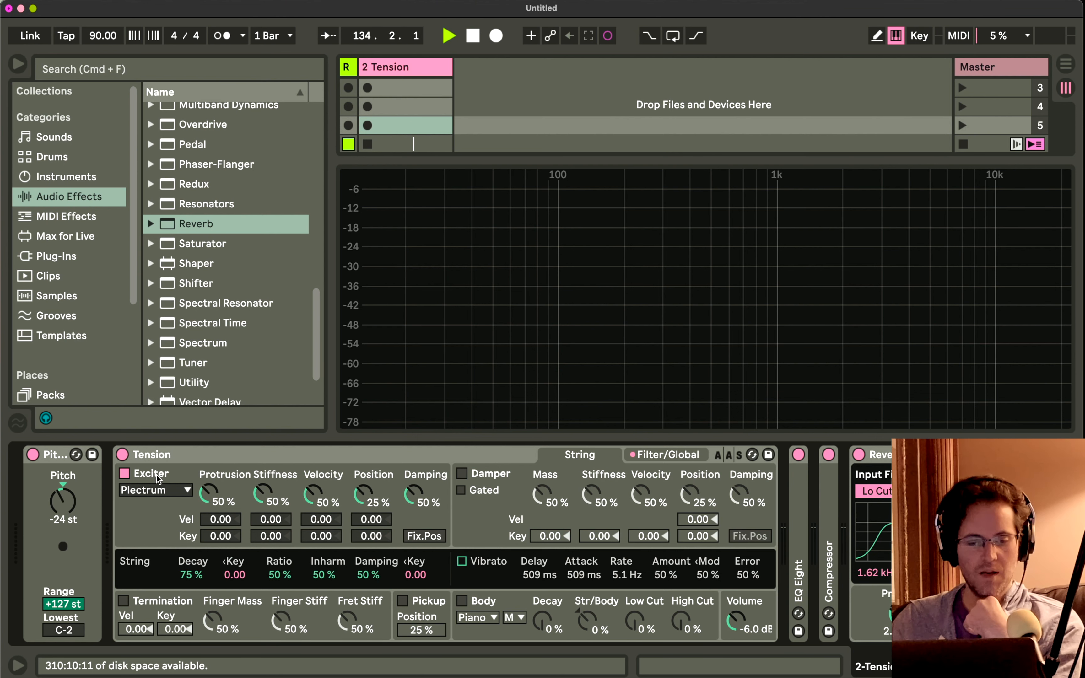
pyautogui.click(125, 474)
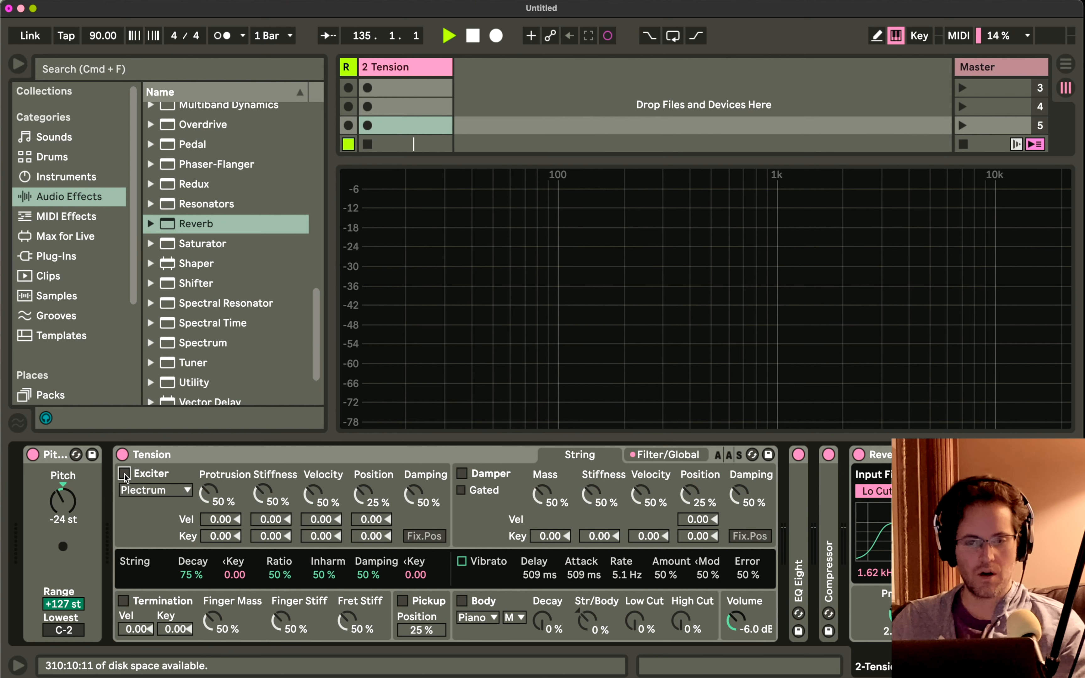
pyautogui.press('alt+super+l')
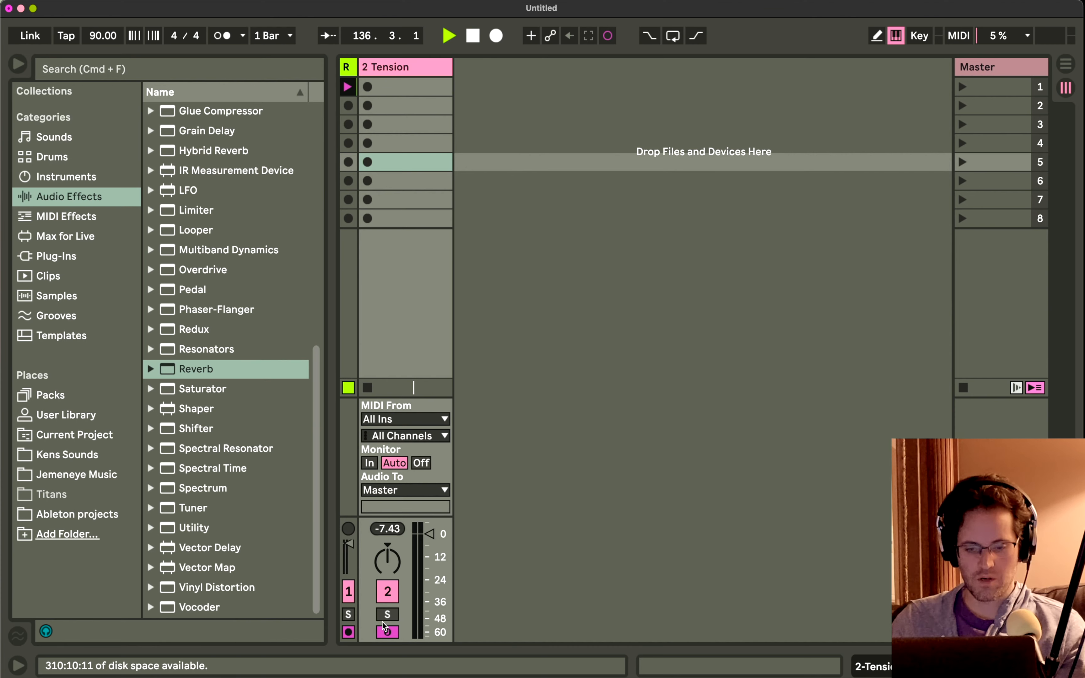
pyautogui.press('alt+super+l')
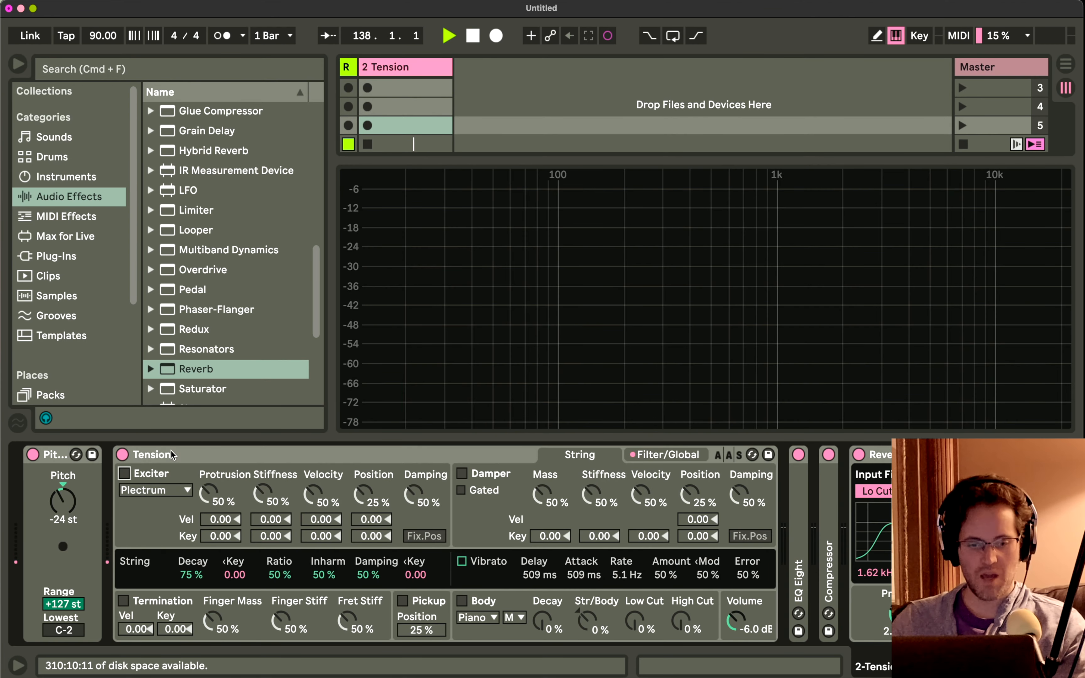
pyautogui.click(125, 474)
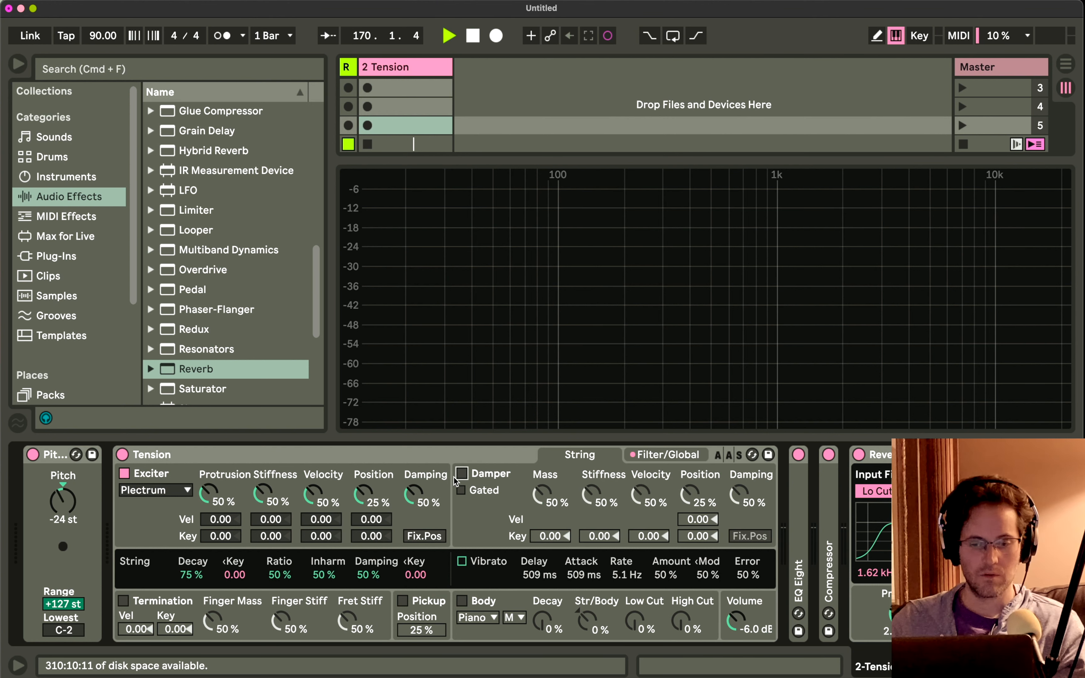
# Try out Tension's Damper, Termination, Body and Pickup sections by switching each one on and back off.
pyautogui.click(465, 475)
pyautogui.click(465, 474)
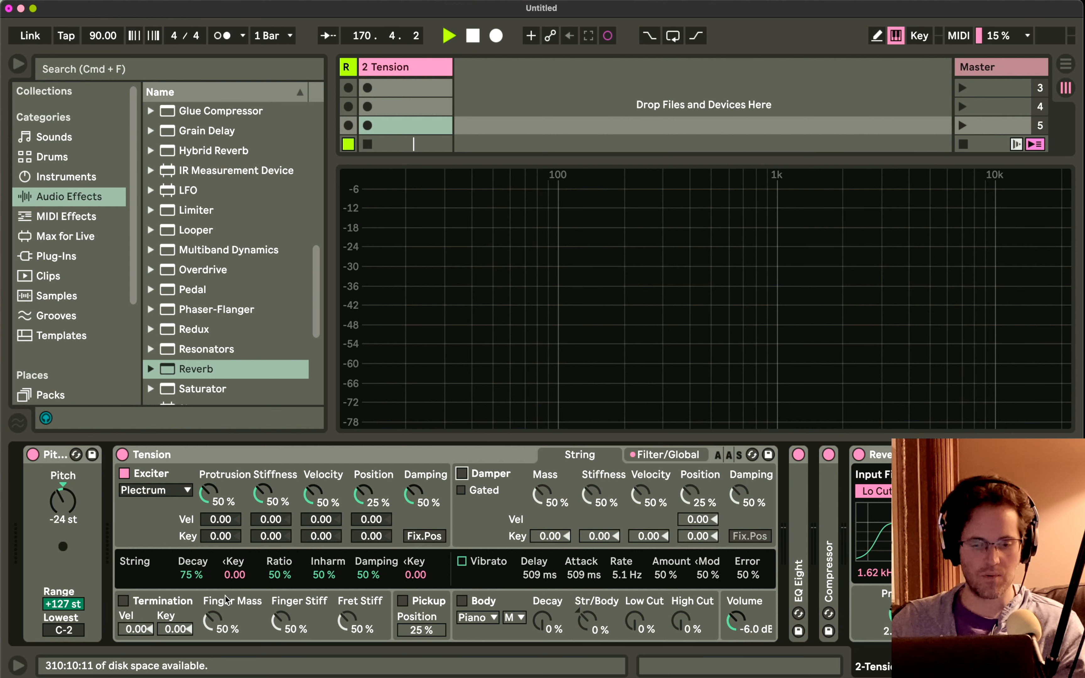
pyautogui.click(124, 601)
pyautogui.click(125, 602)
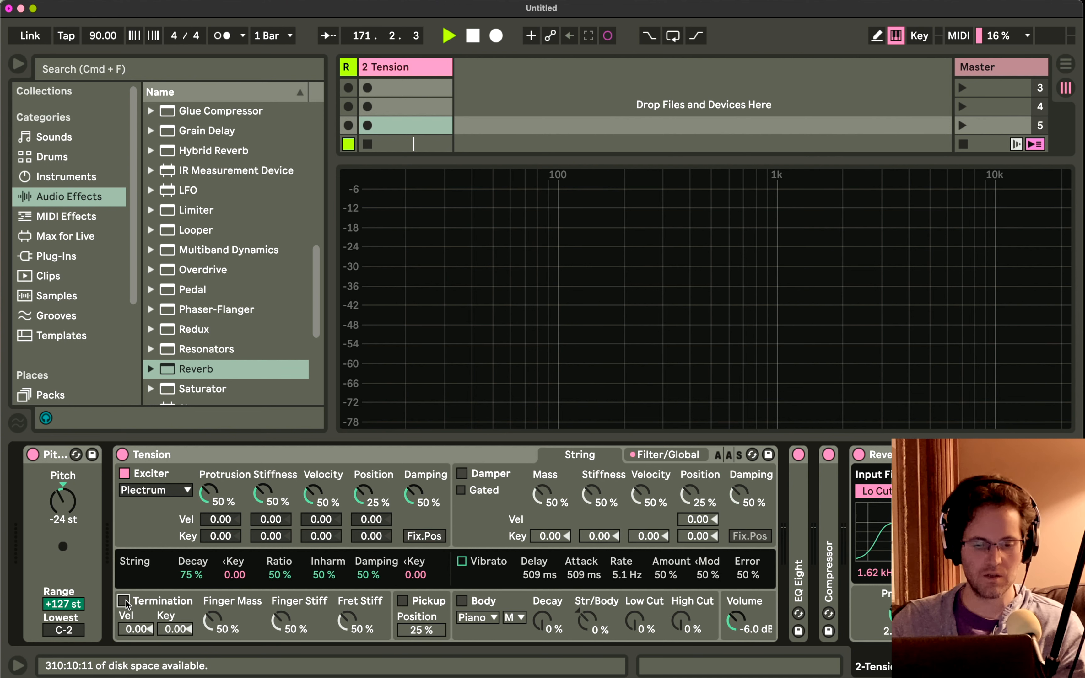
pyautogui.click(462, 601)
pyautogui.click(402, 601)
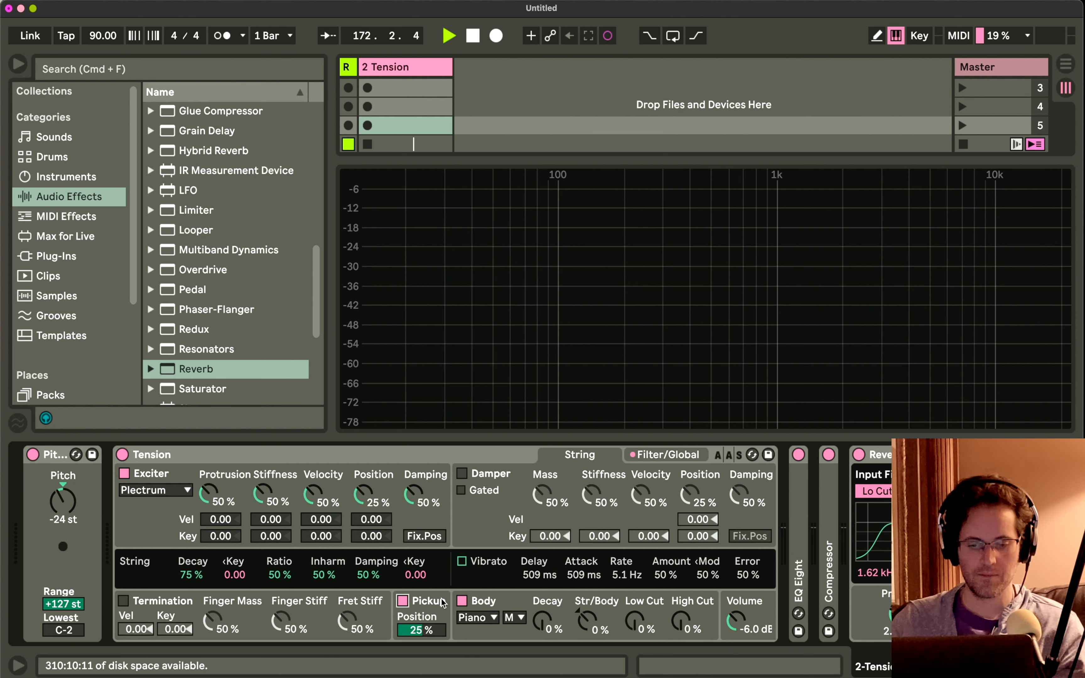
pyautogui.click(465, 600)
pyautogui.click(401, 602)
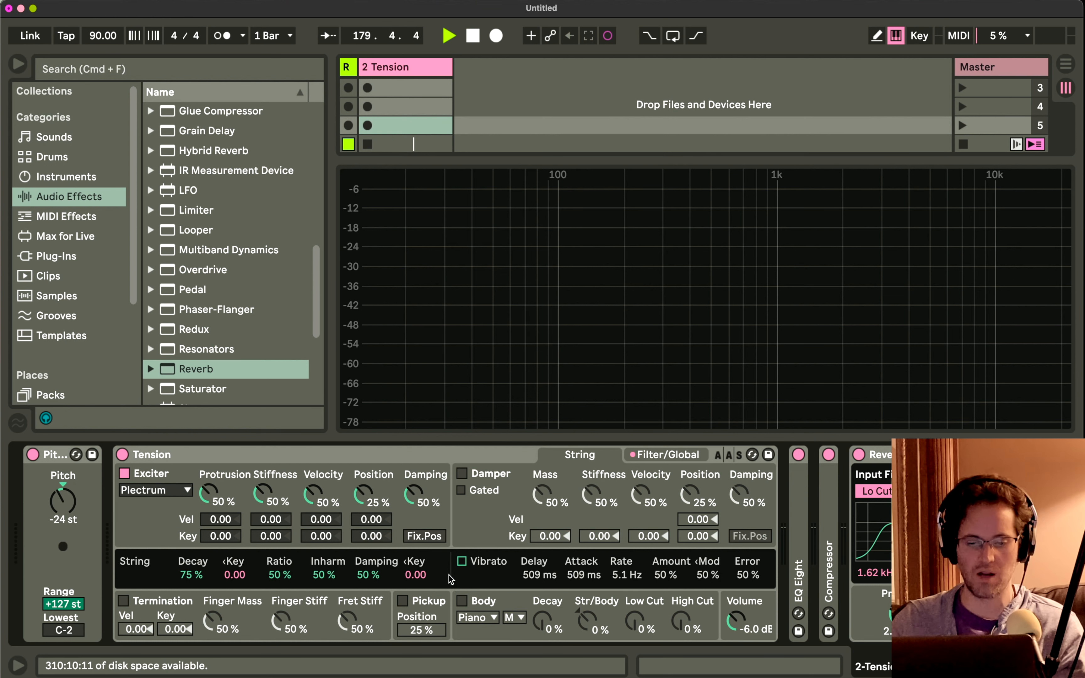
# Look through Tension's Body type options and briefly switch the Body and Pickup sections on and off again.
pyautogui.click(319, 607)
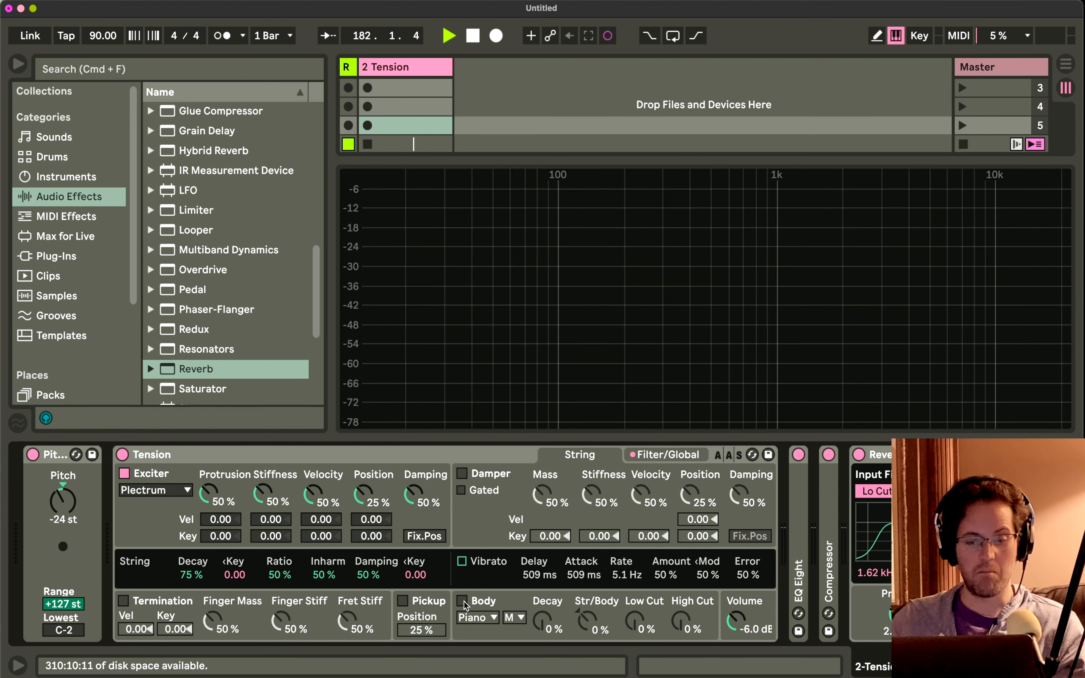
pyautogui.click(477, 619)
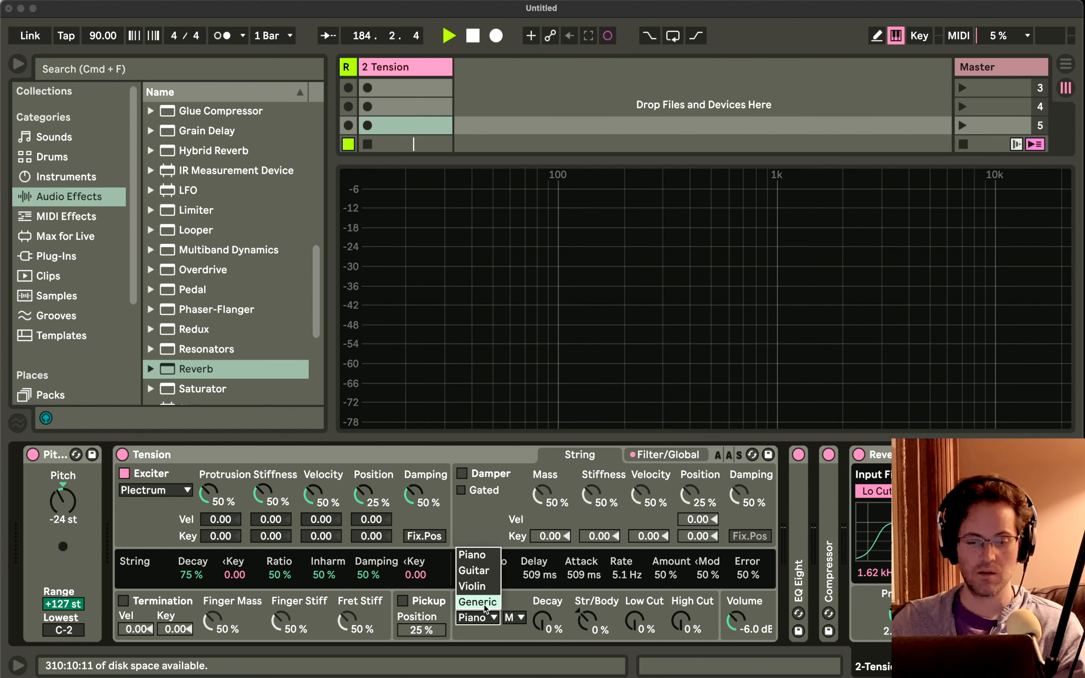
pyautogui.click(543, 618)
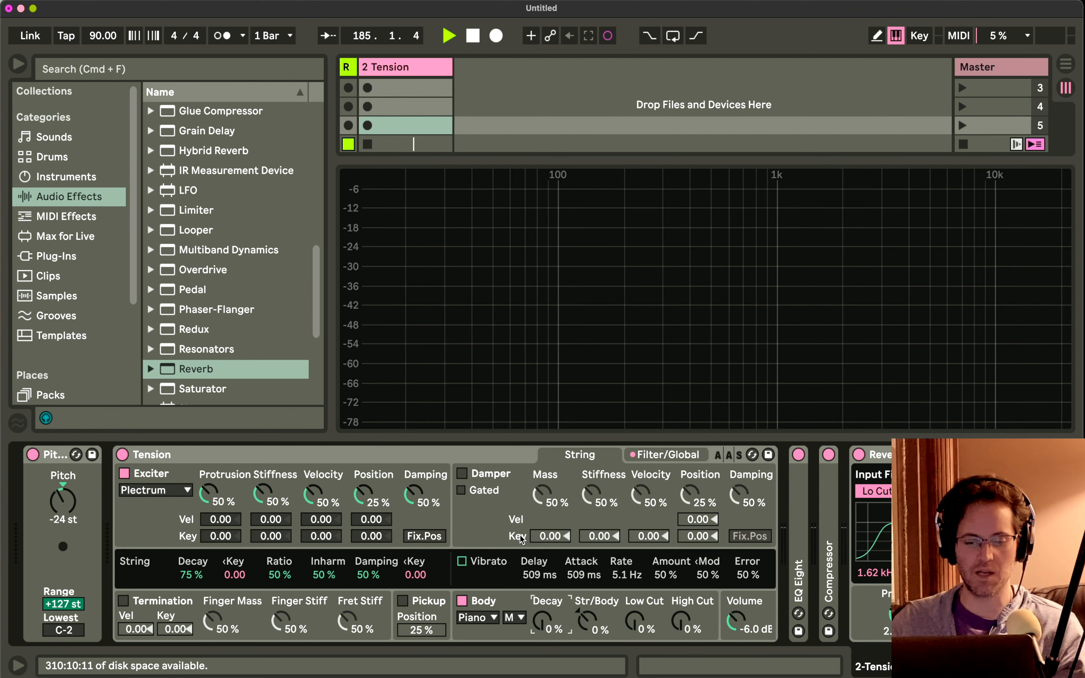
pyautogui.click(457, 603)
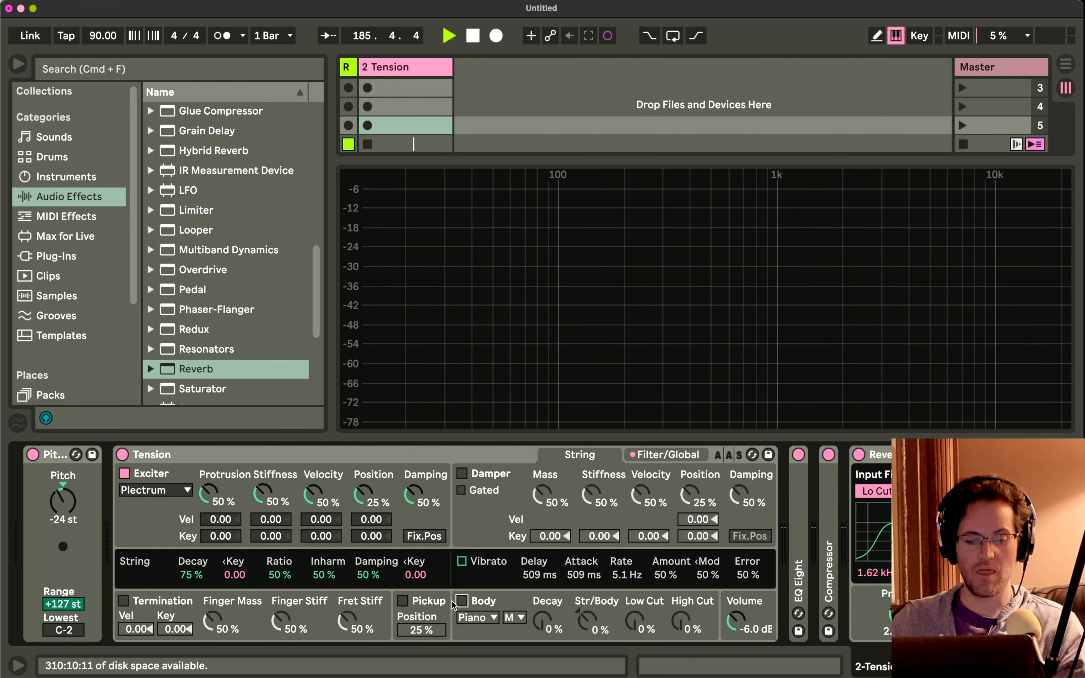
pyautogui.click(403, 602)
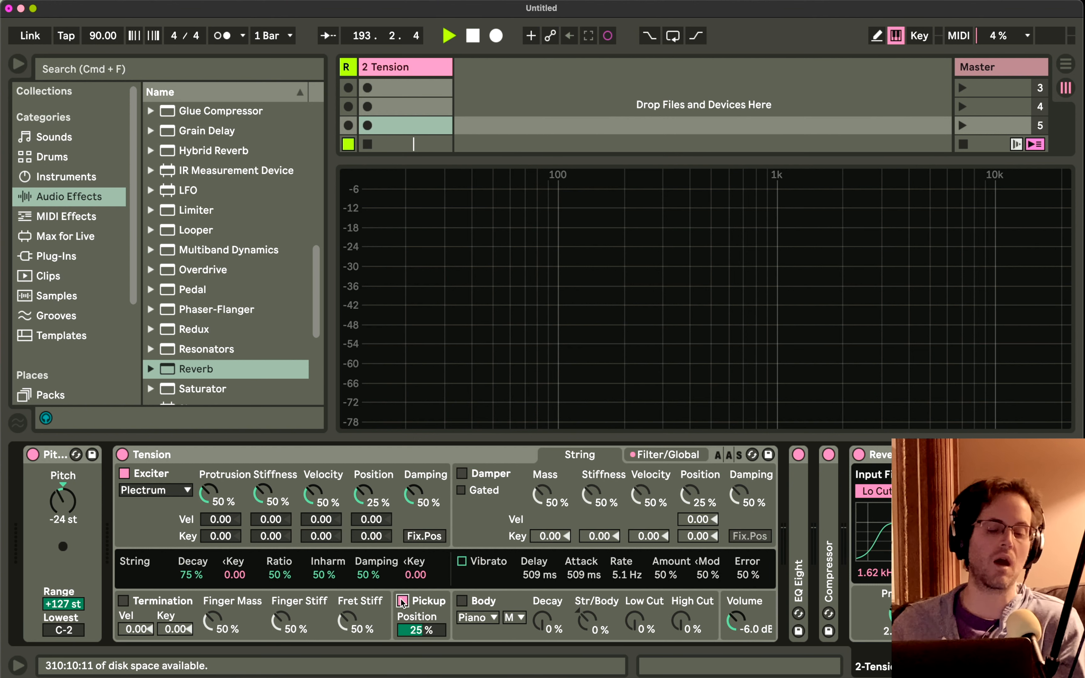
pyautogui.click(402, 601)
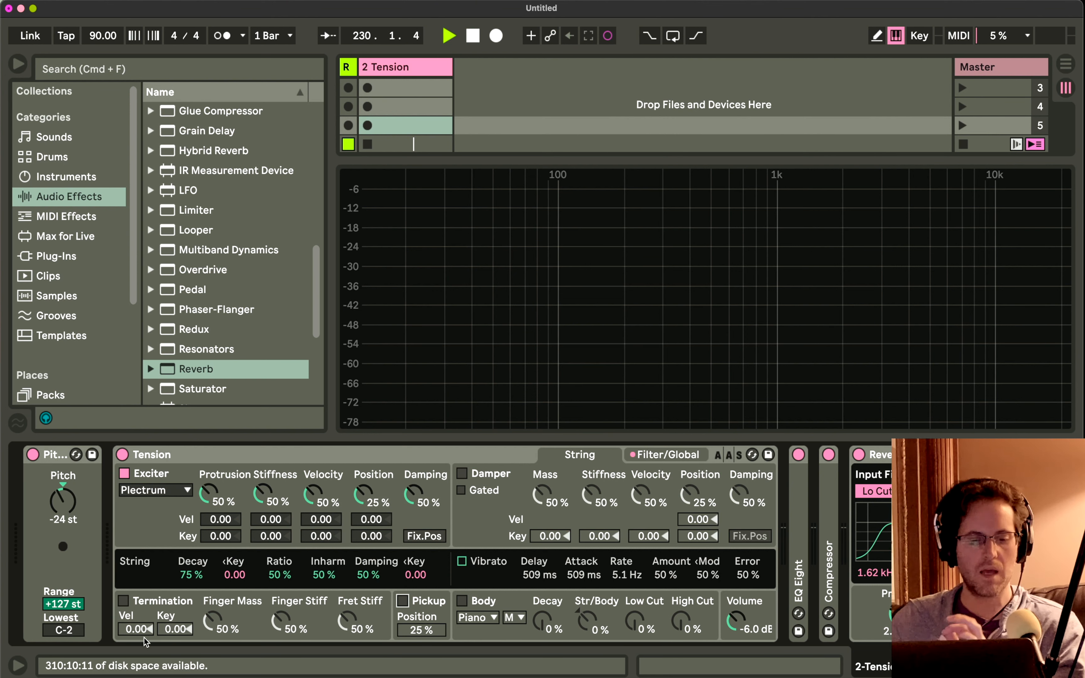
# Switch on Tension's Termination and Damper sections together and turn both off again.
pyautogui.click(124, 600)
pyautogui.click(461, 474)
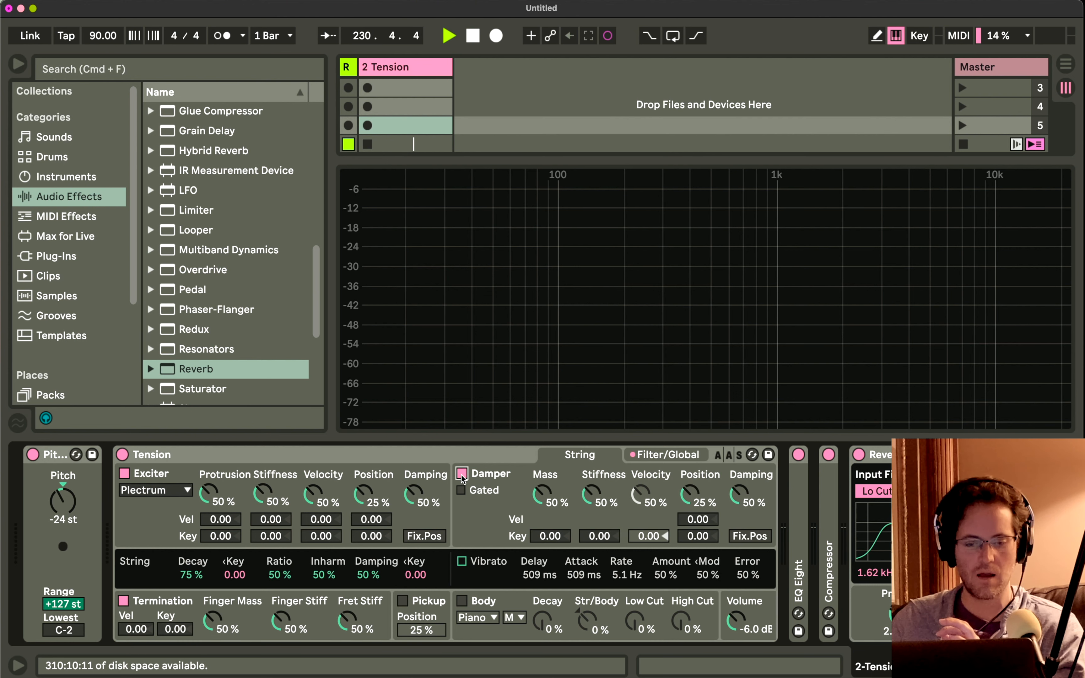
pyautogui.click(461, 474)
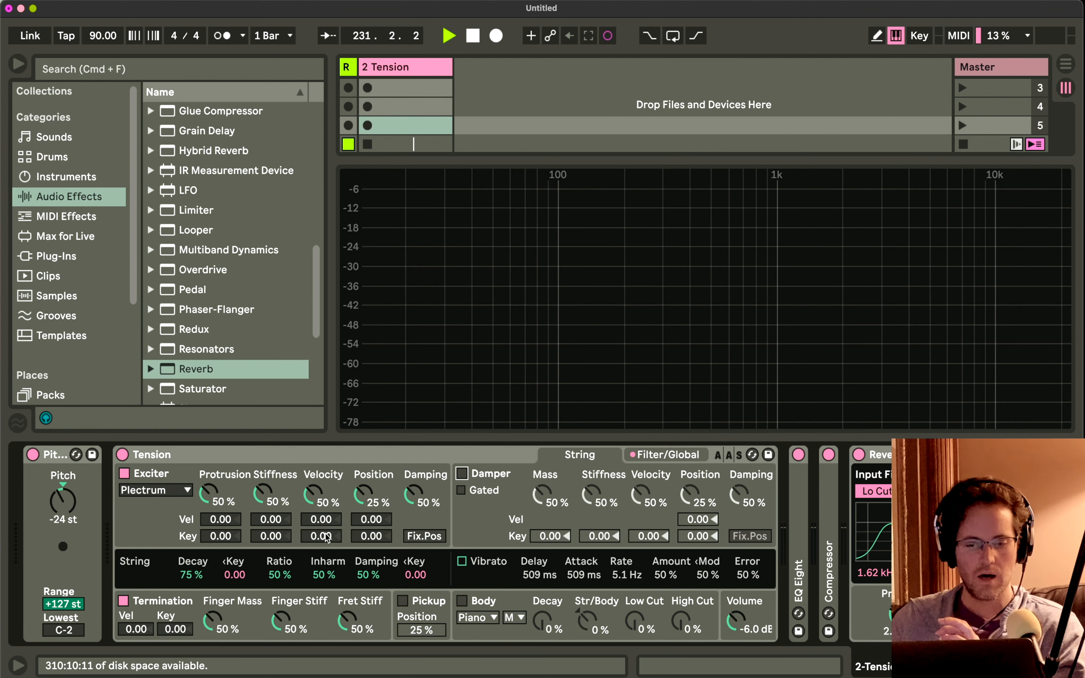
pyautogui.click(124, 600)
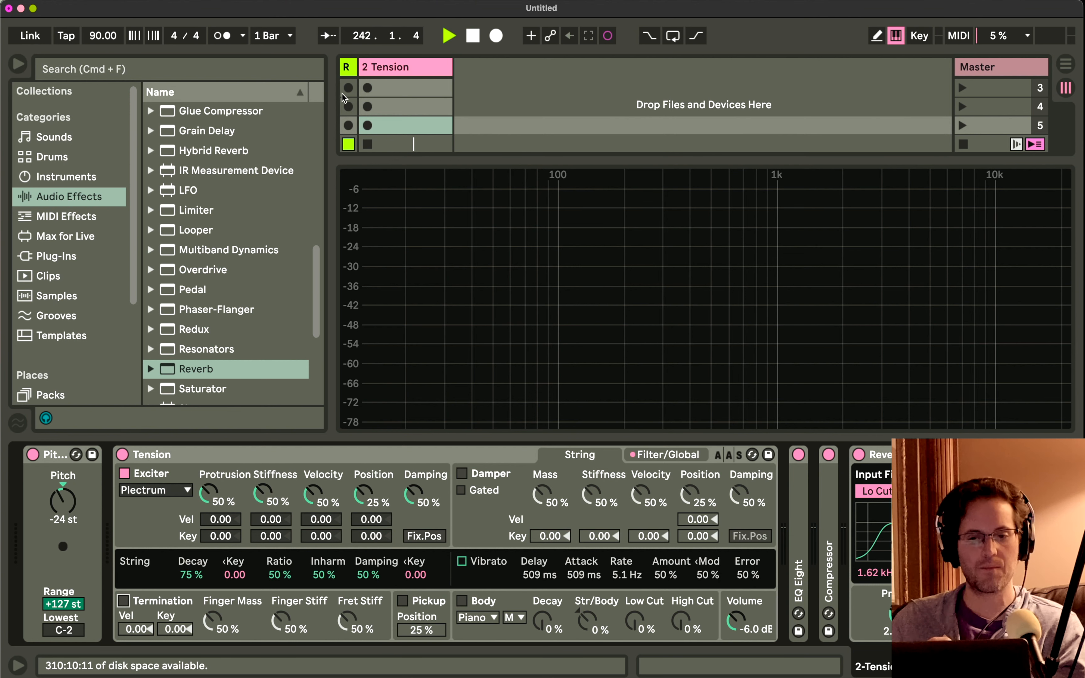
# Try the Hammer exciter type in Tension and change the exciter to Bow.
pyautogui.scroll(2, 344, 98)
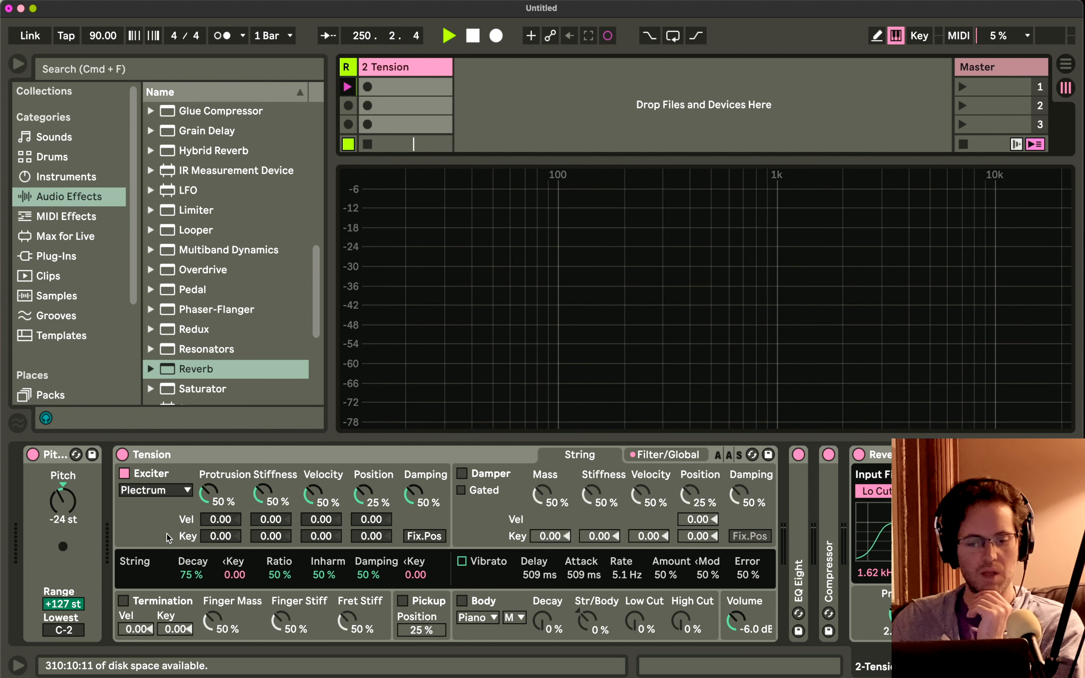
pyautogui.click(165, 491)
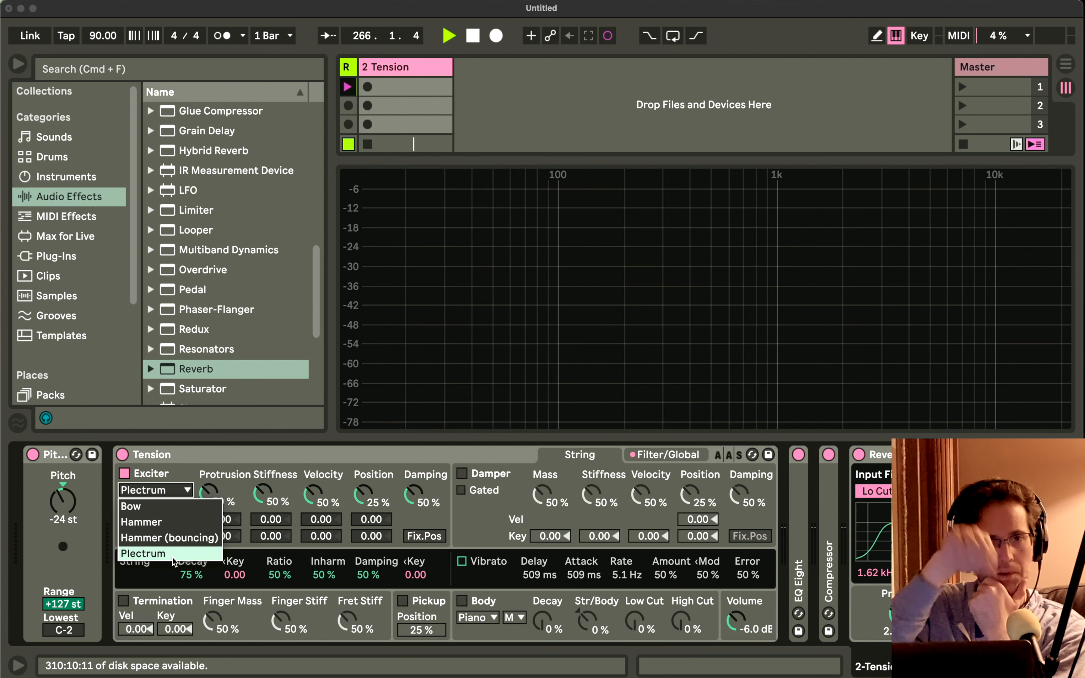
pyautogui.click(167, 524)
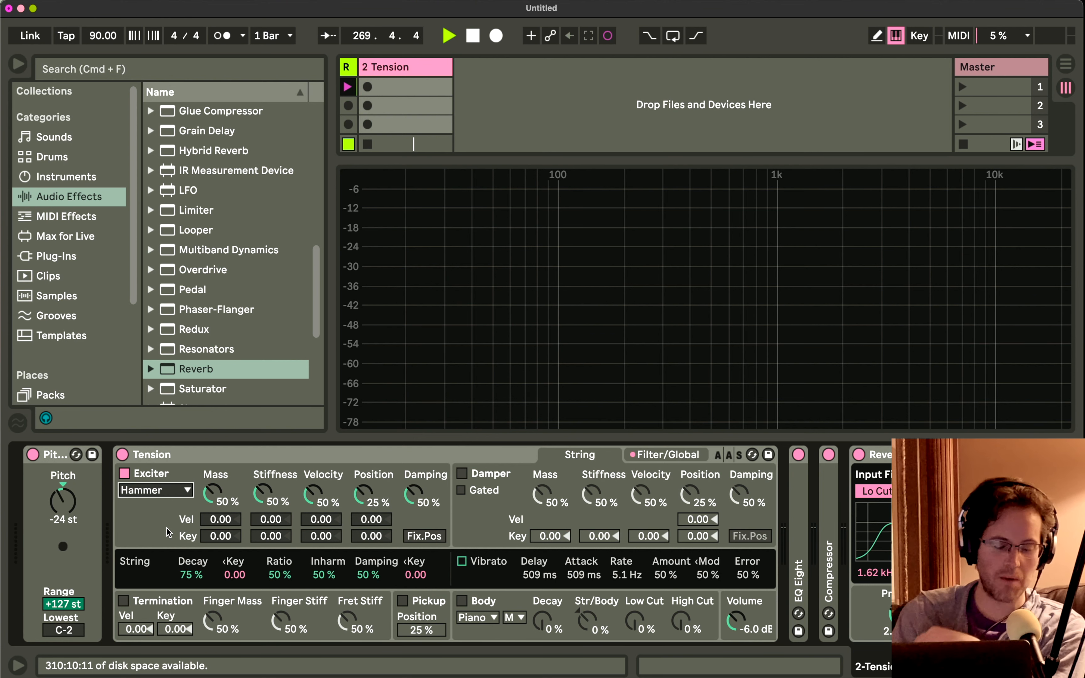
pyautogui.click(175, 489)
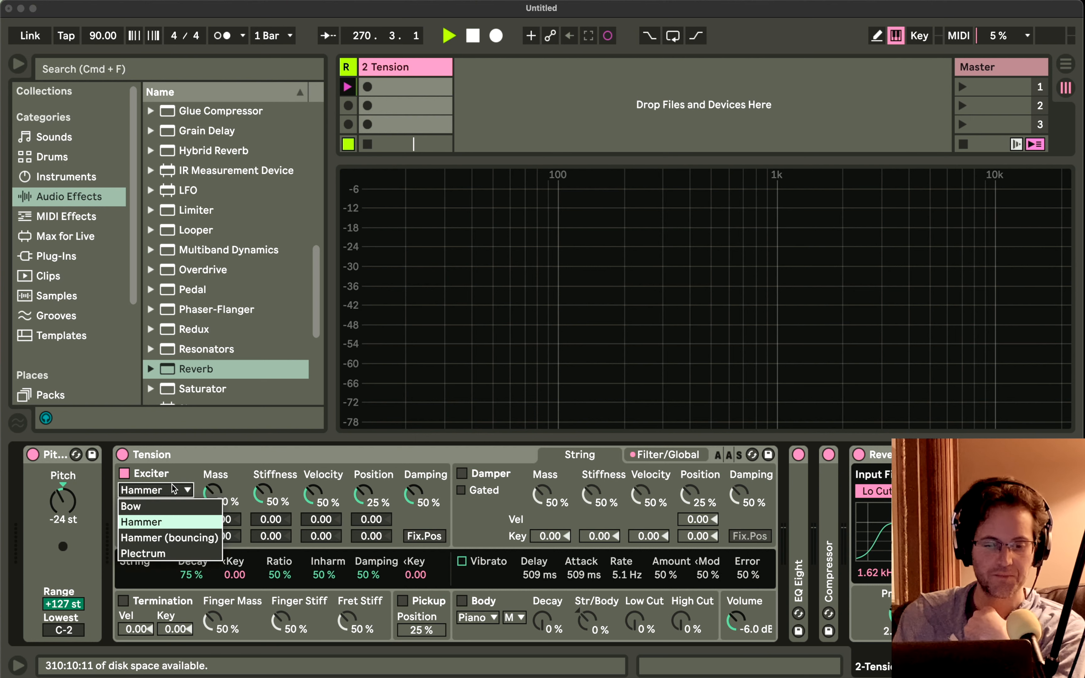
pyautogui.click(166, 505)
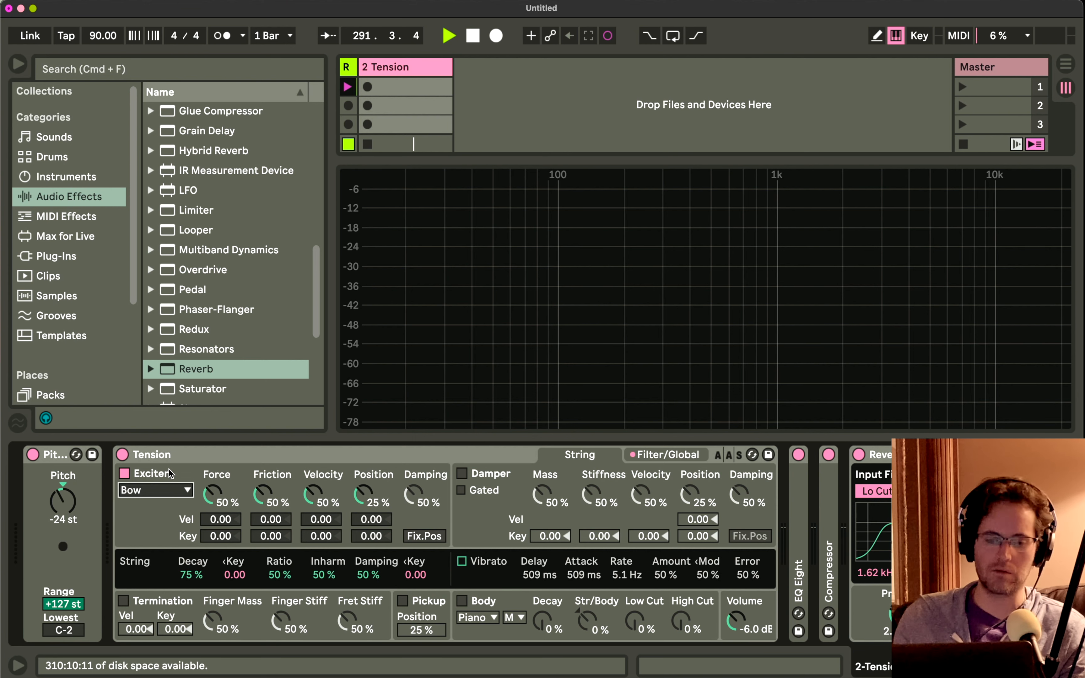
pyautogui.click(166, 494)
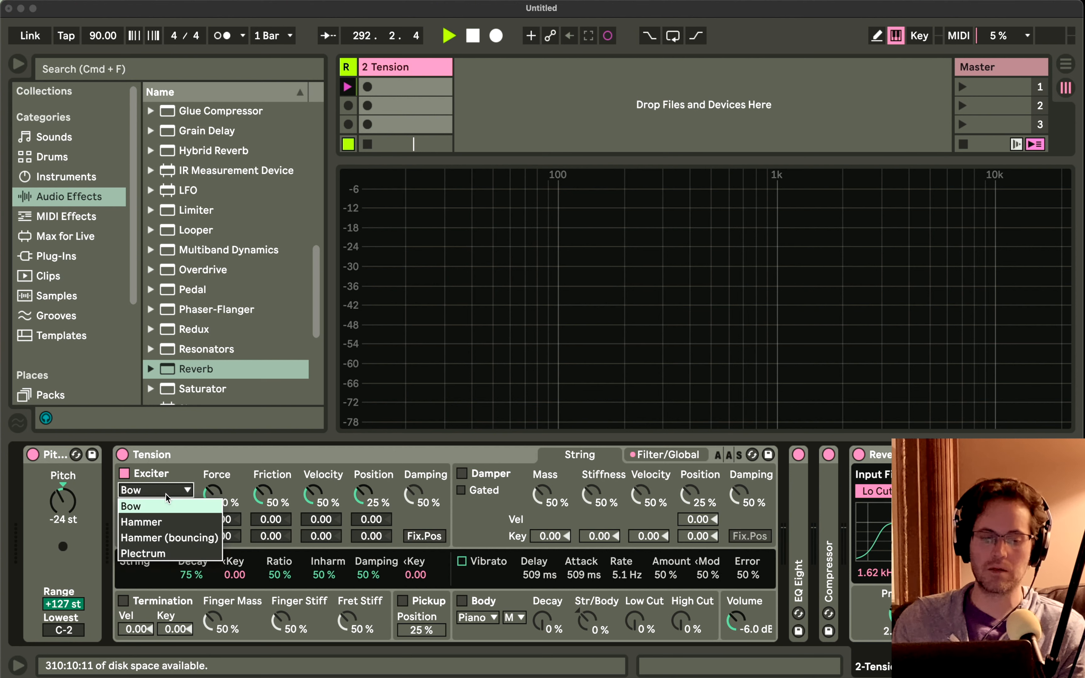
pyautogui.click(166, 505)
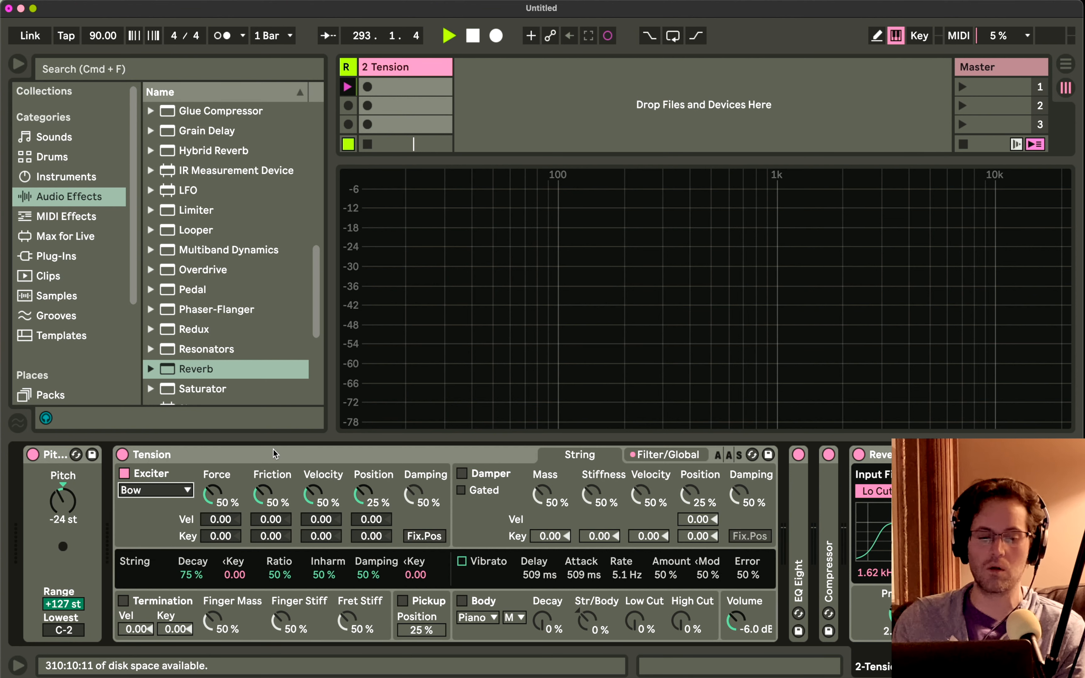
# Try lowering the bow exciter's Velocity to 29% and reset it to its default value.
pyautogui.moveTo(735, 621)
pyautogui.mouseDown()
pyautogui.moveTo(735, 637)
pyautogui.moveTo(736, 621)
pyautogui.mouseUp()
pyautogui.moveTo(314, 490); pyautogui.dragTo(310, 496)
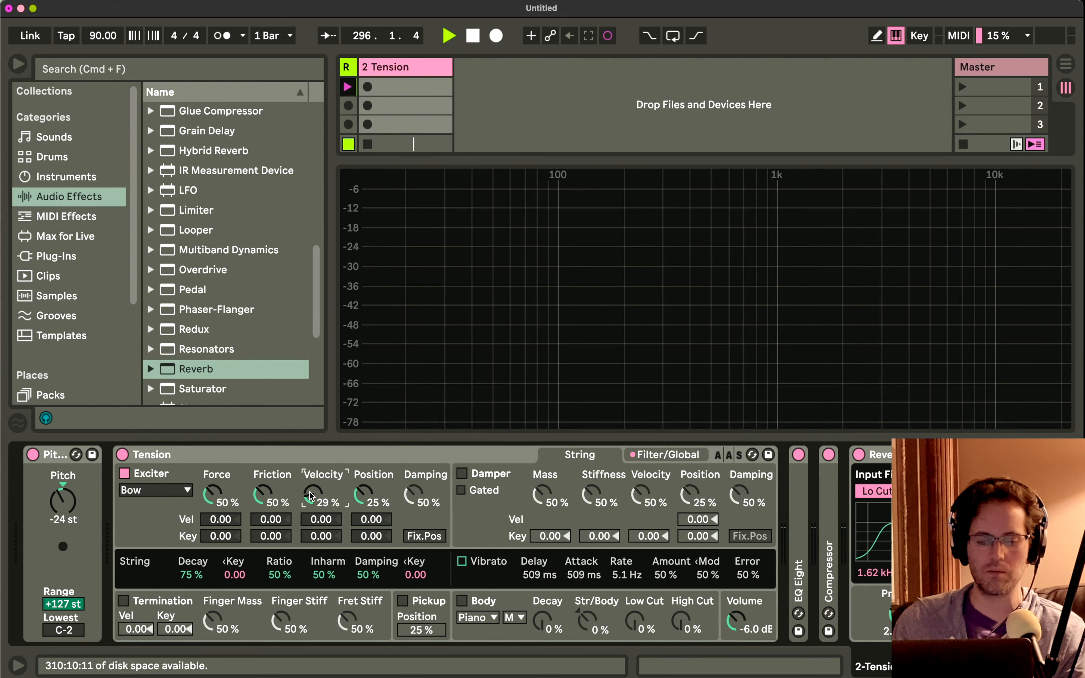
pyautogui.doubleClick(310, 496)
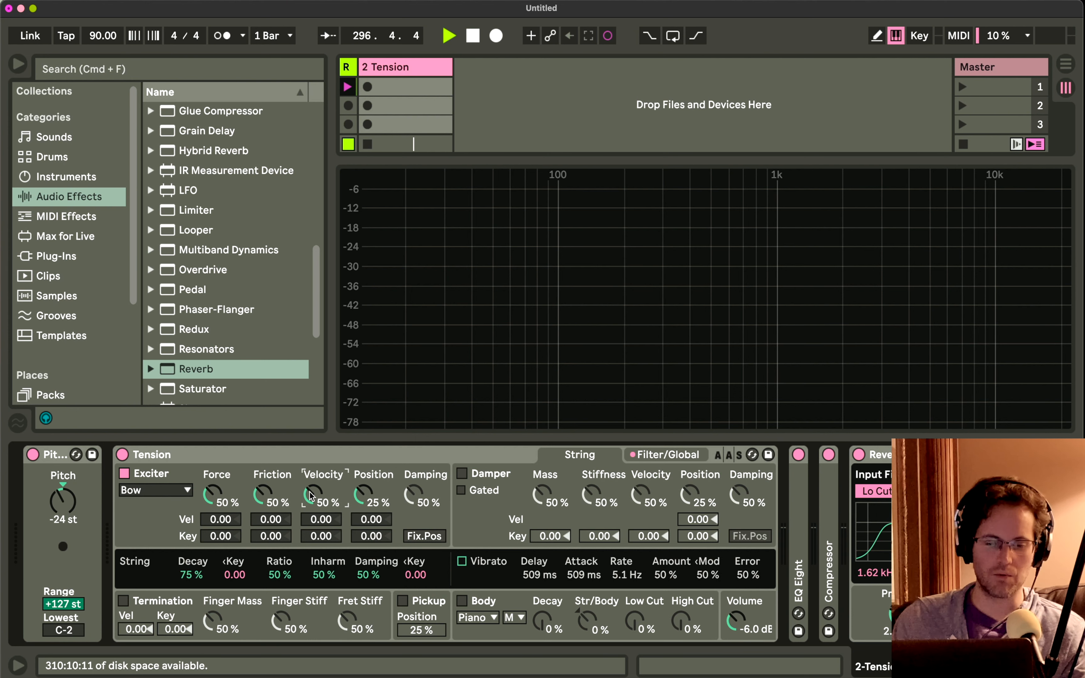
# Change Tension's exciter type to Plectrum.
pyautogui.click(173, 489)
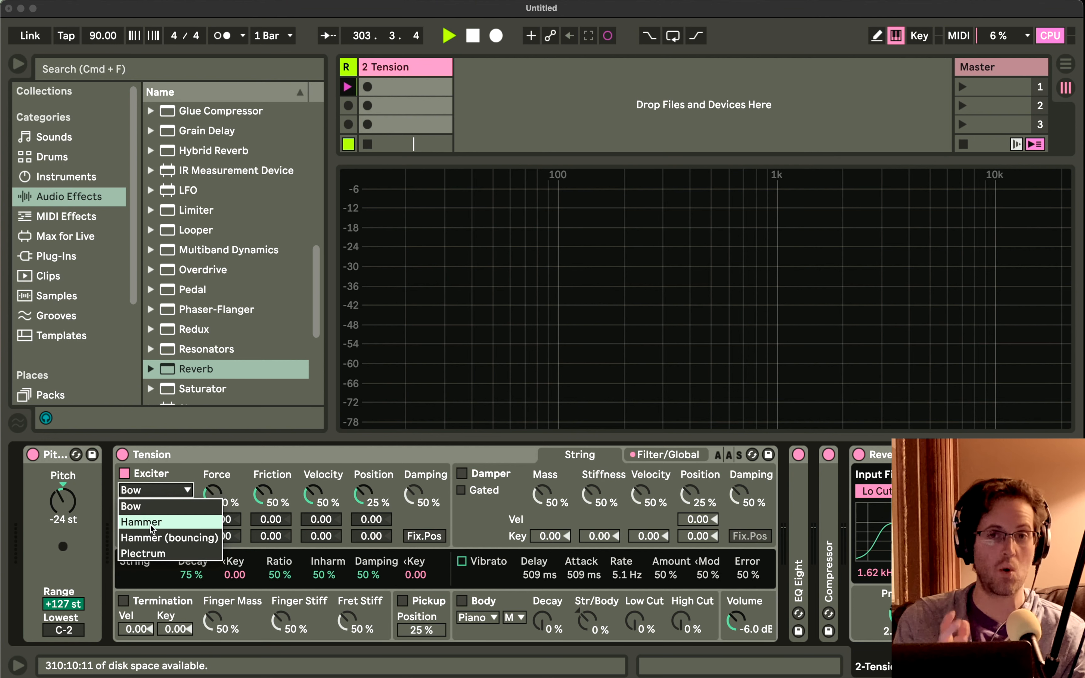
pyautogui.click(148, 552)
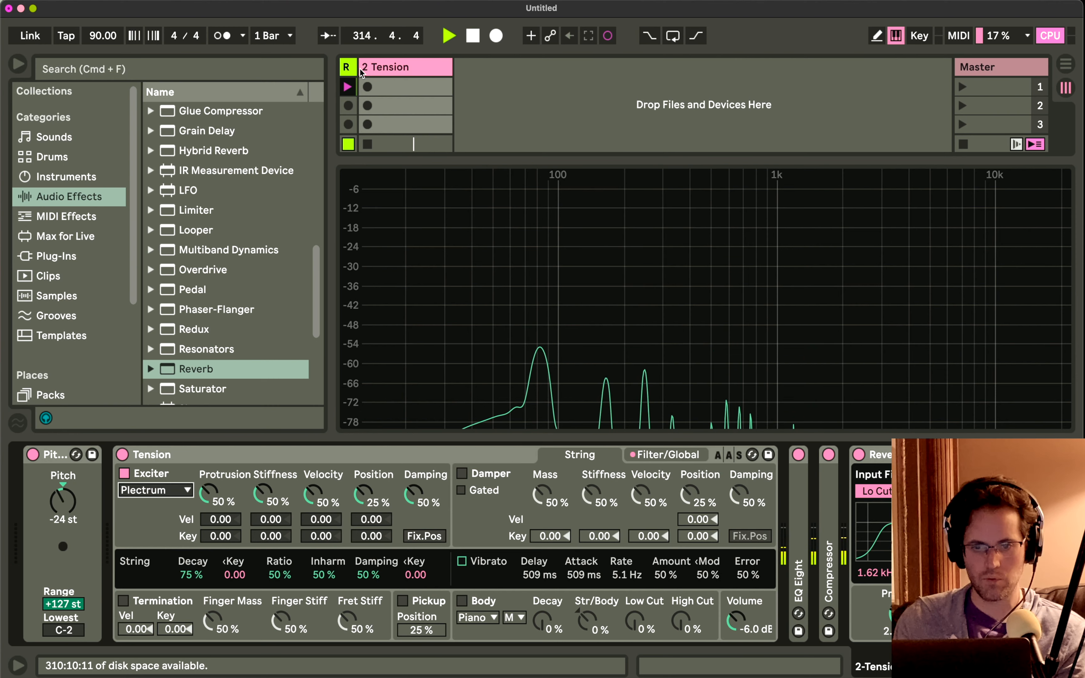
# Widen the Resamp track to inspect the Resamp 1 clip's waveform, narrow it and return to the Tension track's devices.
pyautogui.moveTo(357, 68); pyautogui.dragTo(470, 69)
pyautogui.scroll(2, 439, 84)
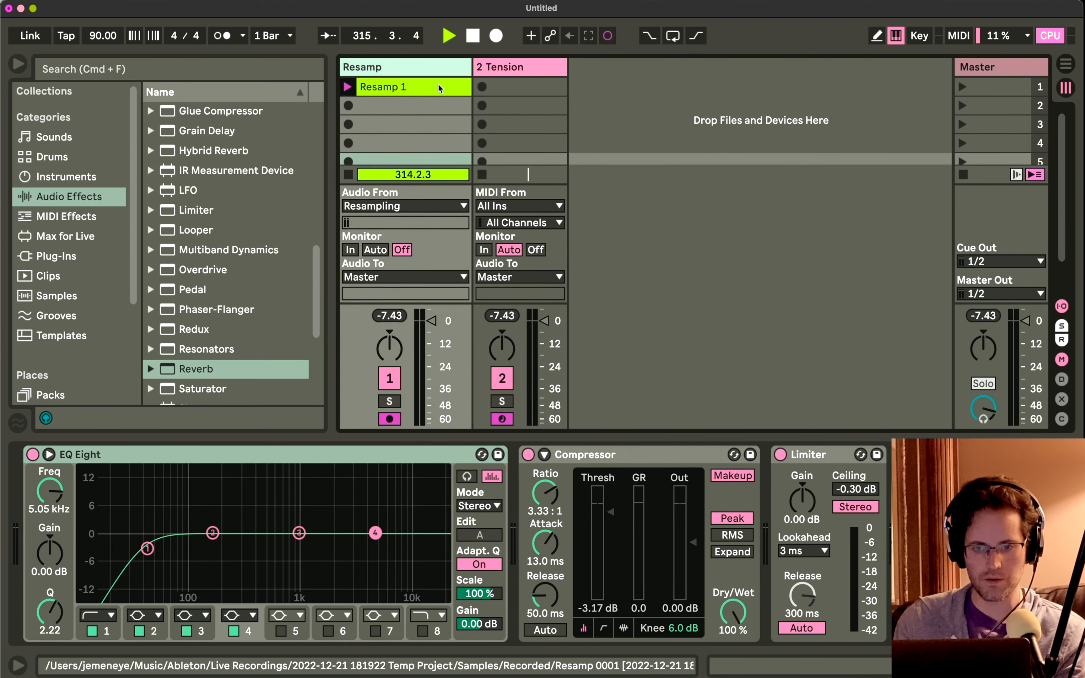
pyautogui.click(437, 84)
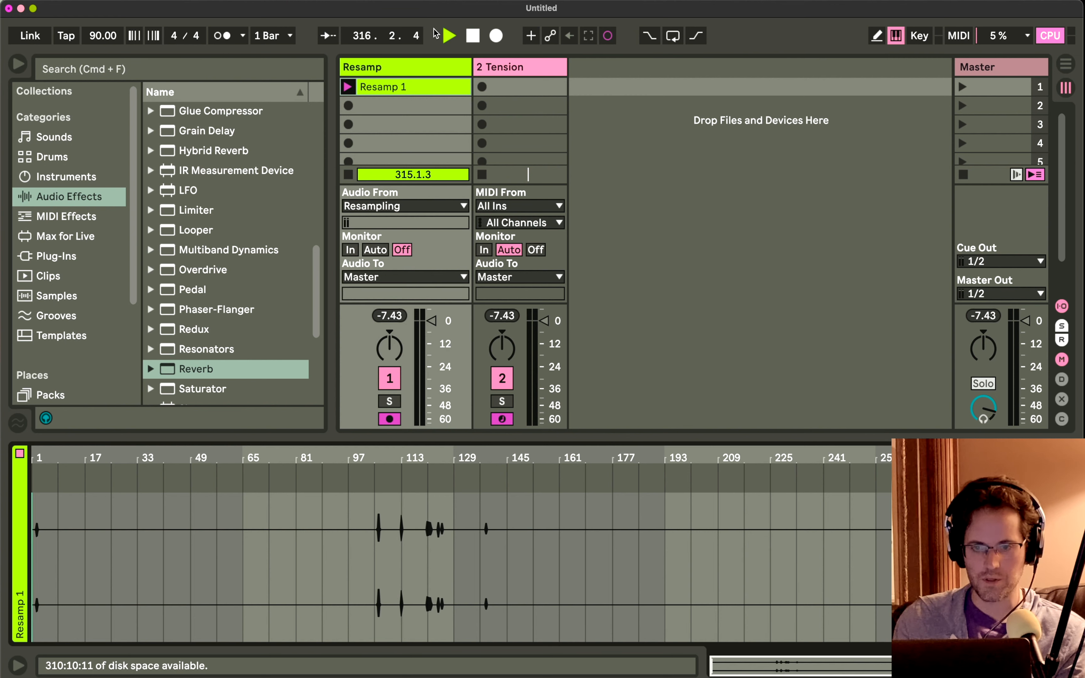
pyautogui.moveTo(471, 67); pyautogui.dragTo(206, 68)
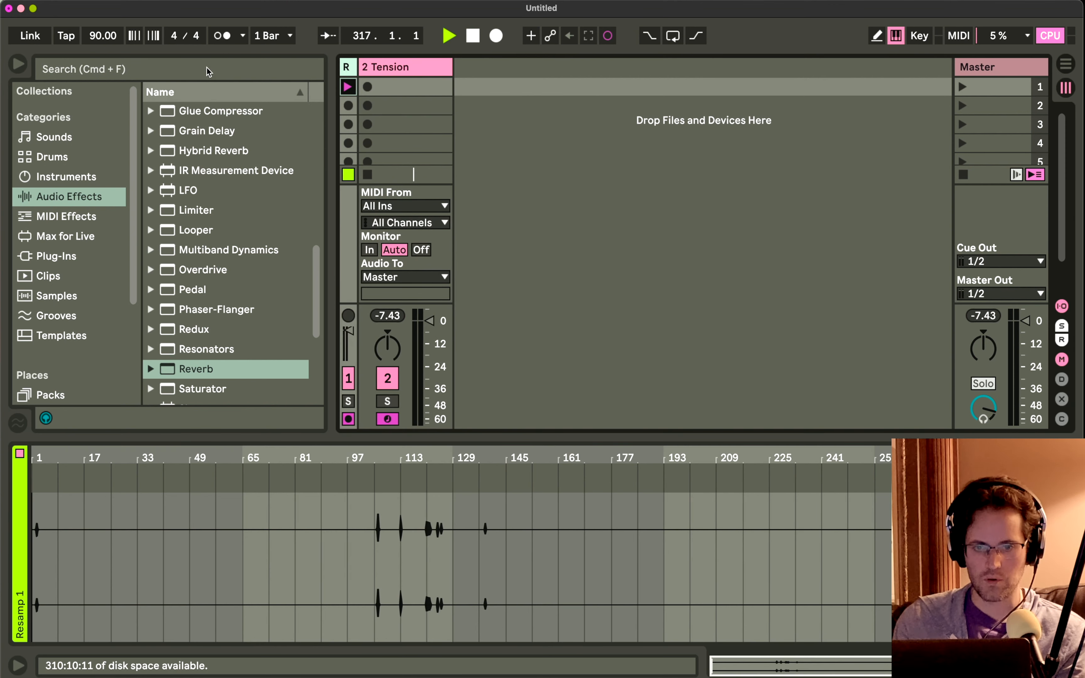
pyautogui.click(368, 85)
pyautogui.click(382, 68)
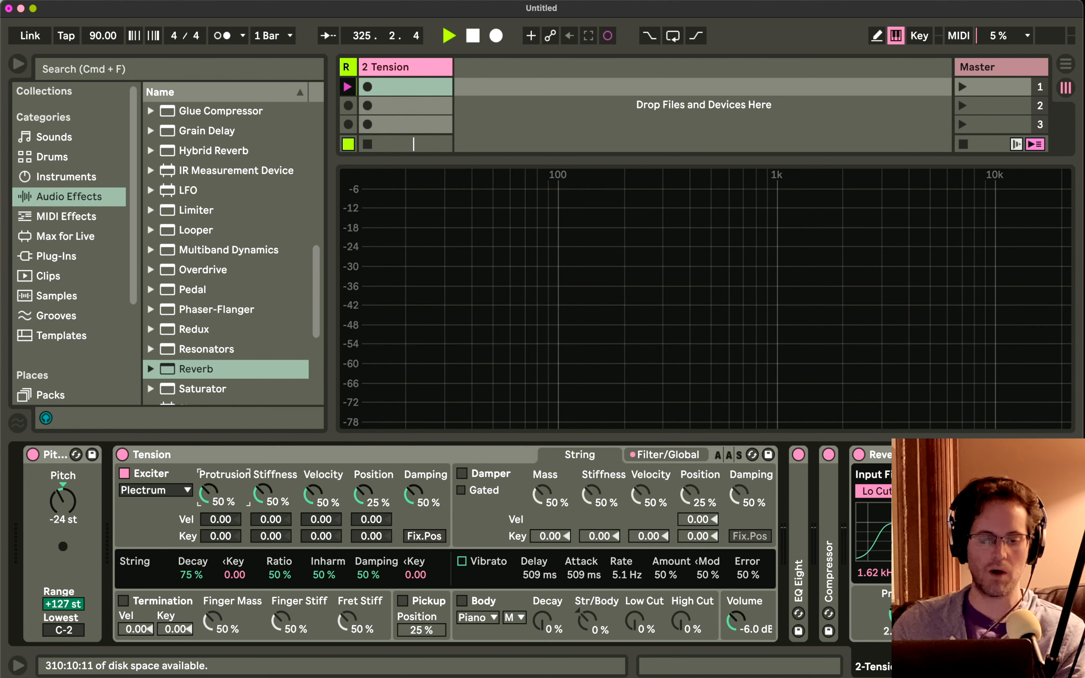
# Try the plectrum's Protrusion at 1%, and set both Protrusion and Stiffness to 62%.
pyautogui.moveTo(208, 493); pyautogui.dragTo(209, 543)
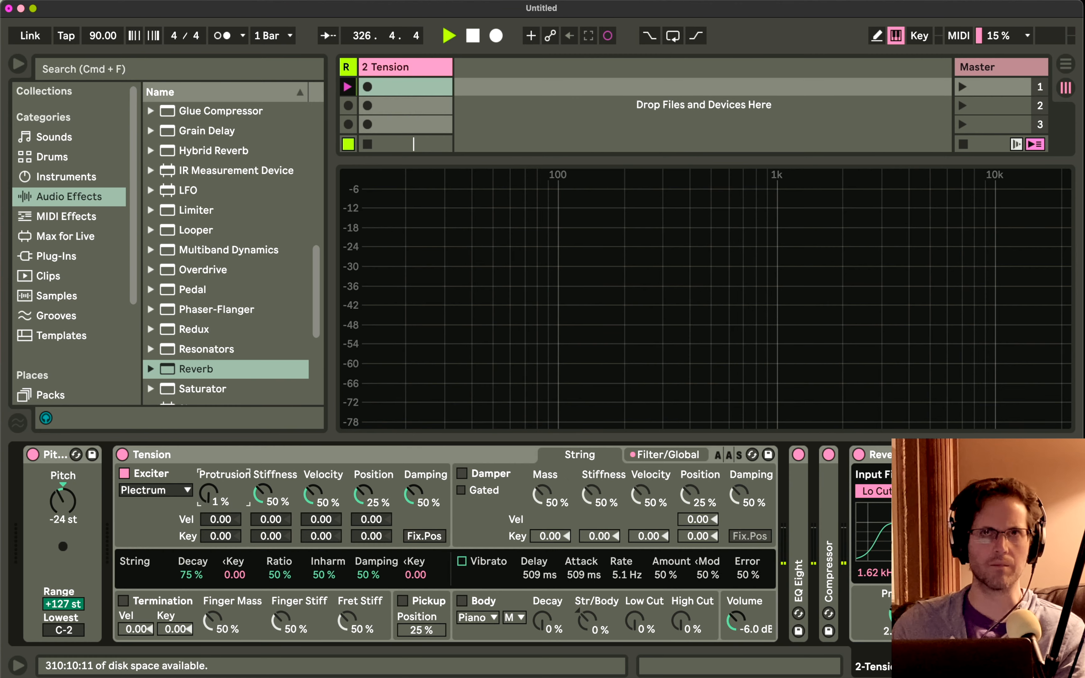
pyautogui.moveTo(209, 494); pyautogui.dragTo(209, 432)
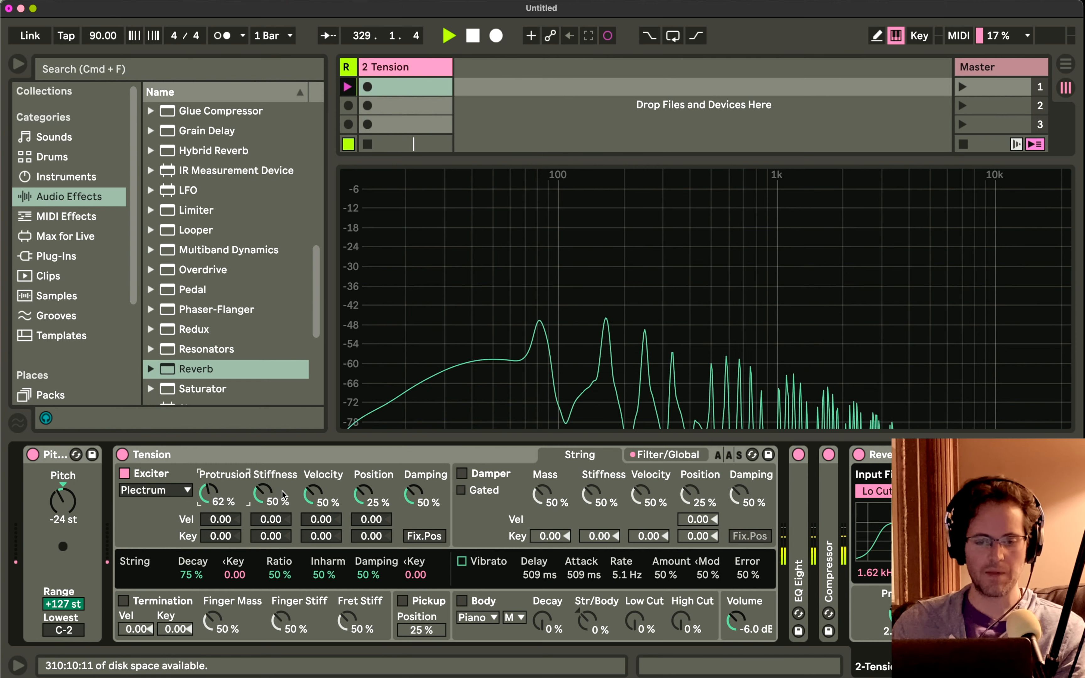
pyautogui.moveTo(272, 497)
pyautogui.mouseDown()
pyautogui.moveTo(272, 468)
pyautogui.moveTo(272, 485)
pyautogui.mouseUp()
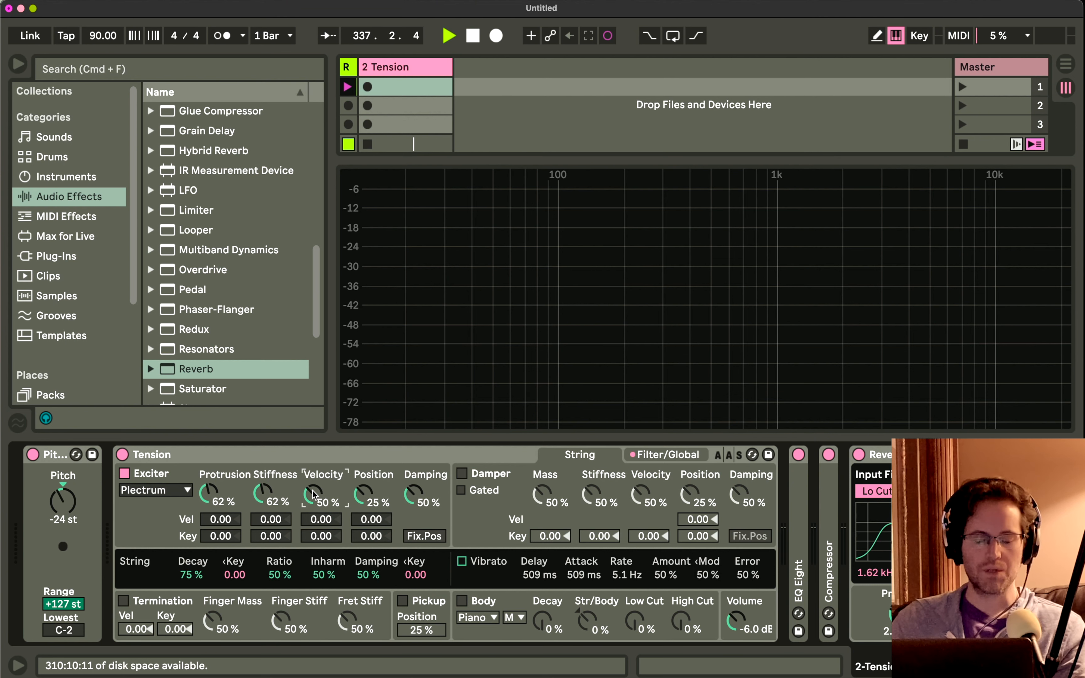
# Try several Velocity values for the plectrum, settle on 52% and briefly test the exciter's Damping.
pyautogui.moveTo(314, 495); pyautogui.dragTo(314, 490)
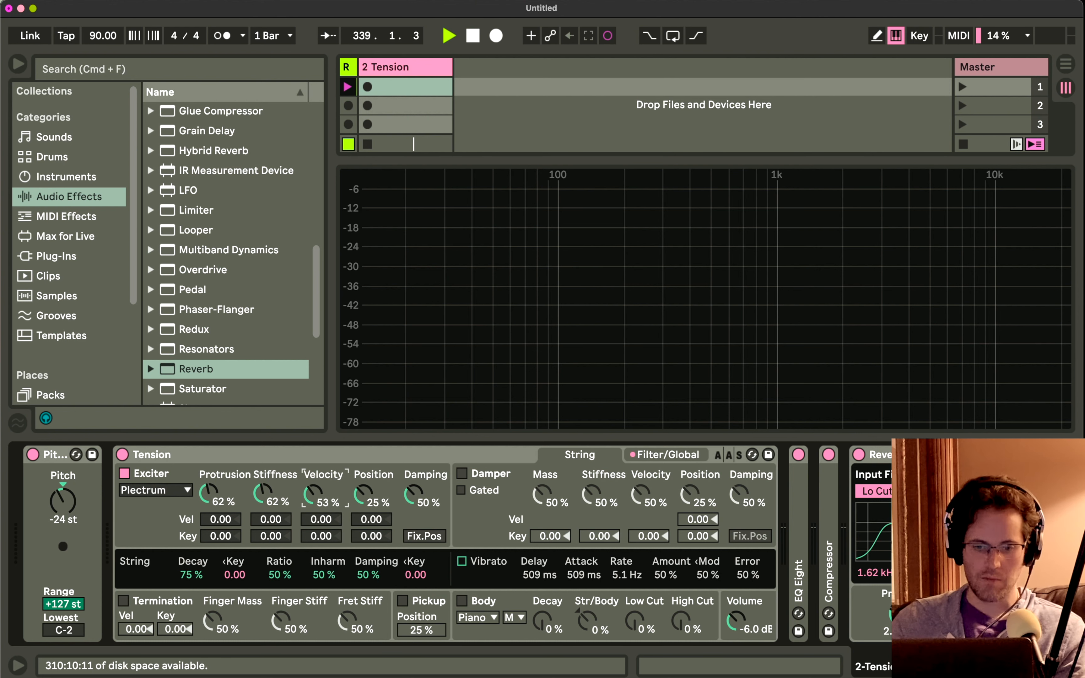
pyautogui.doubleClick(314, 494)
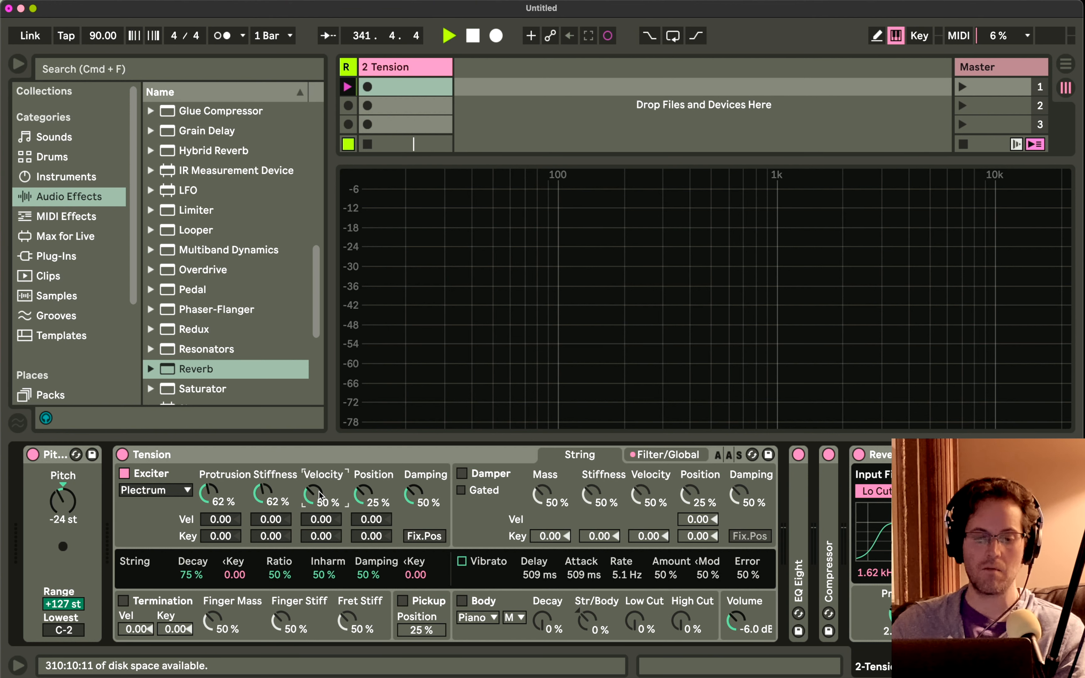
pyautogui.moveTo(315, 494)
pyautogui.mouseDown()
pyautogui.moveTo(316, 520)
pyautogui.moveTo(315, 475)
pyautogui.moveTo(315, 493)
pyautogui.mouseUp()
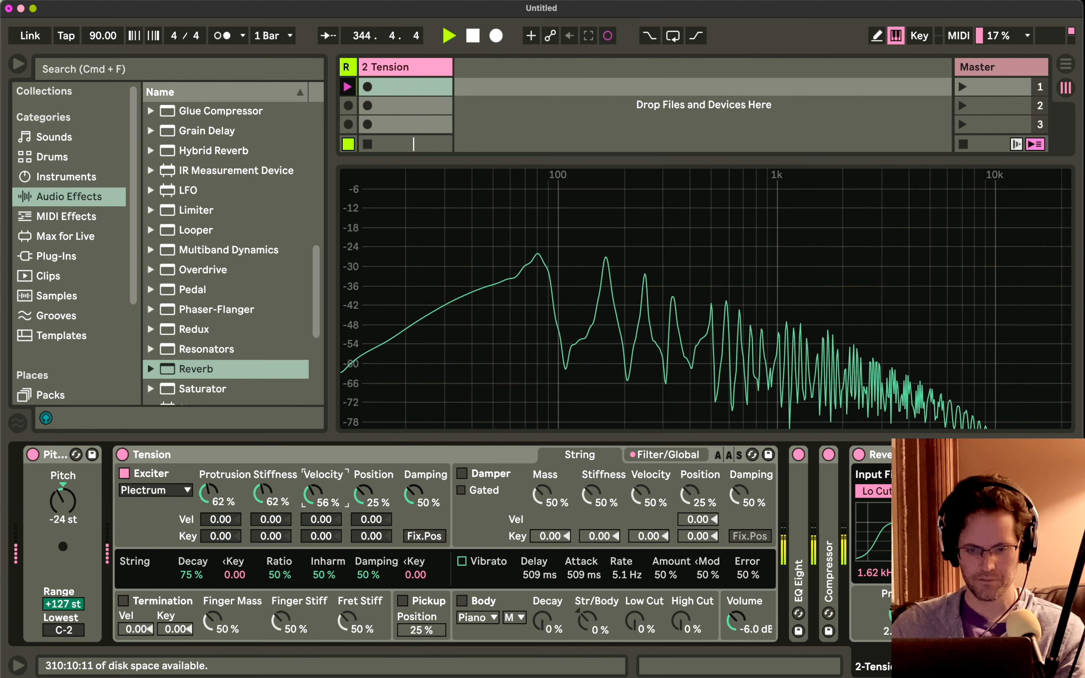
pyautogui.moveTo(413, 495)
pyautogui.mouseDown()
pyautogui.moveTo(414, 522)
pyautogui.moveTo(408, 493)
pyautogui.mouseUp()
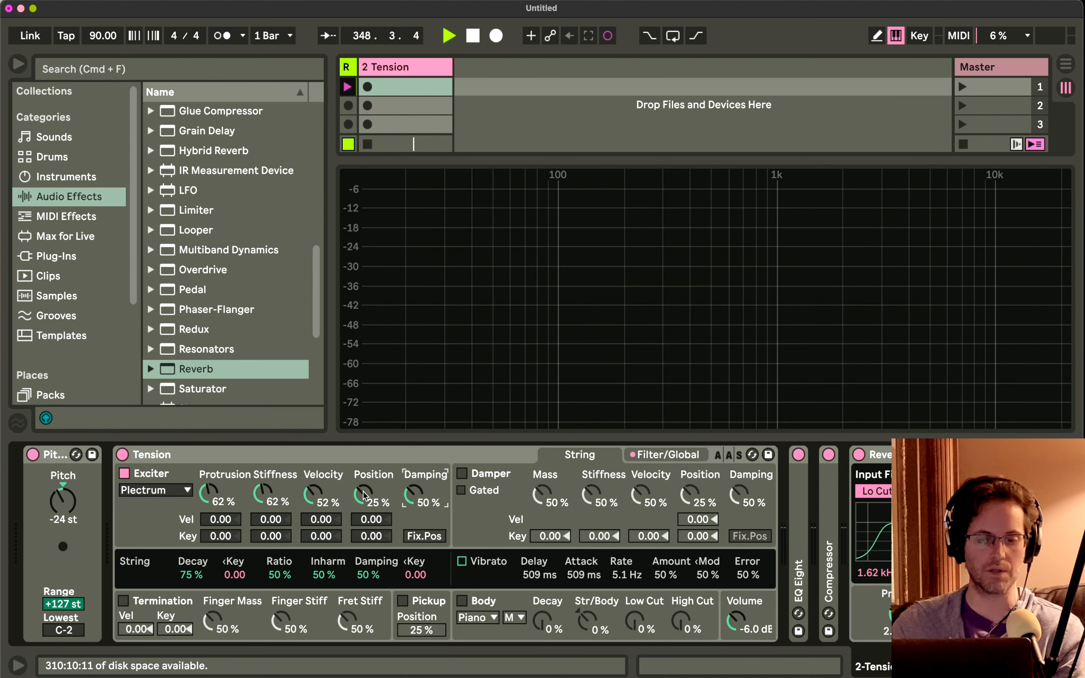
# Try the plectrum's Position at 47%, settle on 30% and play test notes.
pyautogui.moveTo(364, 494); pyautogui.dragTo(364, 511)
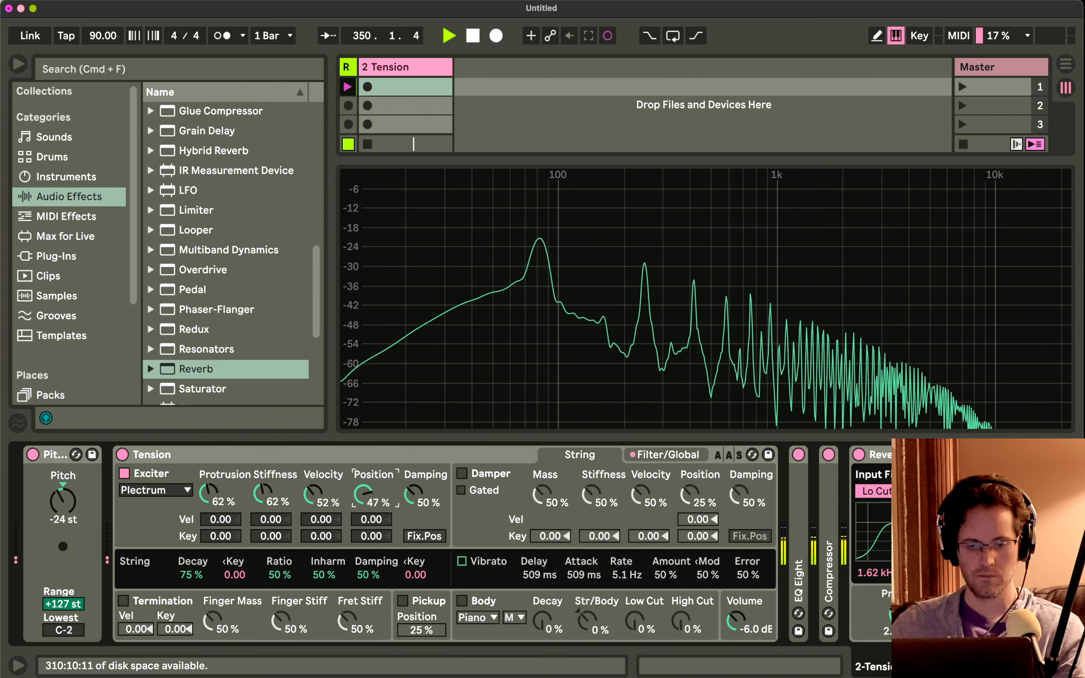
pyautogui.moveTo(364, 495); pyautogui.dragTo(364, 474)
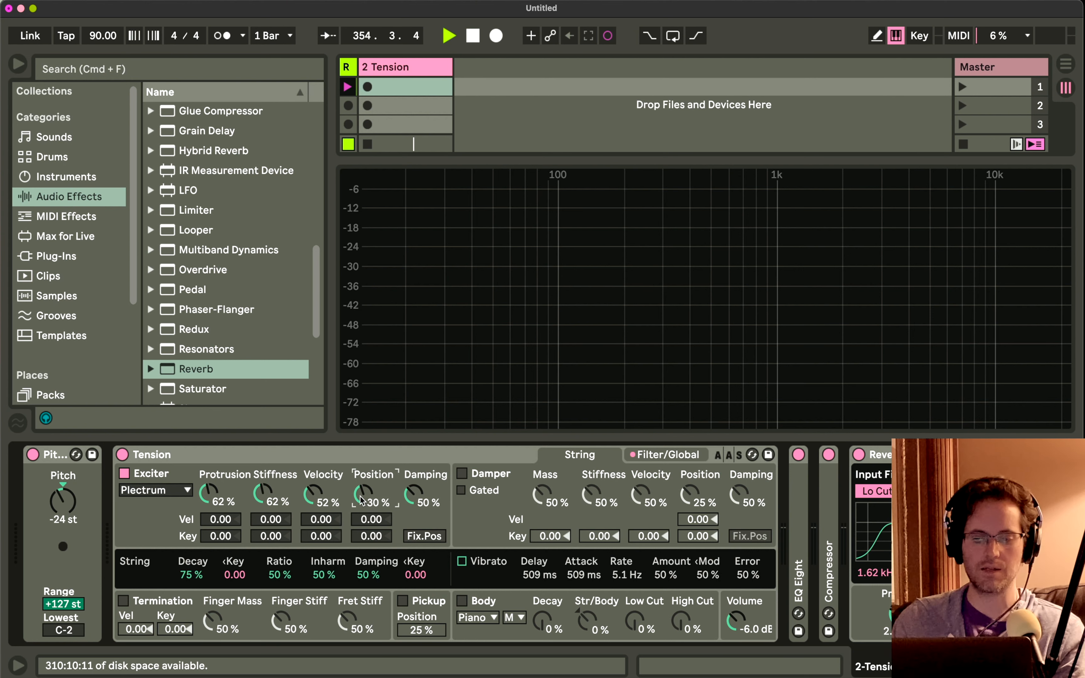
pyautogui.press('d')
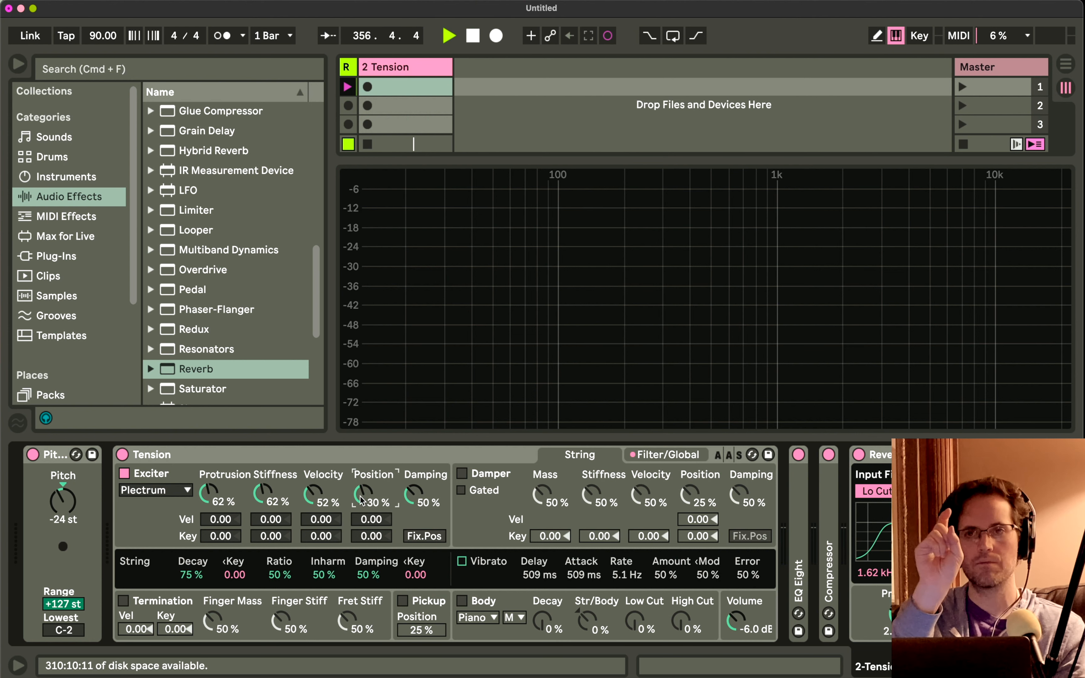
pyautogui.press('d')
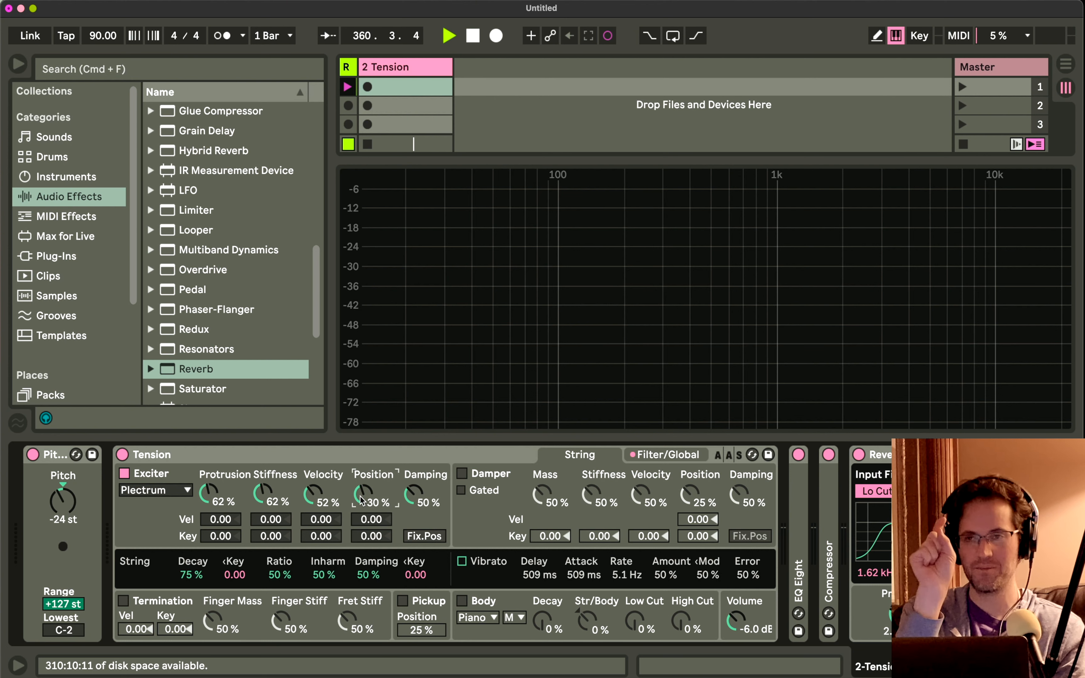
pyautogui.press('d')
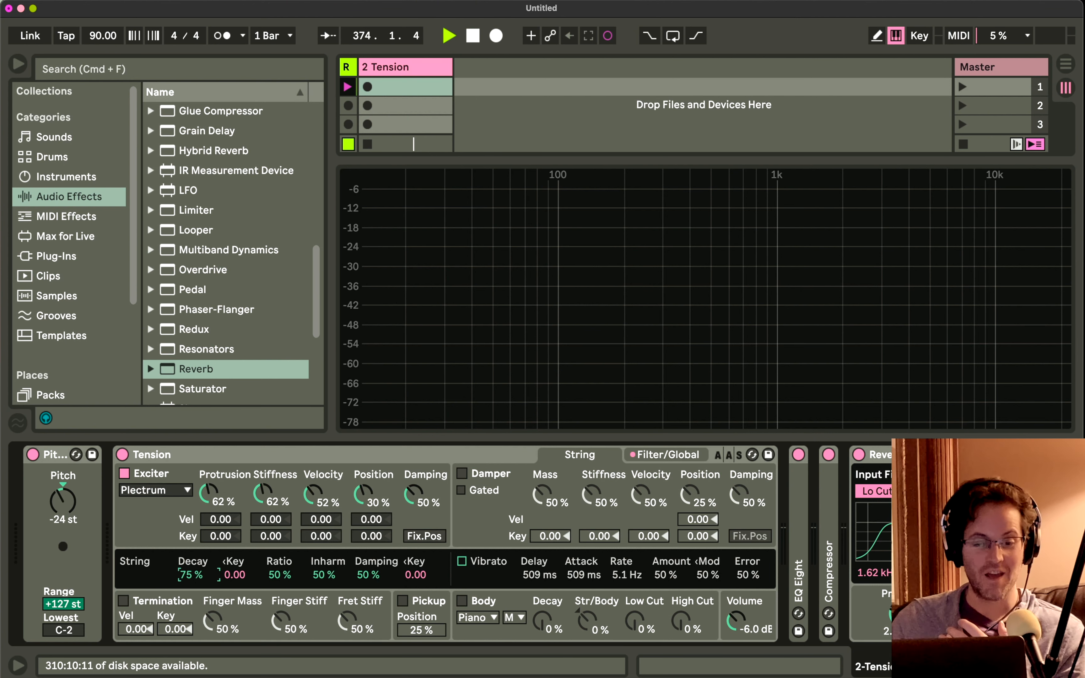
# Try the string's Decay at 33% and lower, and reset it to its default value.
pyautogui.moveTo(190, 574)
pyautogui.mouseDown()
pyautogui.moveTo(190, 556)
pyautogui.moveTo(191, 593)
pyautogui.moveTo(190, 572)
pyautogui.mouseUp()
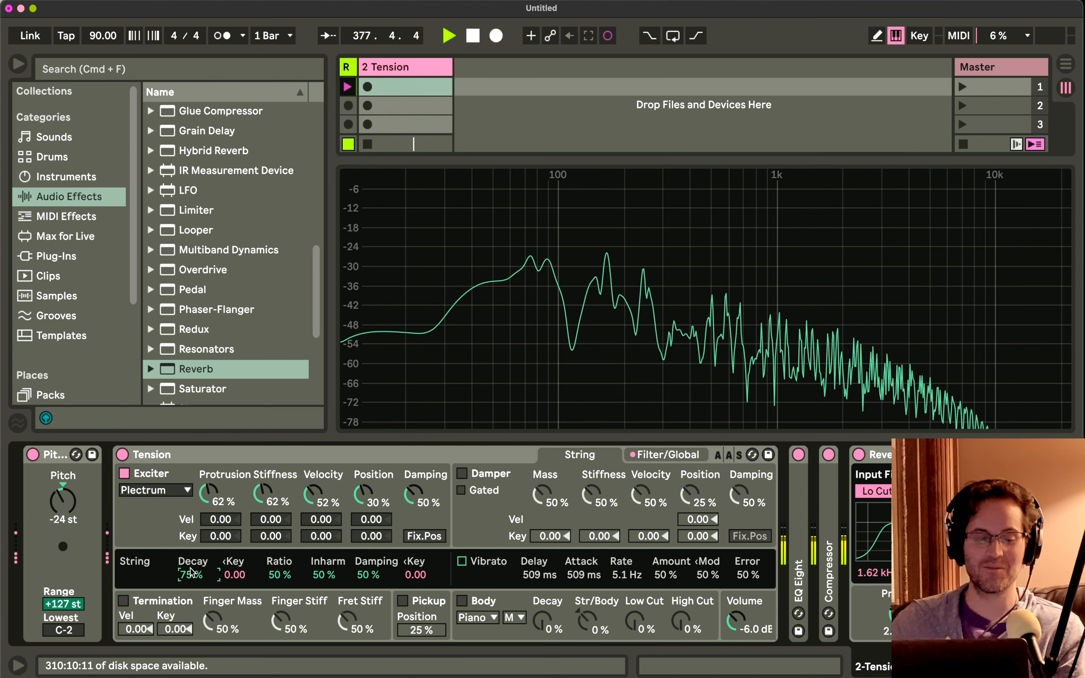
pyautogui.write('33')
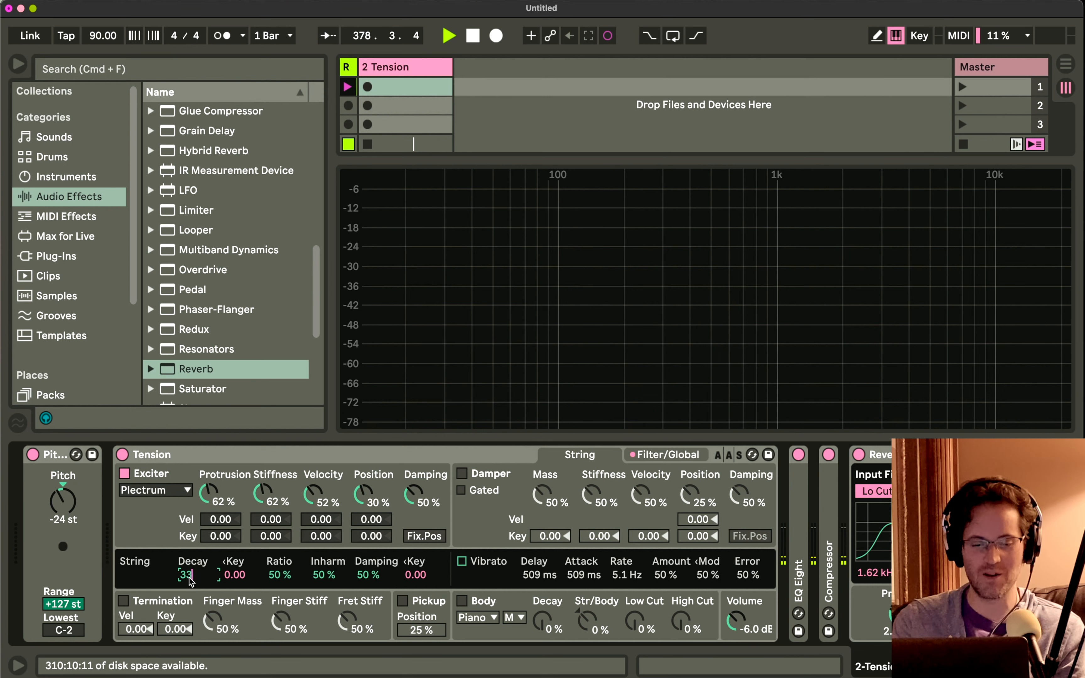
pyautogui.press('Return')
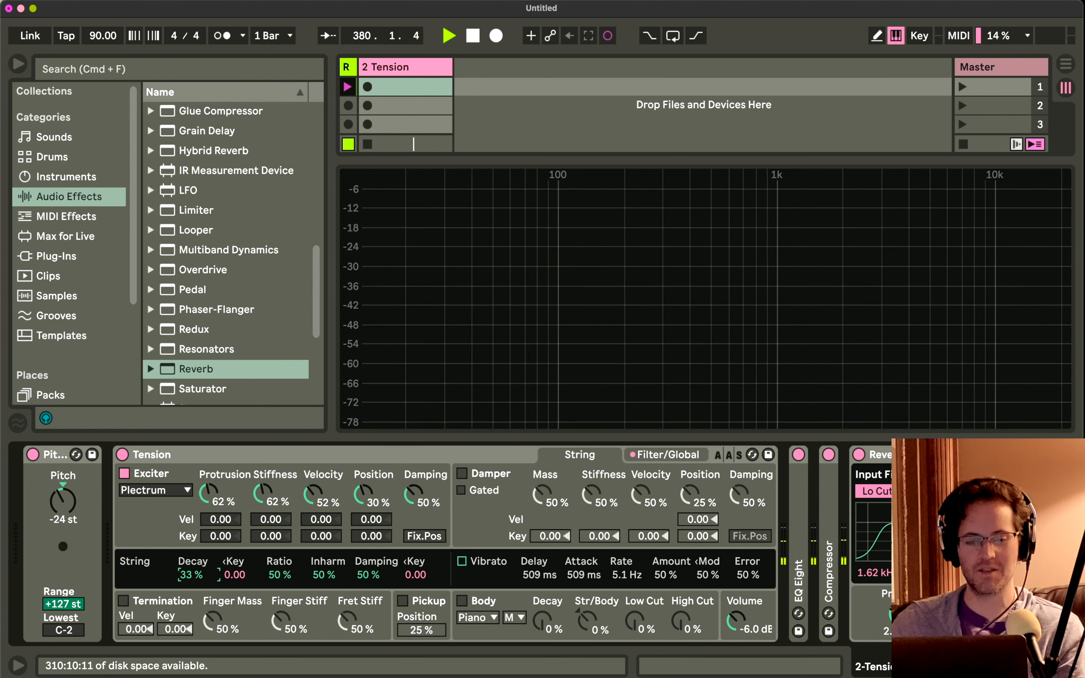
pyautogui.moveTo(189, 577); pyautogui.dragTo(189, 608)
pyautogui.doubleClick(189, 578)
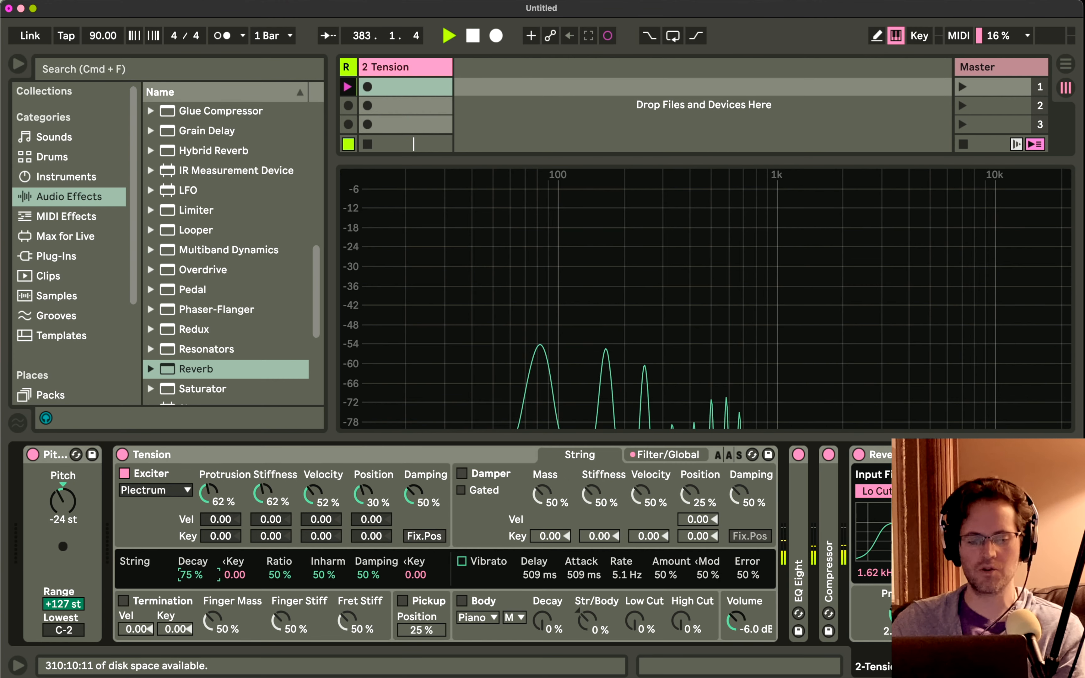
# Set the string's Decay to 100% and, after trying 11%, its Damping to 92%.
pyautogui.moveTo(189, 578); pyautogui.dragTo(189, 565)
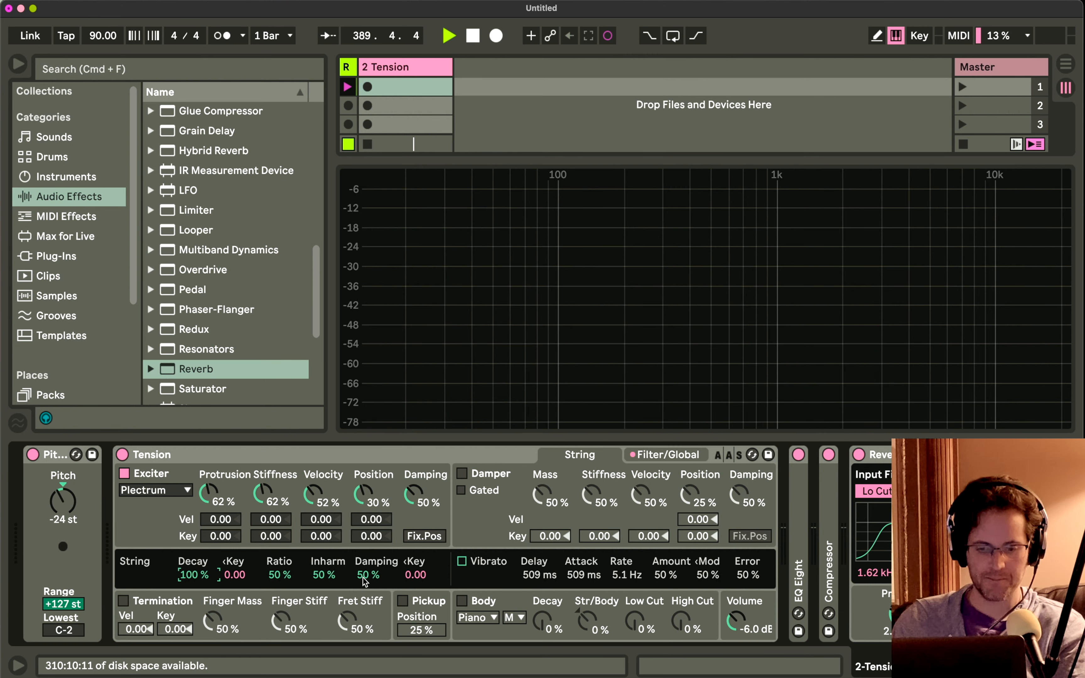
pyautogui.moveTo(365, 579); pyautogui.dragTo(365, 597)
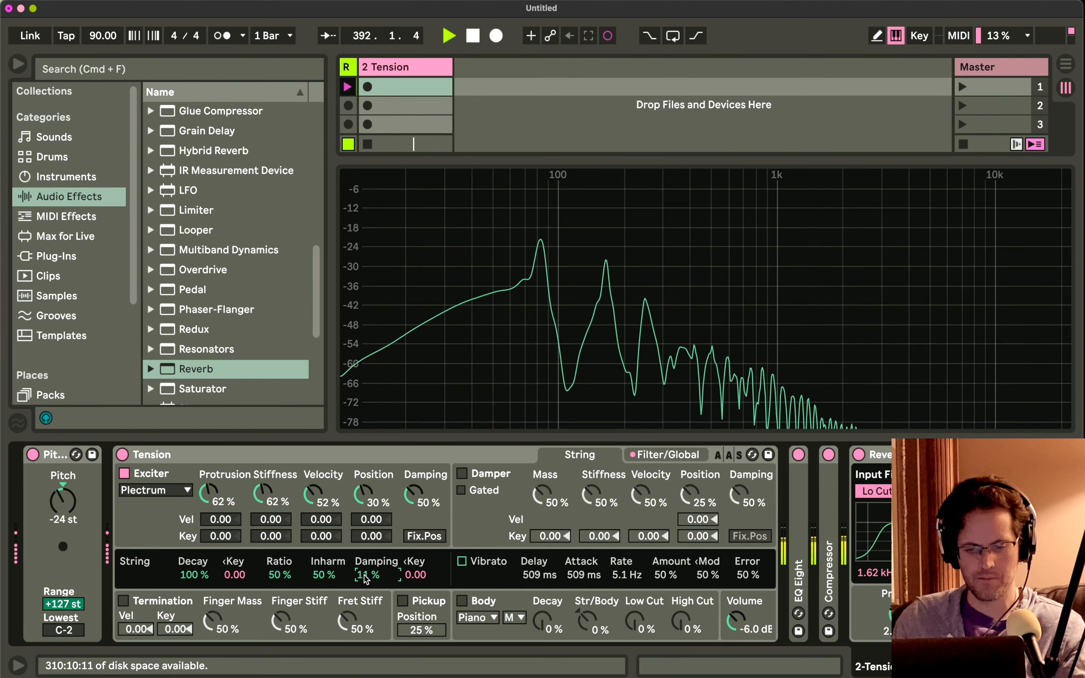
pyautogui.moveTo(365, 578)
pyautogui.mouseDown()
pyautogui.moveTo(365, 538)
pyautogui.moveTo(364, 593)
pyautogui.moveTo(365, 579)
pyautogui.mouseUp()
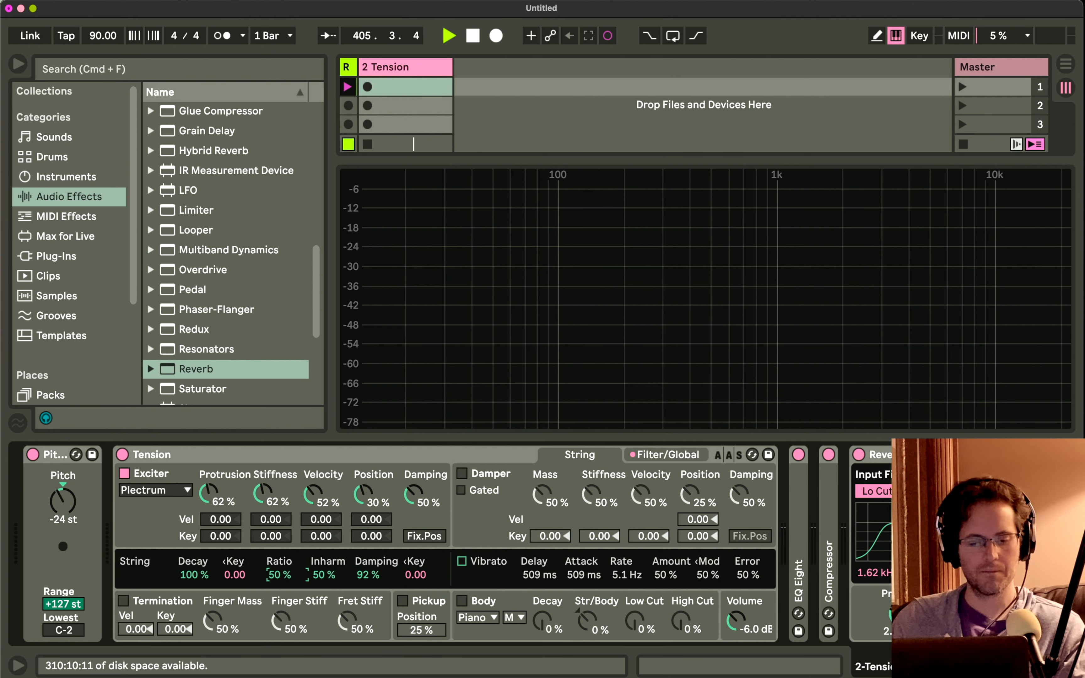
# Try the string's Ratio at 100% and lower it to 0%.
pyautogui.moveTo(274, 575); pyautogui.dragTo(274, 562)
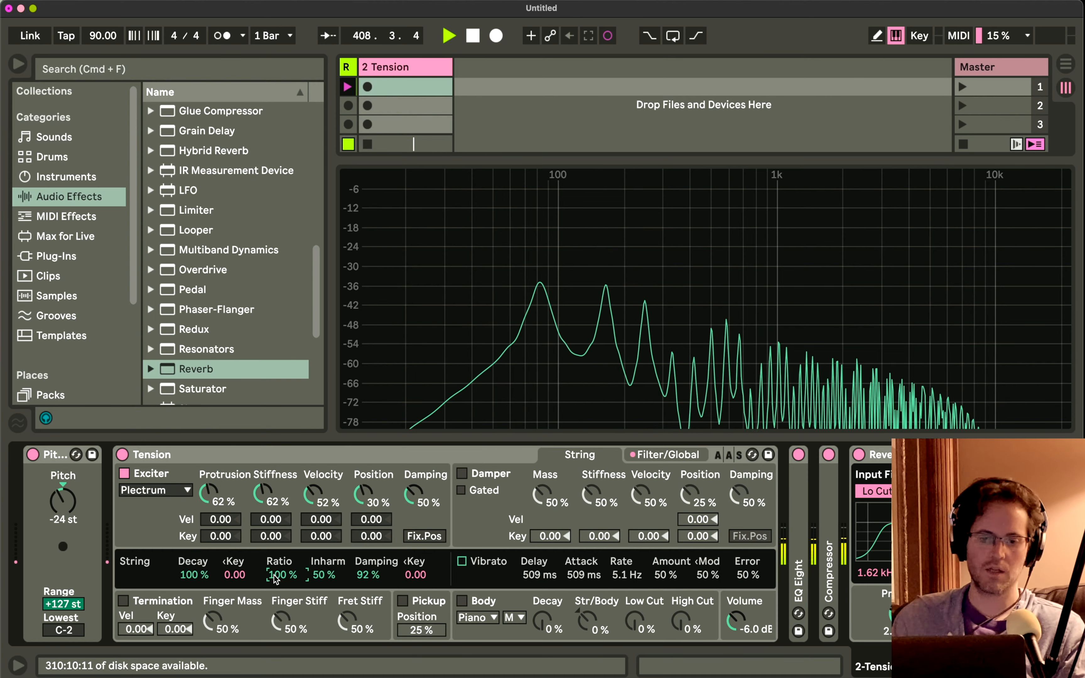
pyautogui.moveTo(274, 575); pyautogui.dragTo(274, 666)
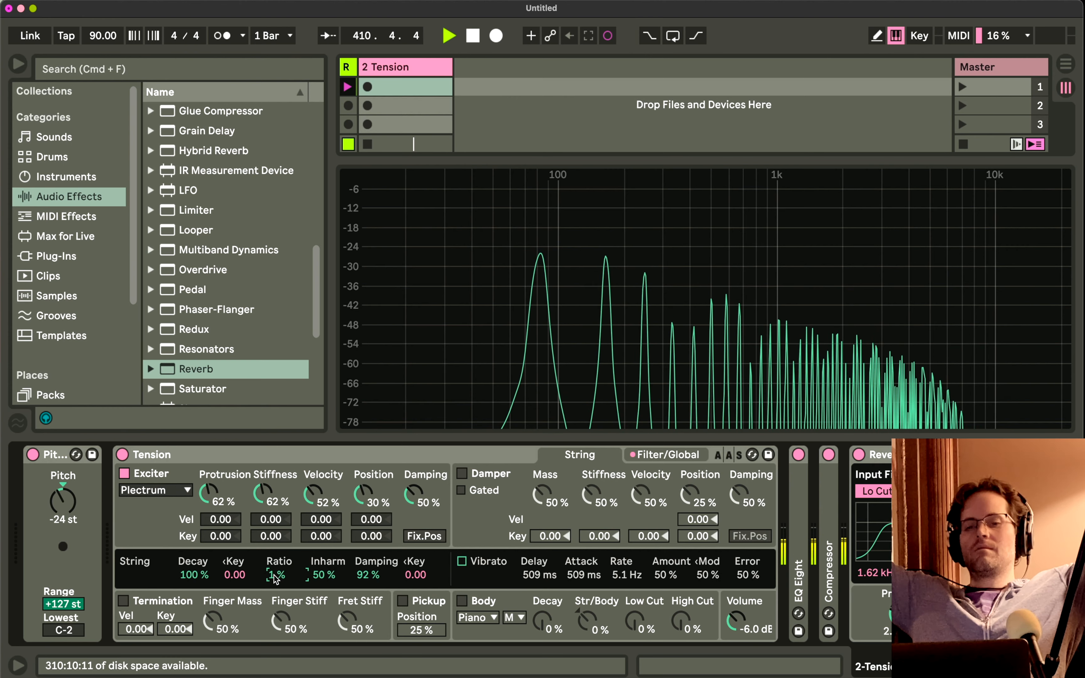
# Check the Tension track's peak level in the mixer, switching Tension off and on again to silence the ringing notes.
pyautogui.hotkey('shift', 'Tab')
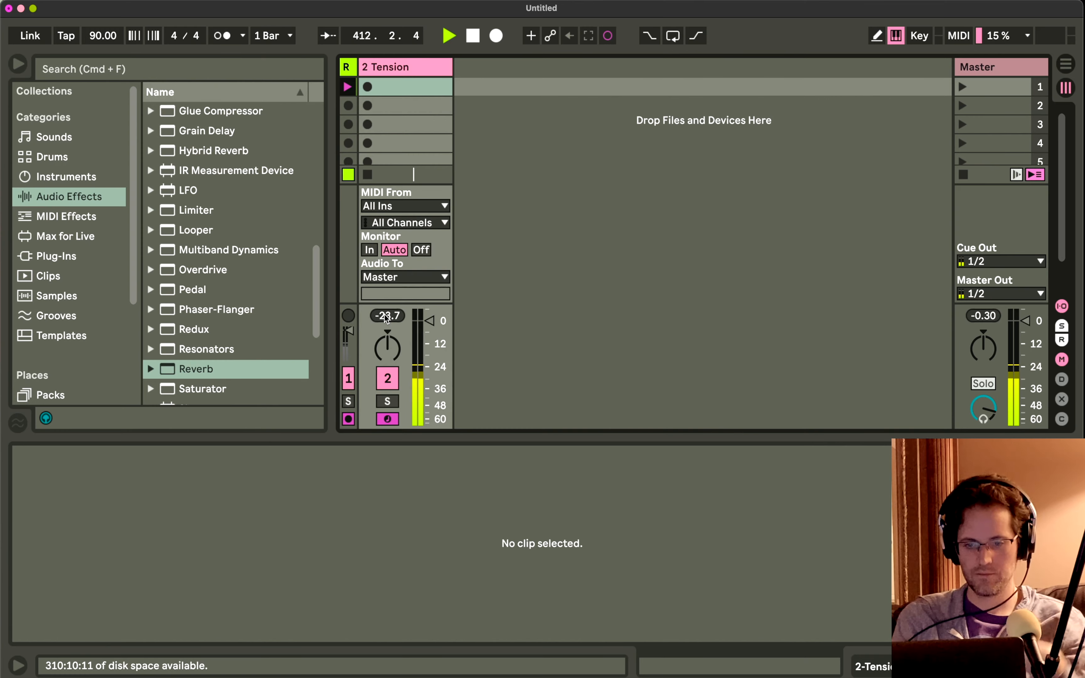
pyautogui.hotkey('shift', 'Tab')
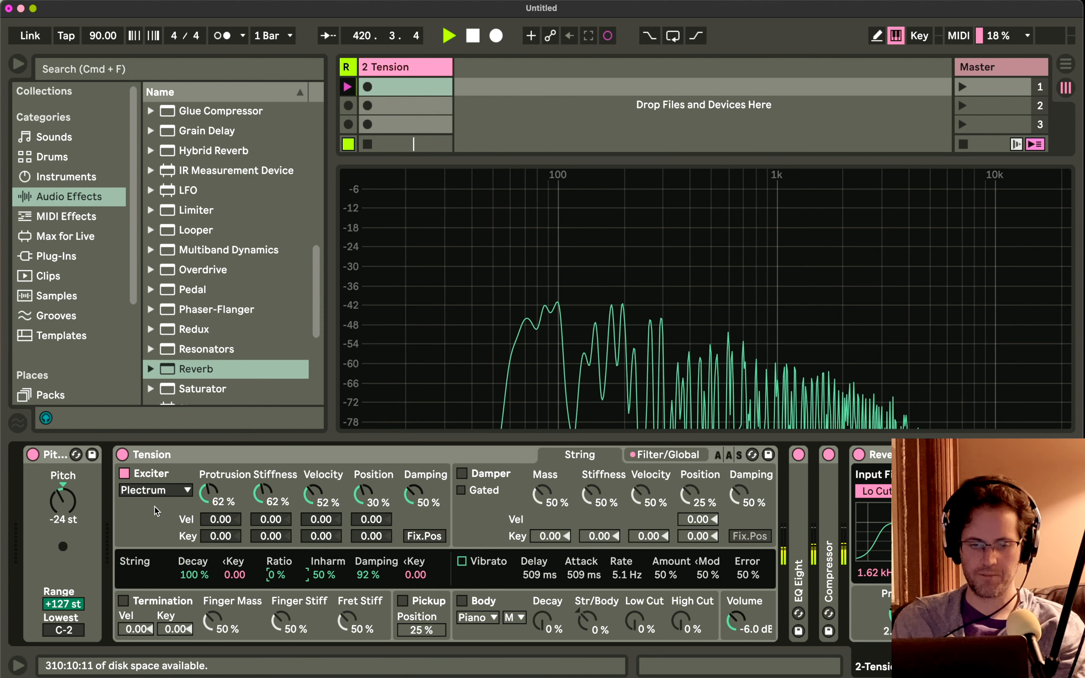
pyautogui.click(125, 455)
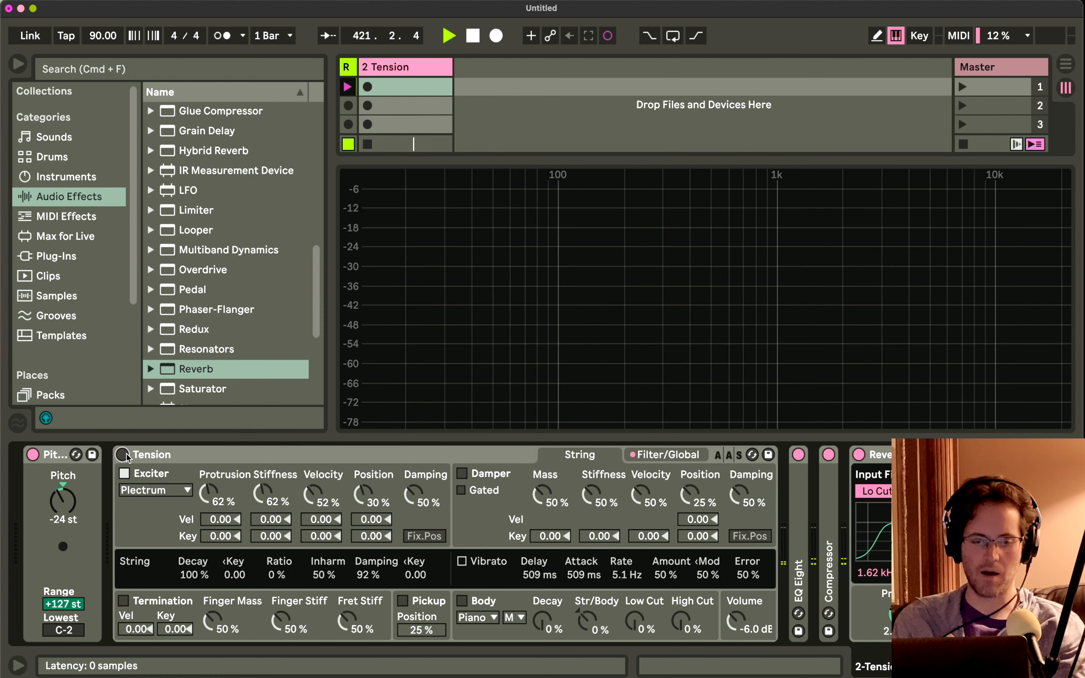
pyautogui.click(122, 455)
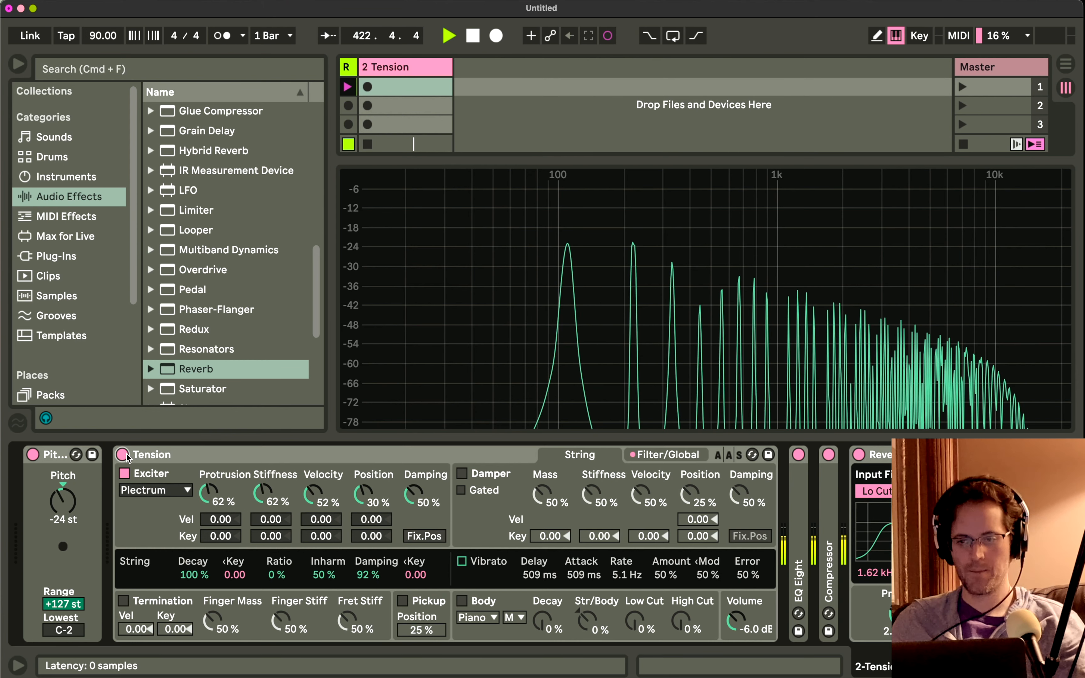
pyautogui.hotkey('shift', 'Tab')
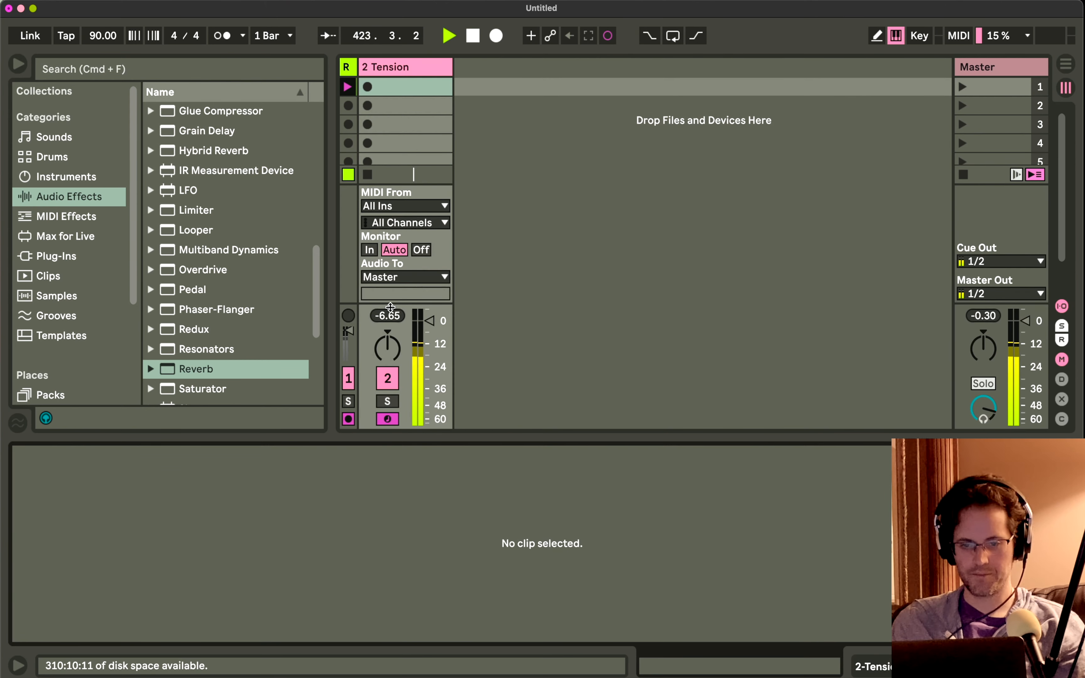
pyautogui.moveTo(390, 308); pyautogui.dragTo(390, 320)
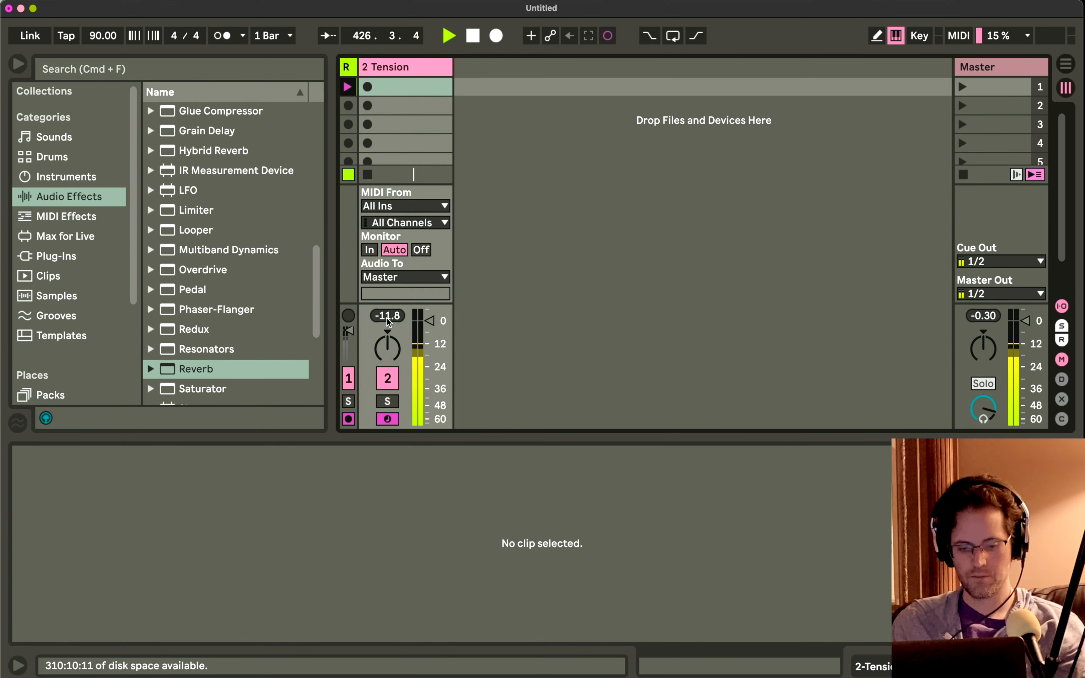
pyautogui.hotkey('shift', 'Tab')
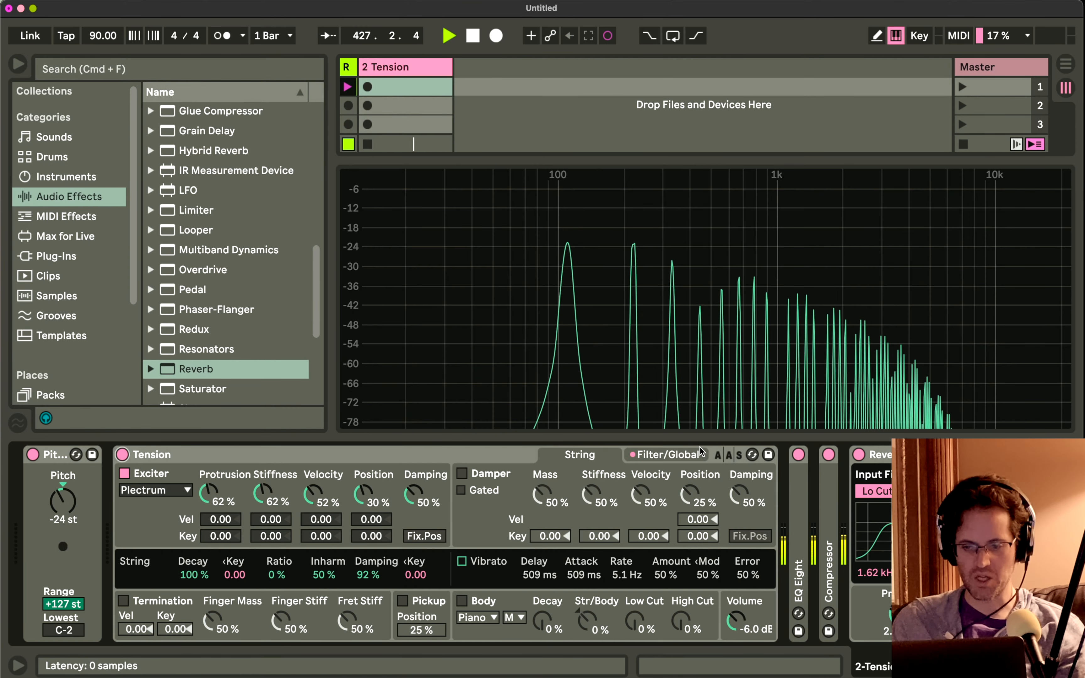
# Lower Tension's LP24 filter frequency to 10.9 kHz and raise its resonance to 20%, returning to the string settings.
pyautogui.click(668, 454)
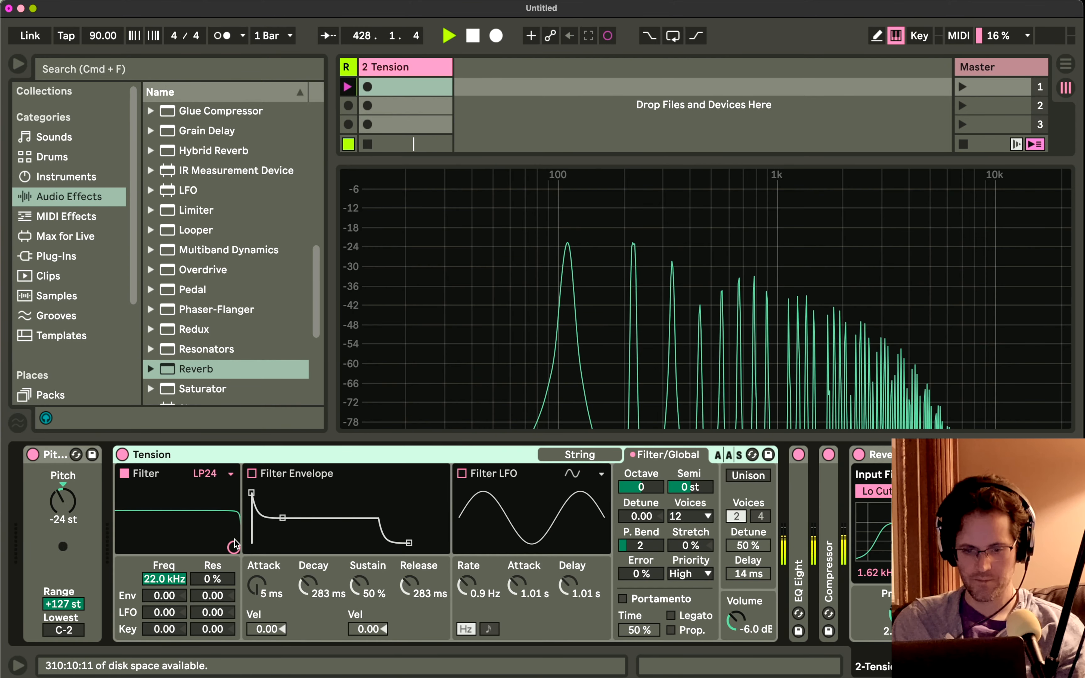
pyautogui.moveTo(234, 539)
pyautogui.mouseDown()
pyautogui.moveTo(175, 516)
pyautogui.moveTo(211, 513)
pyautogui.moveTo(140, 518)
pyautogui.moveTo(208, 520)
pyautogui.moveTo(149, 531)
pyautogui.moveTo(221, 522)
pyautogui.moveTo(211, 525)
pyautogui.moveTo(221, 524)
pyautogui.moveTo(220, 538)
pyautogui.mouseUp()
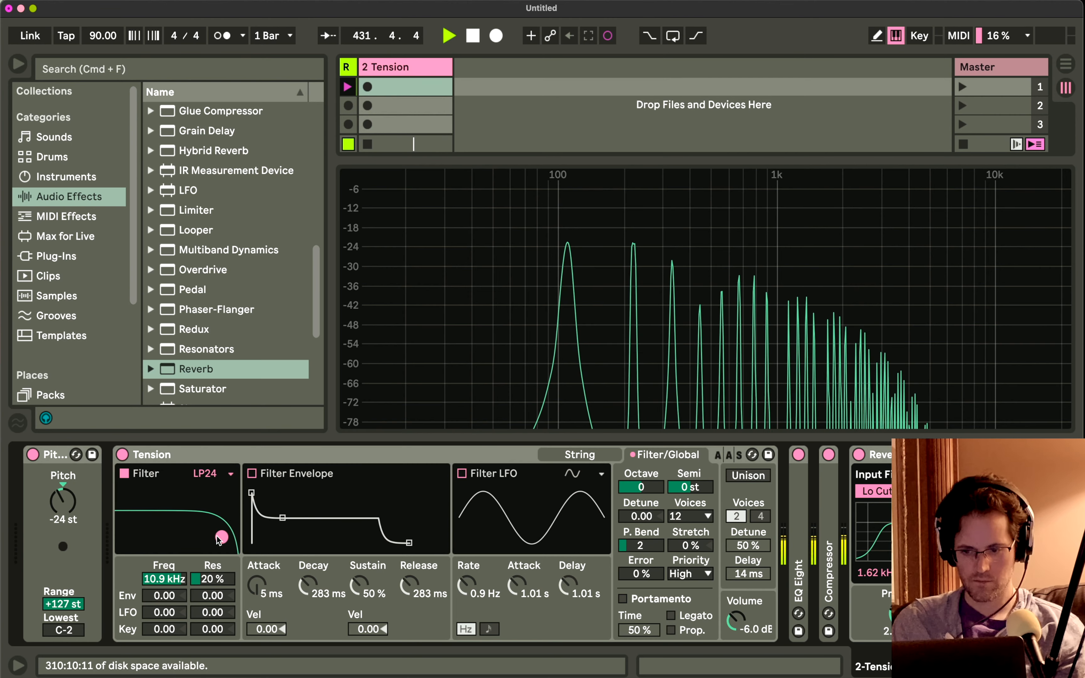
pyautogui.click(567, 455)
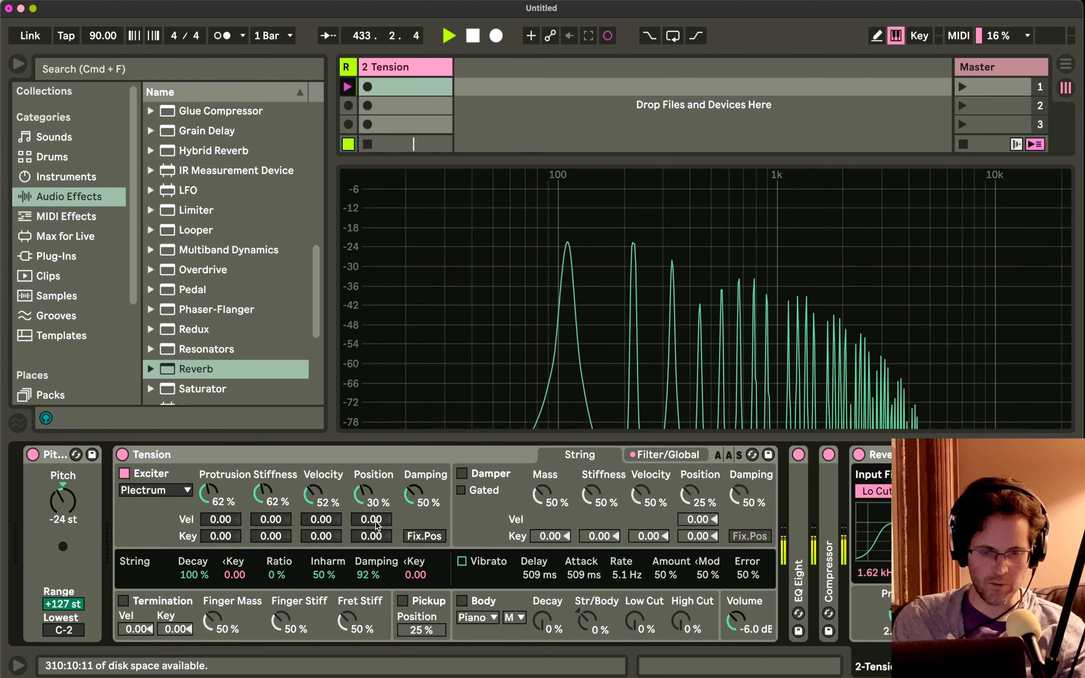
pyautogui.click(367, 149)
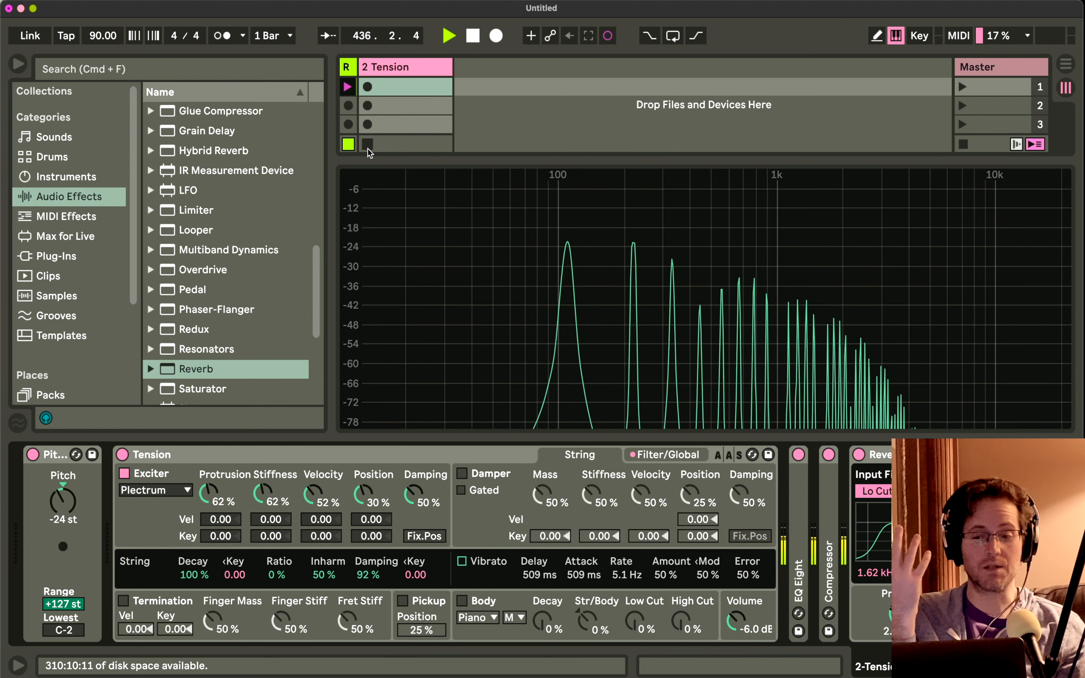
pyautogui.moveTo(639, 251)
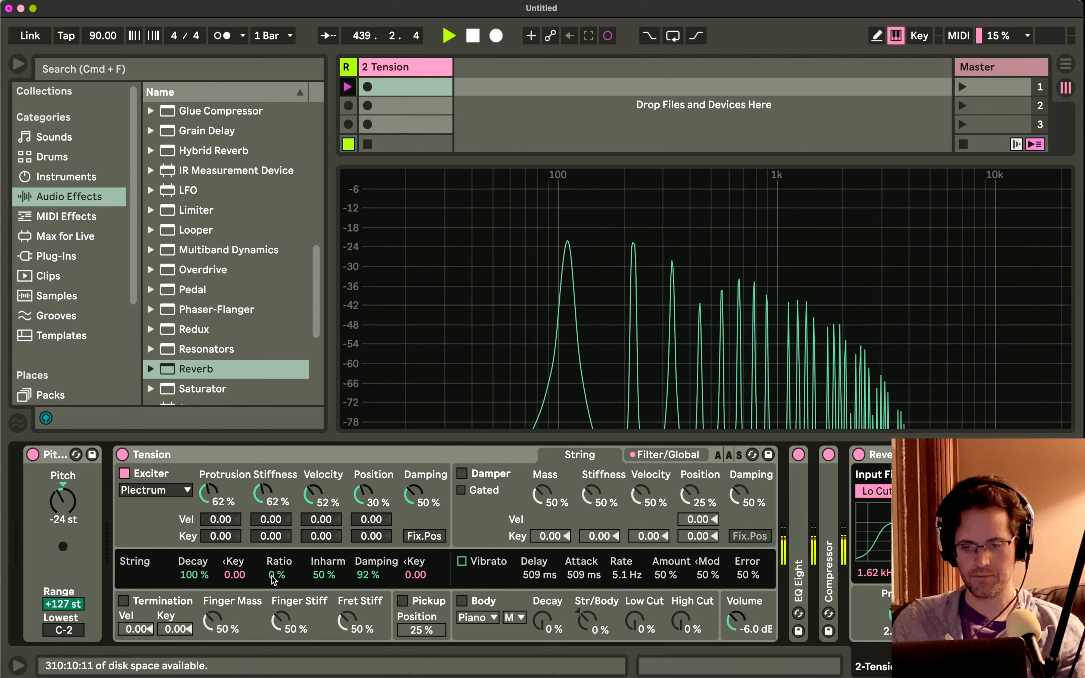
# Switch Tension off and on again to silence the ringing, and try the Hammer exciter.
pyautogui.click(122, 455)
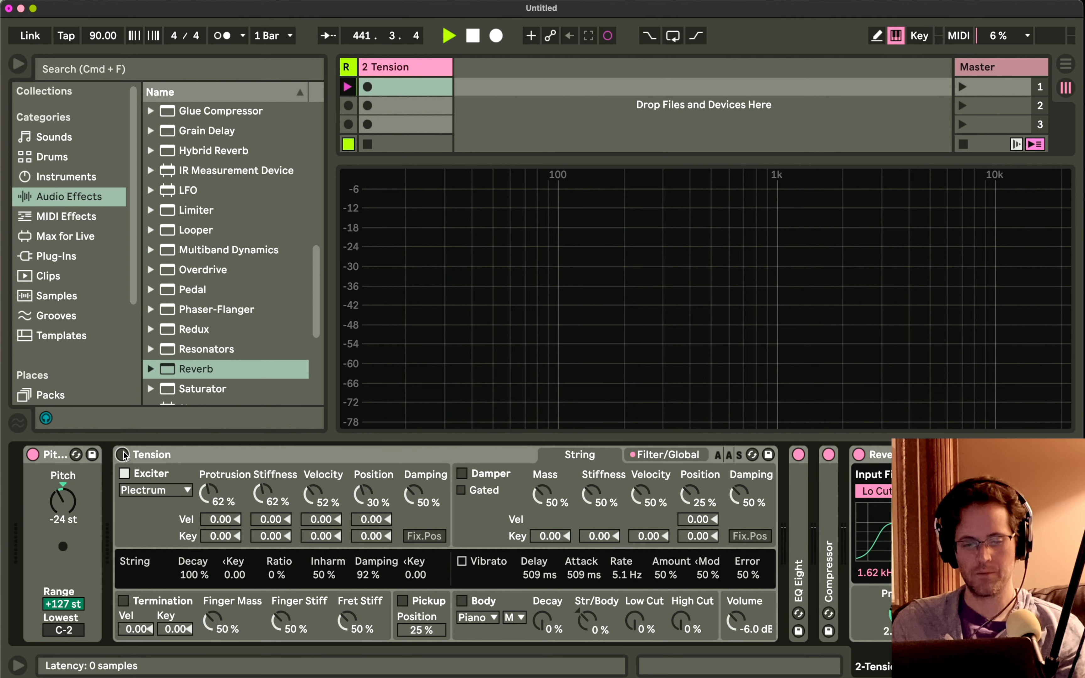
pyautogui.click(123, 454)
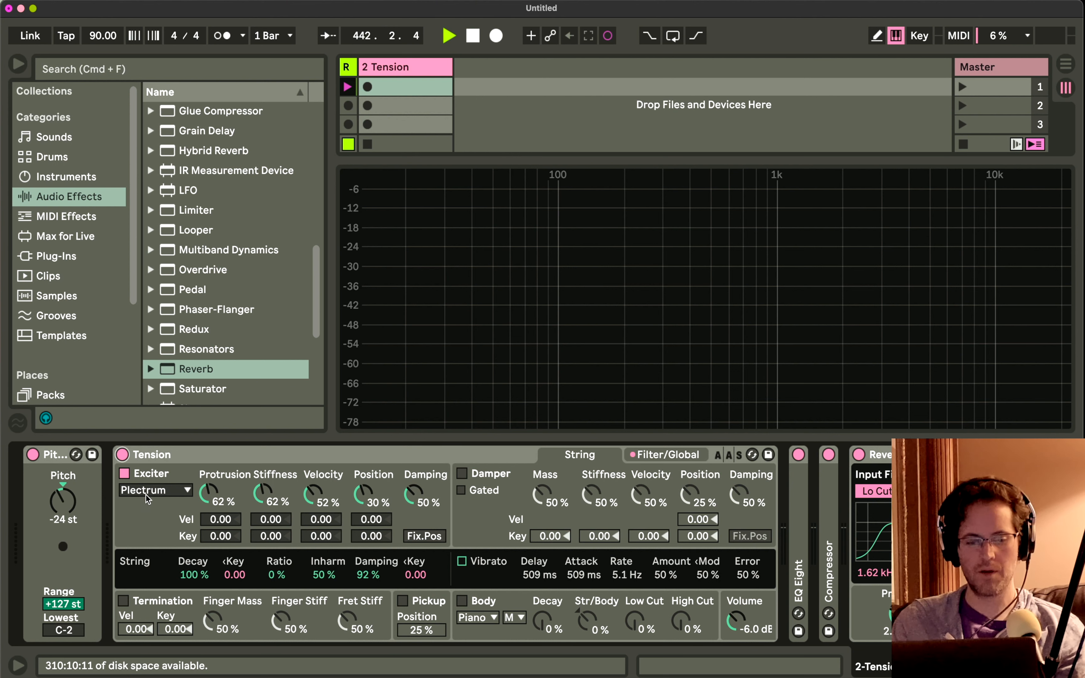
pyautogui.click(146, 499)
pyautogui.click(146, 521)
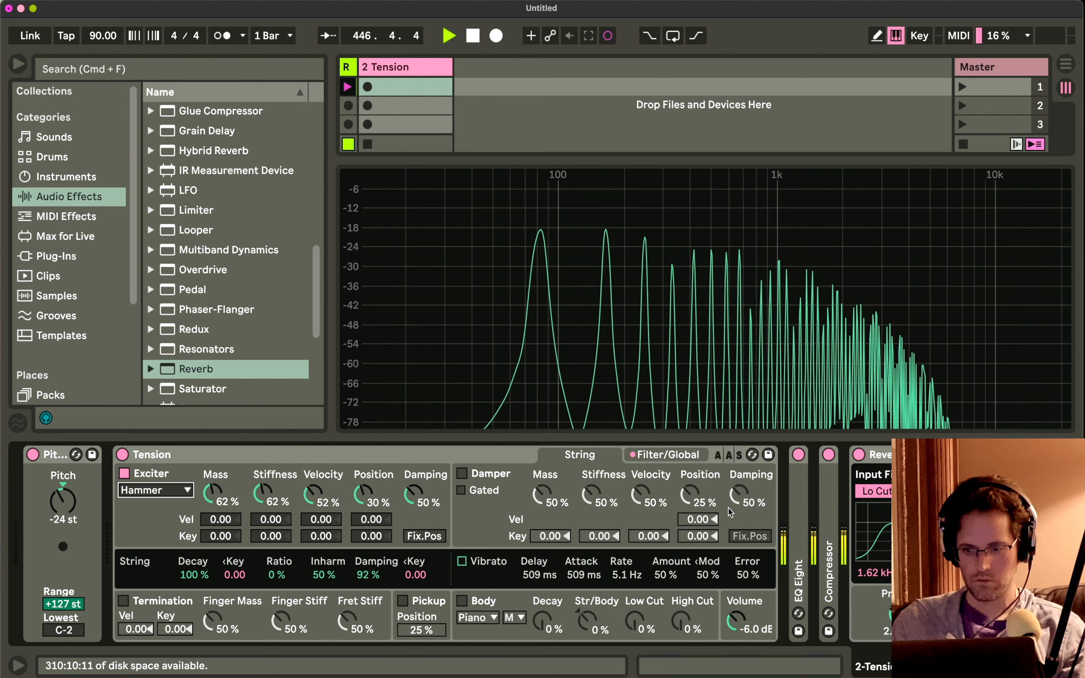
# Enable Tension's Filter LFO and set the filter to 434 Hz with 38% resonance.
pyautogui.click(690, 459)
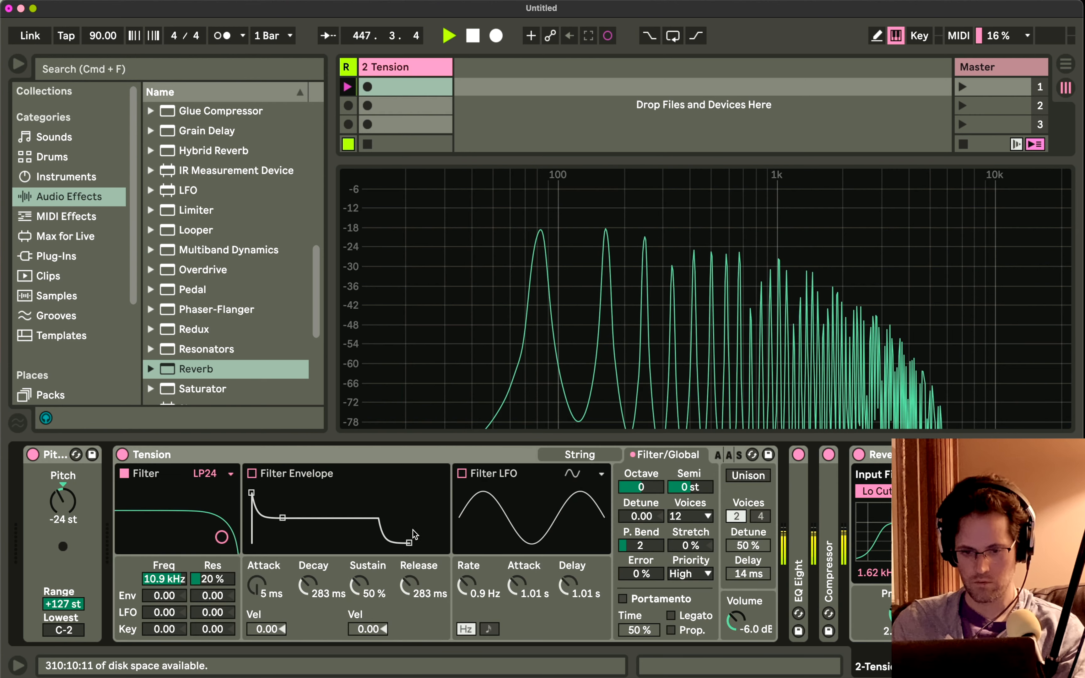
pyautogui.click(462, 474)
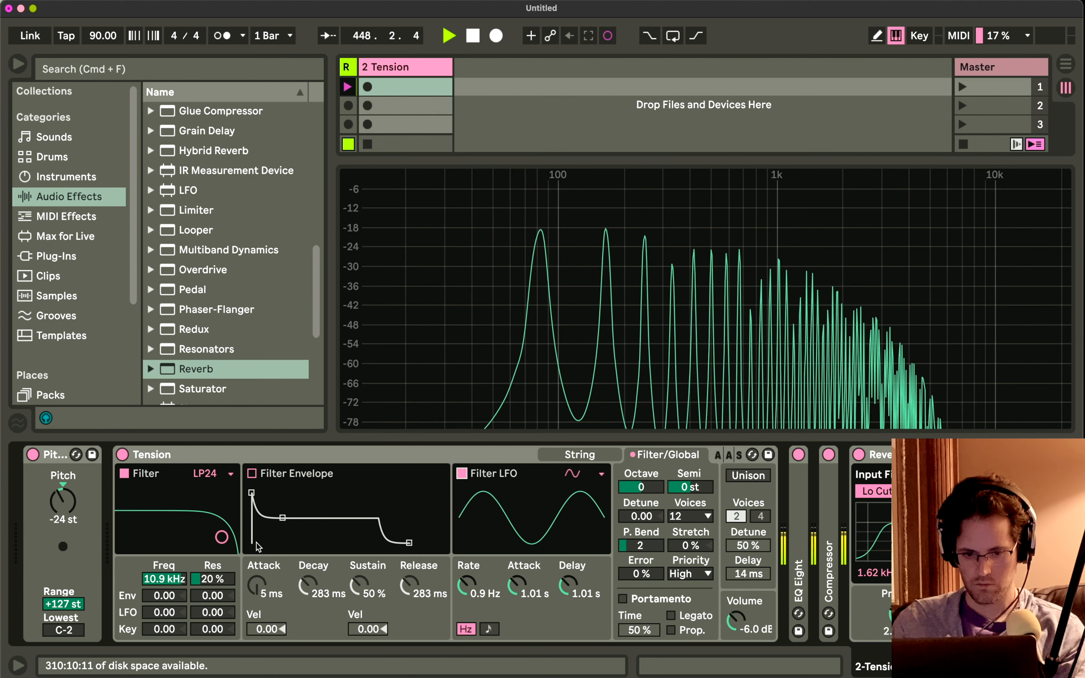
pyautogui.moveTo(221, 537); pyautogui.dragTo(167, 529)
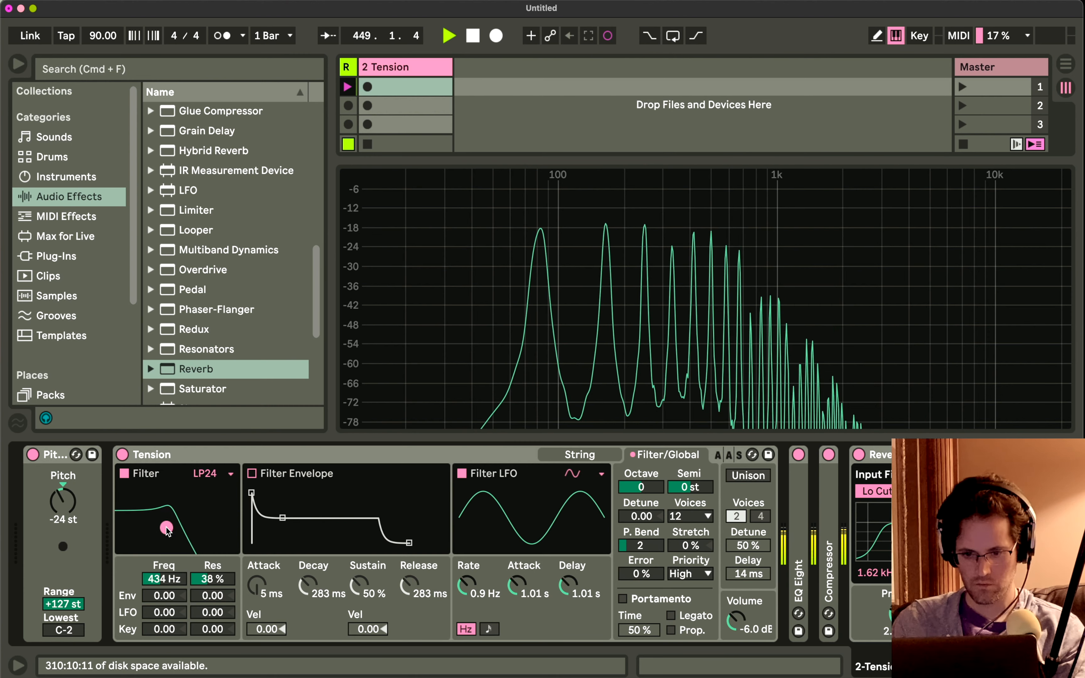
# Set the LFO modulation of the filter frequency to 1.28, and the LFO's Rate to 5.6 Hz, Attack to 401 ms and Delay to 605 ms.
pyautogui.moveTo(466, 582); pyautogui.dragTo(466, 574)
pyautogui.moveTo(165, 612); pyautogui.dragTo(164, 559)
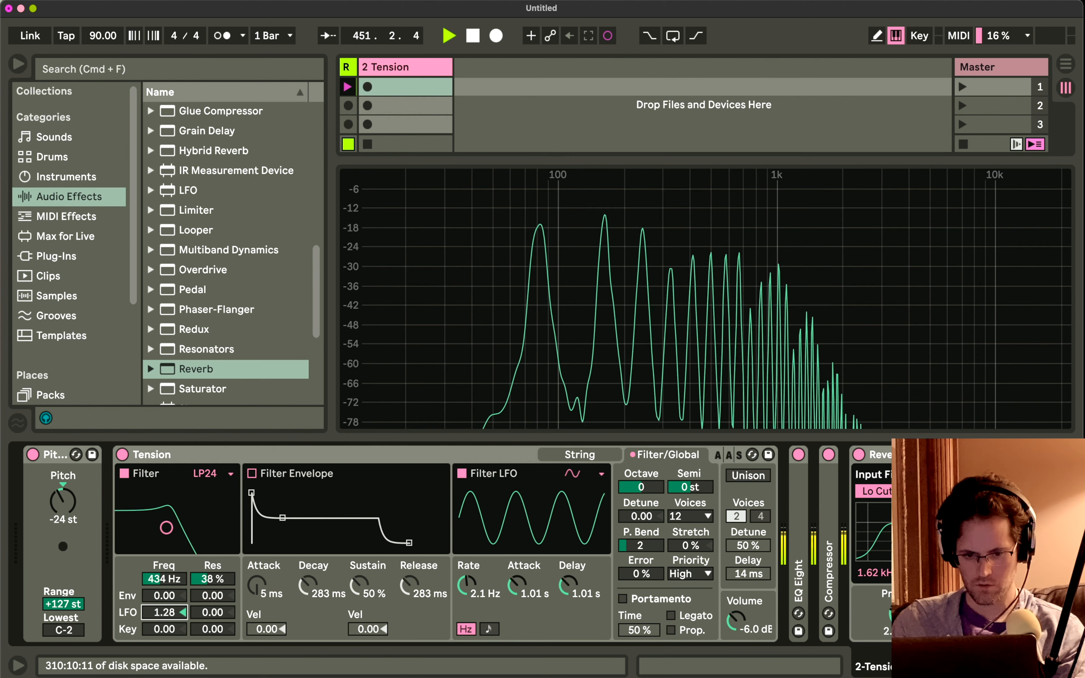
pyautogui.moveTo(466, 583); pyautogui.dragTo(511, 600)
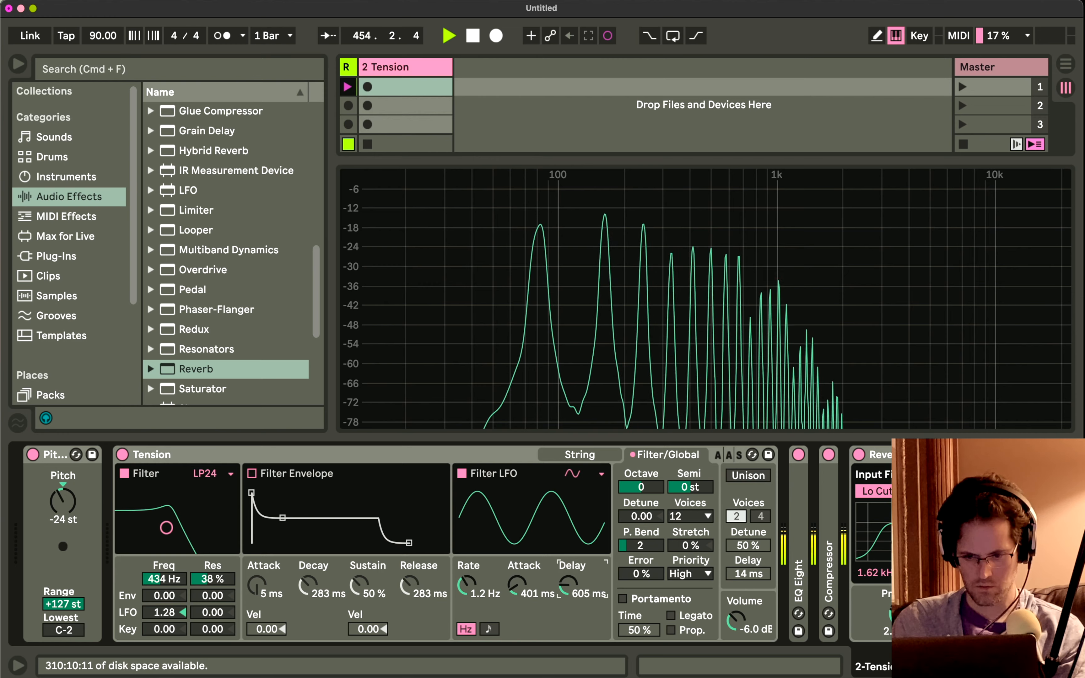
pyautogui.moveTo(467, 585); pyautogui.dragTo(467, 541)
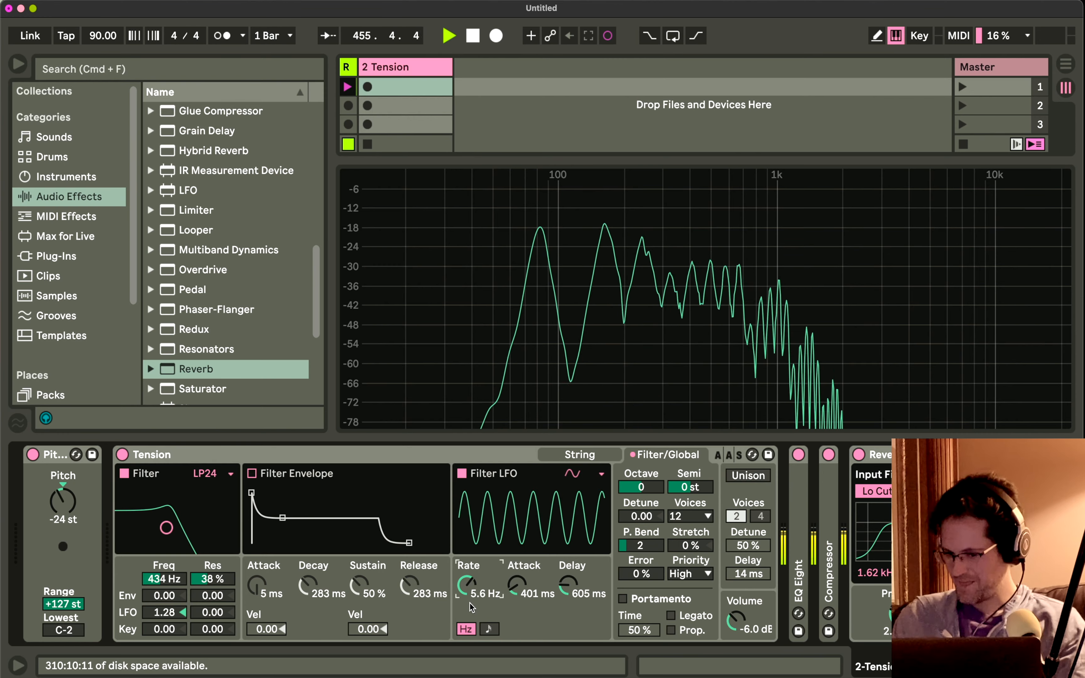
# Set the filter frequency to 266 Hz after trying 1.9 kHz, and raise the Filter LFO's Rate to 11 Hz.
pyautogui.moveTo(164, 579); pyautogui.dragTo(164, 540)
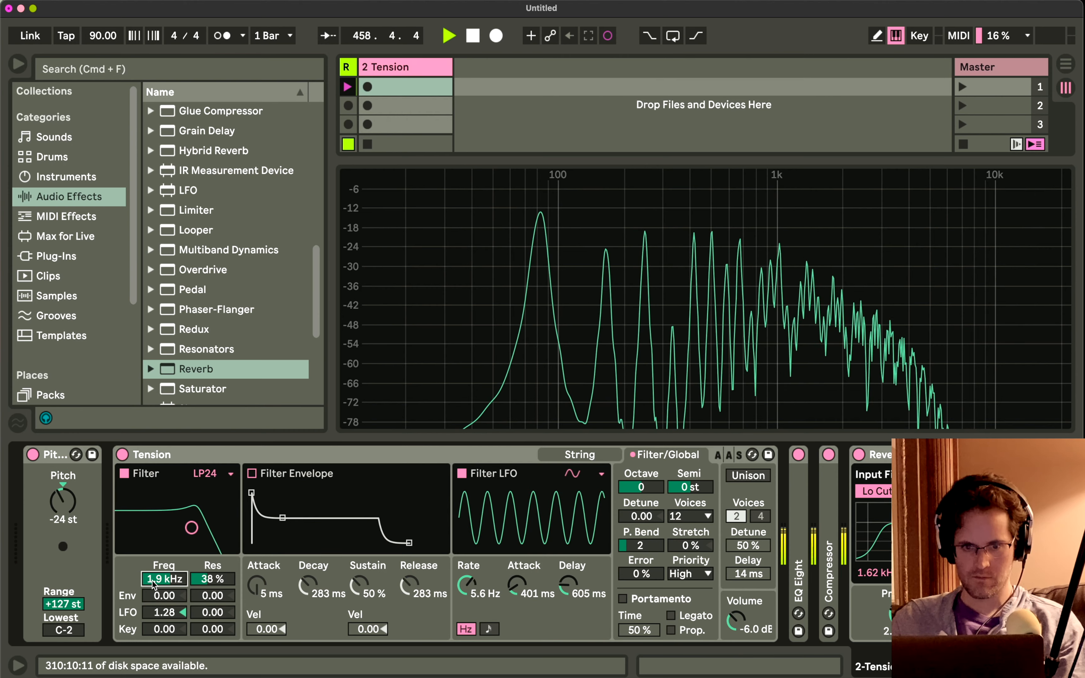
pyautogui.moveTo(164, 540); pyautogui.dragTo(165, 587)
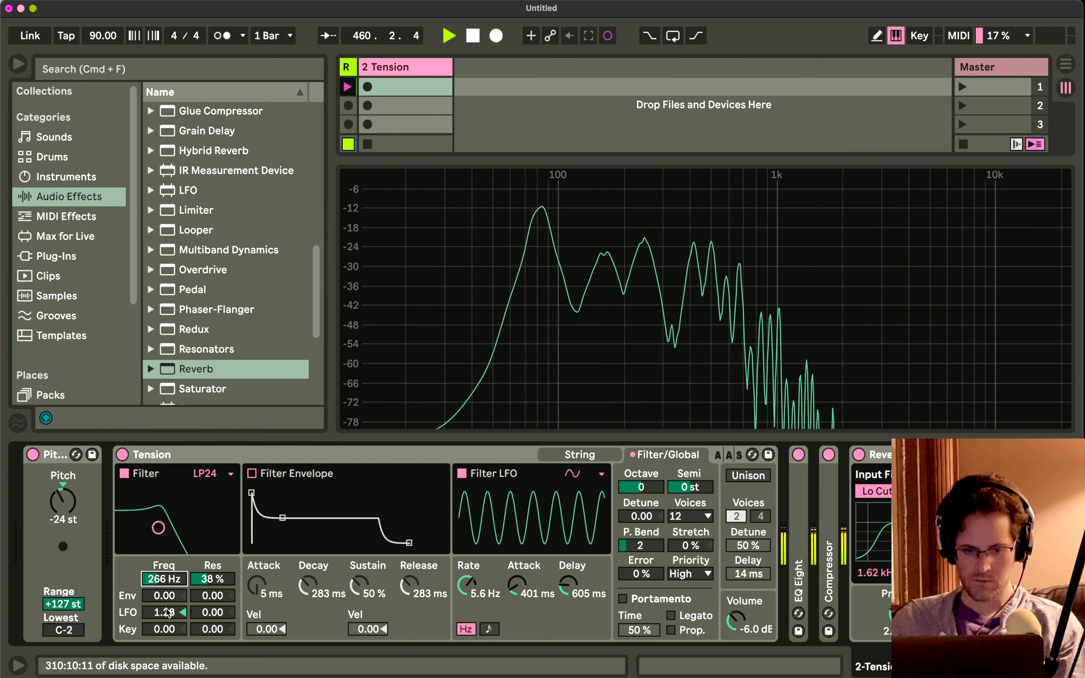
pyautogui.click(169, 597)
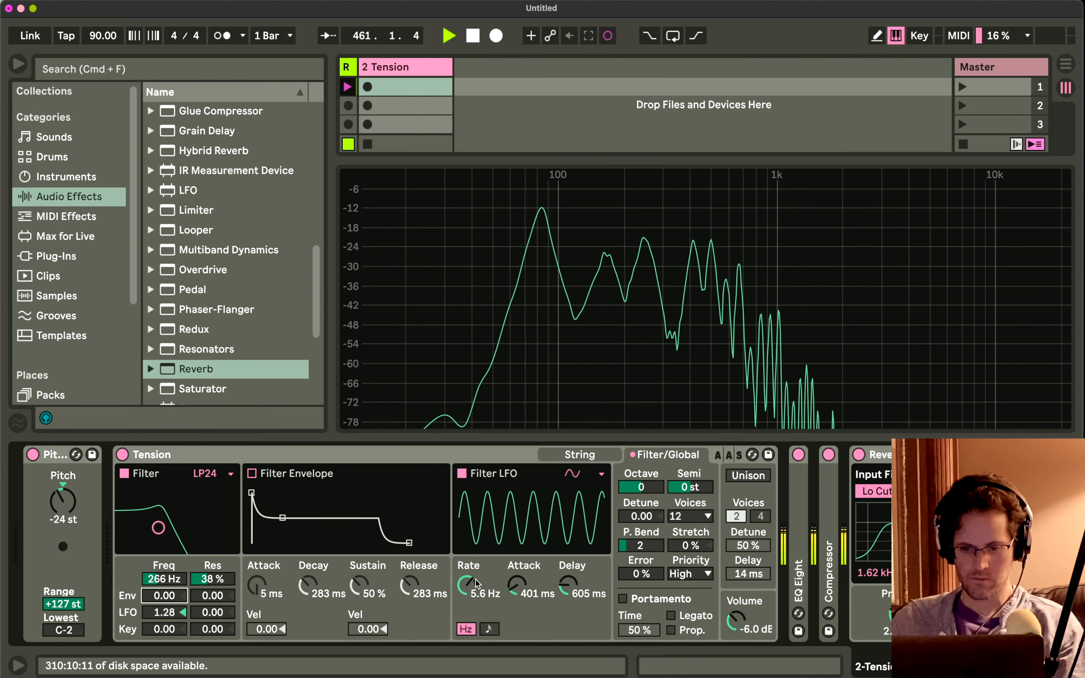
pyautogui.moveTo(466, 585); pyautogui.dragTo(466, 566)
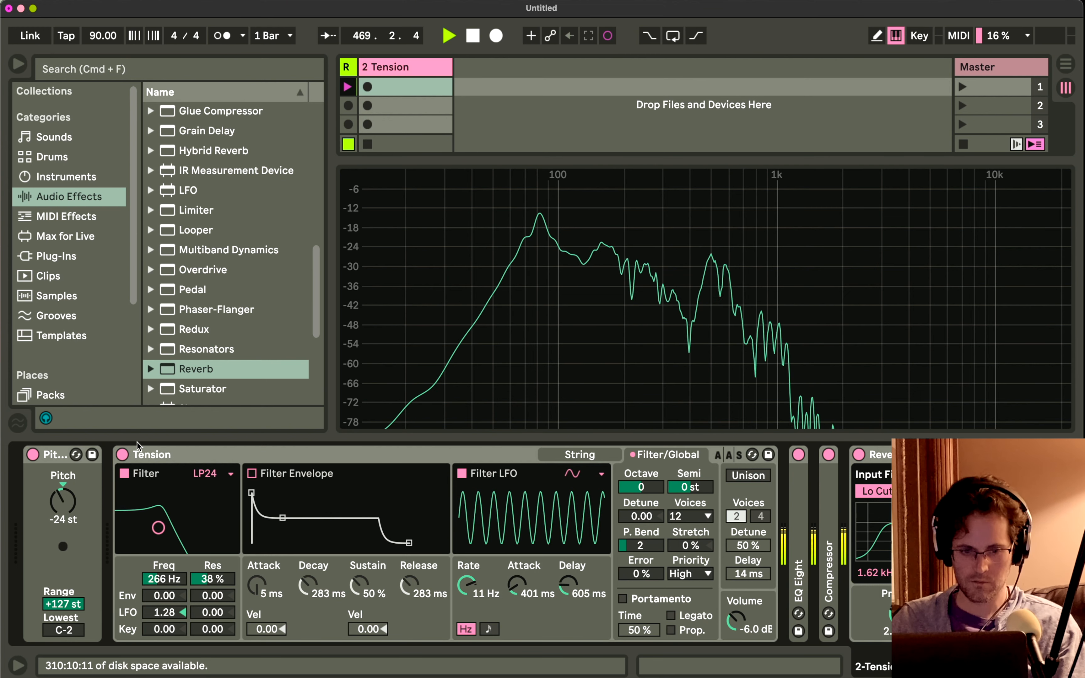
# Silence the notes by switching Tension off and on, and turn off its filter before returning to the string settings.
pyautogui.click(122, 454)
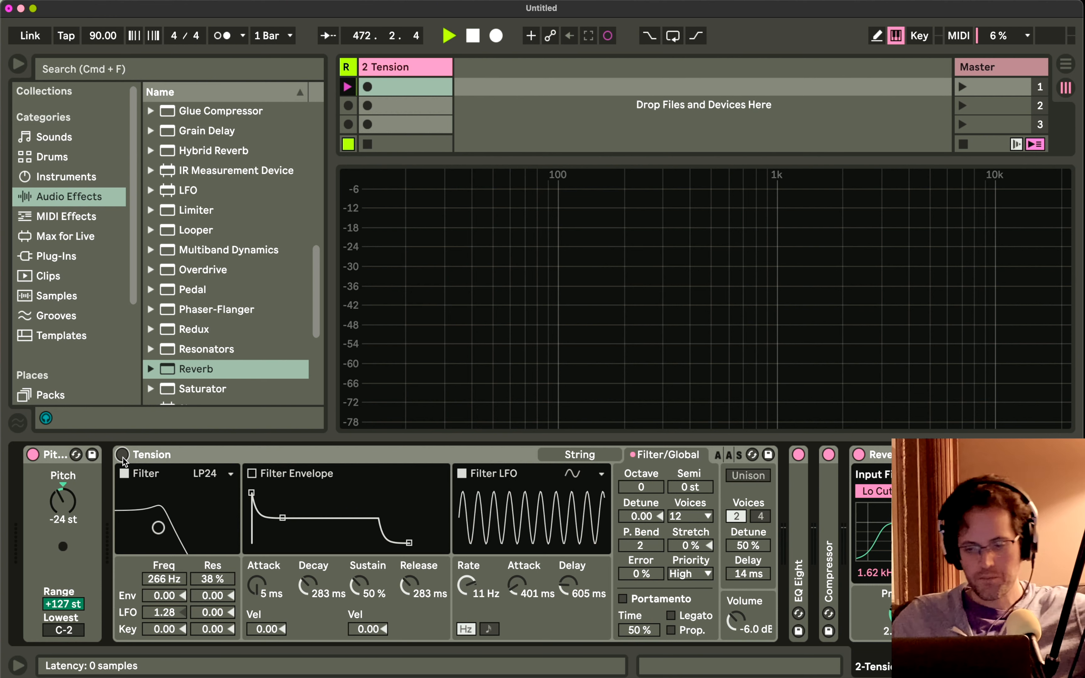
pyautogui.click(555, 451)
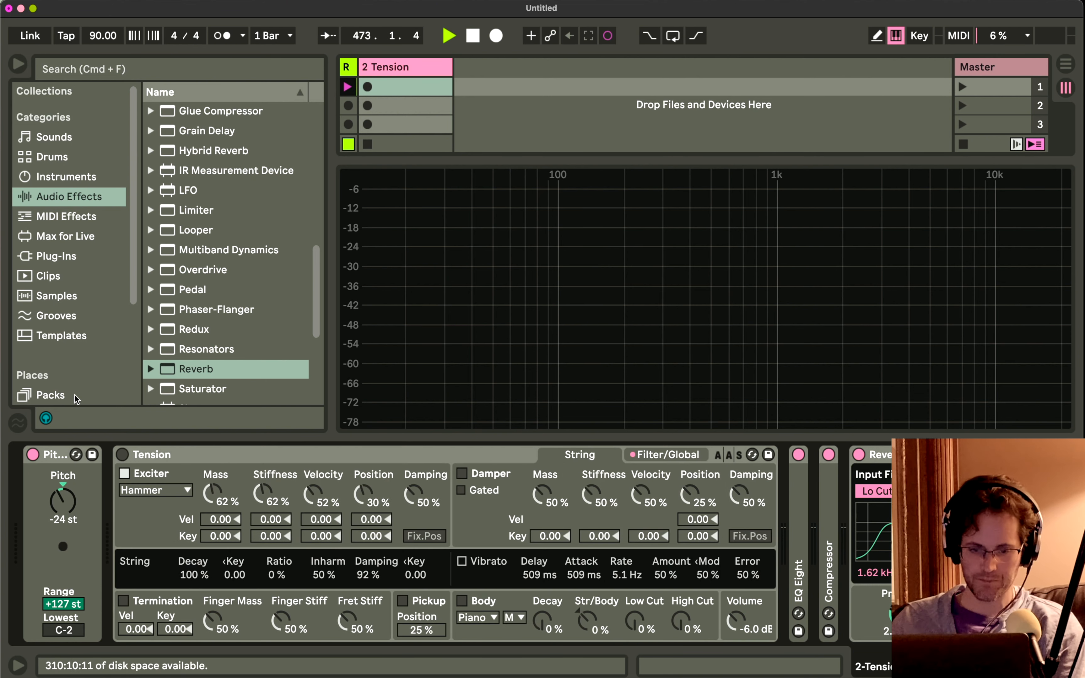
pyautogui.click(122, 456)
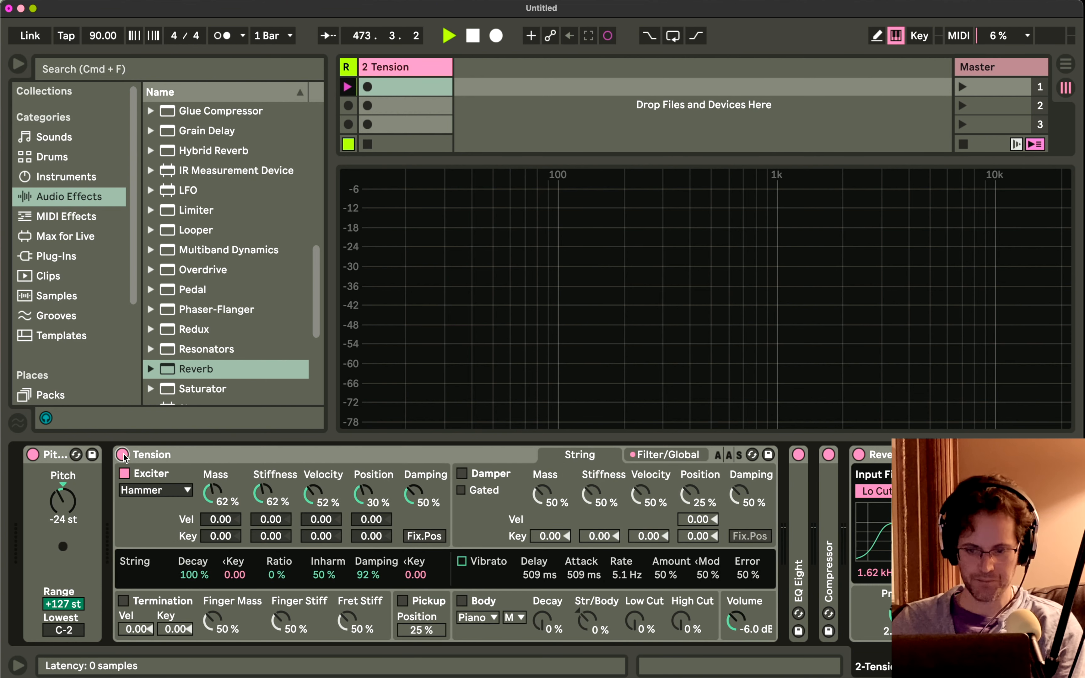
pyautogui.click(677, 456)
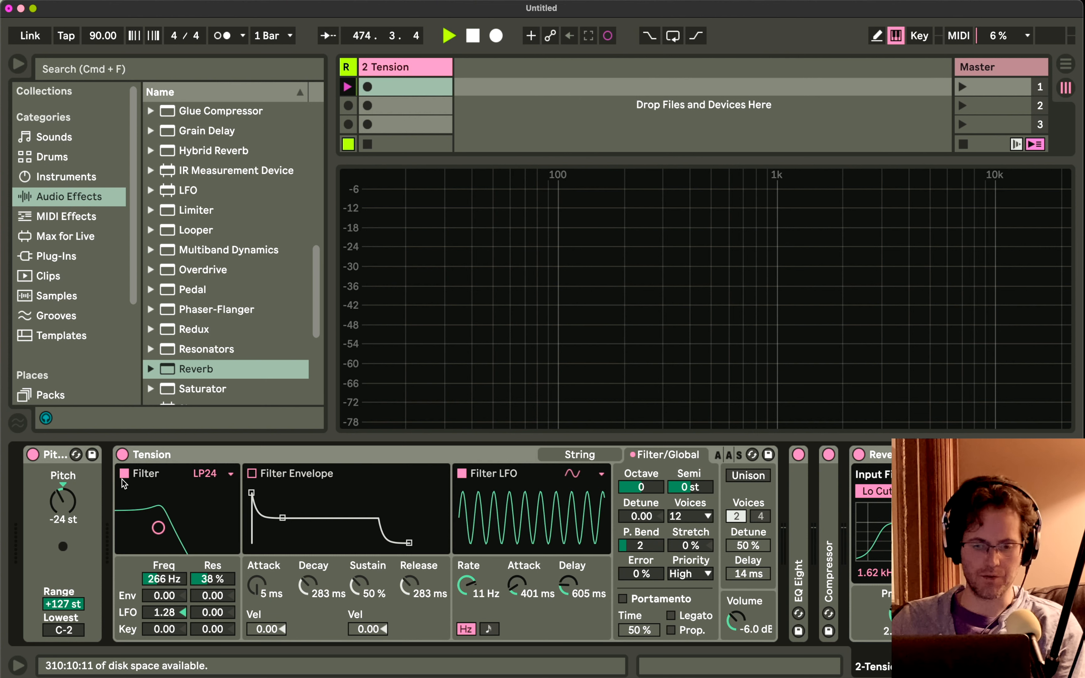
pyautogui.click(124, 474)
pyautogui.click(601, 455)
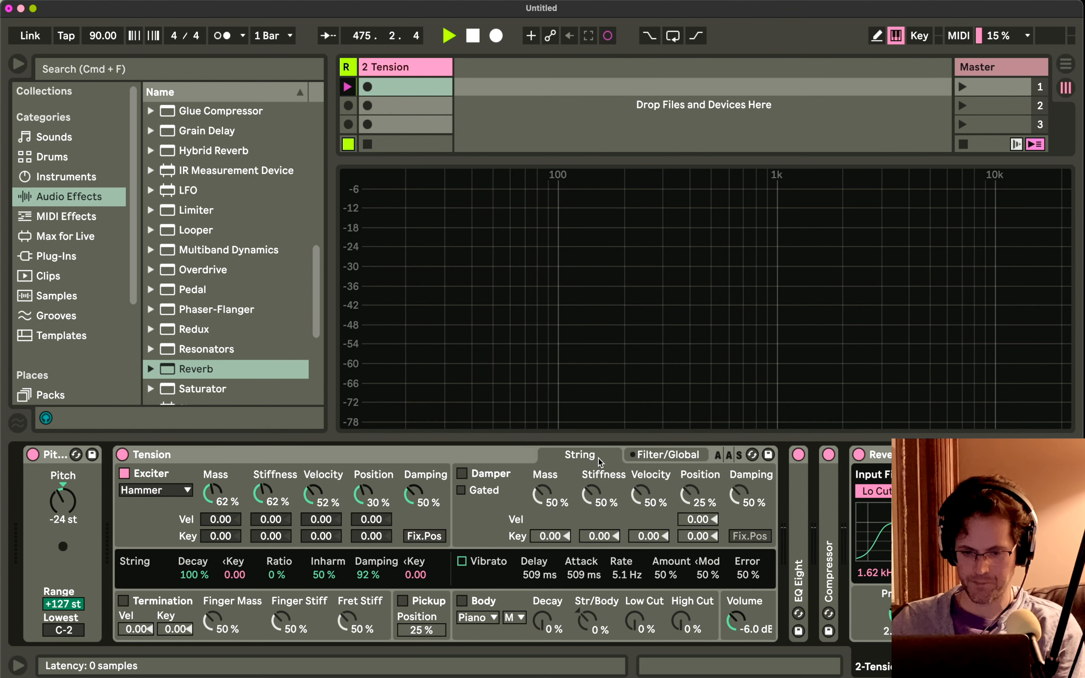
# Change the exciter to Plectrum and set the string's Ratio to 5%, restarting Tension once to silence the notes.
pyautogui.click(181, 494)
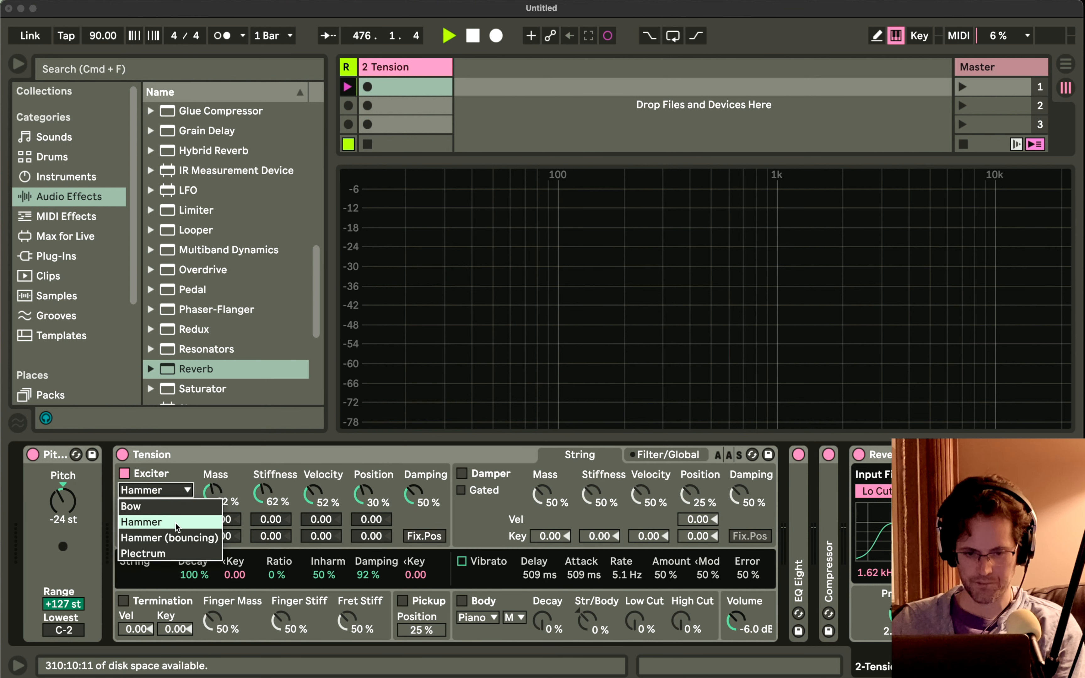
pyautogui.click(170, 554)
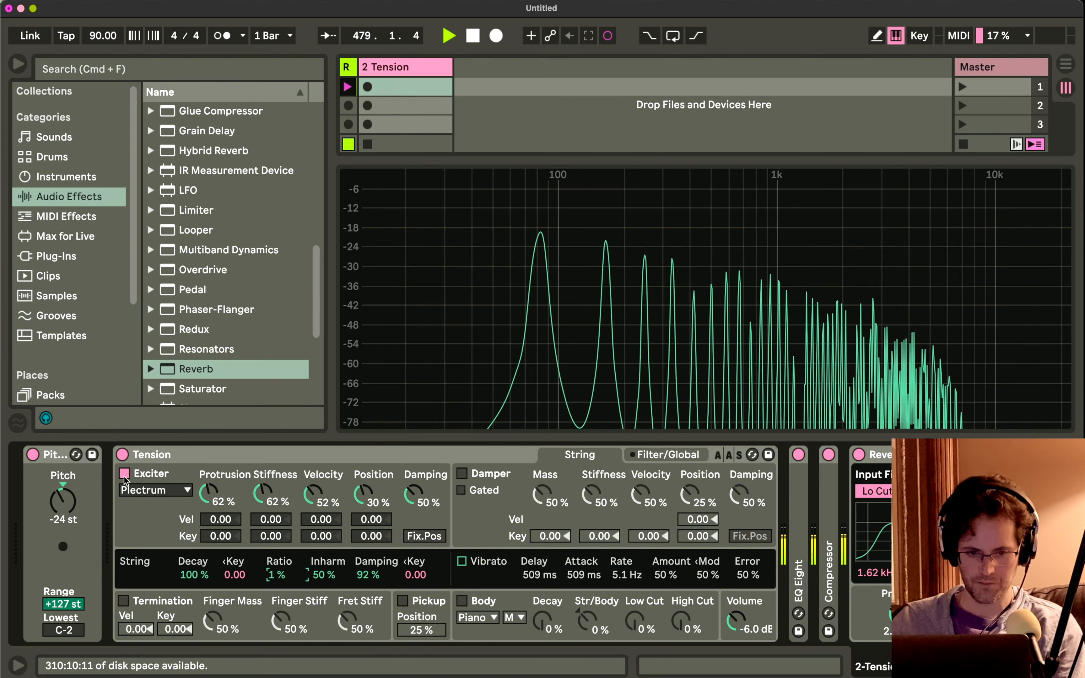
pyautogui.click(122, 454)
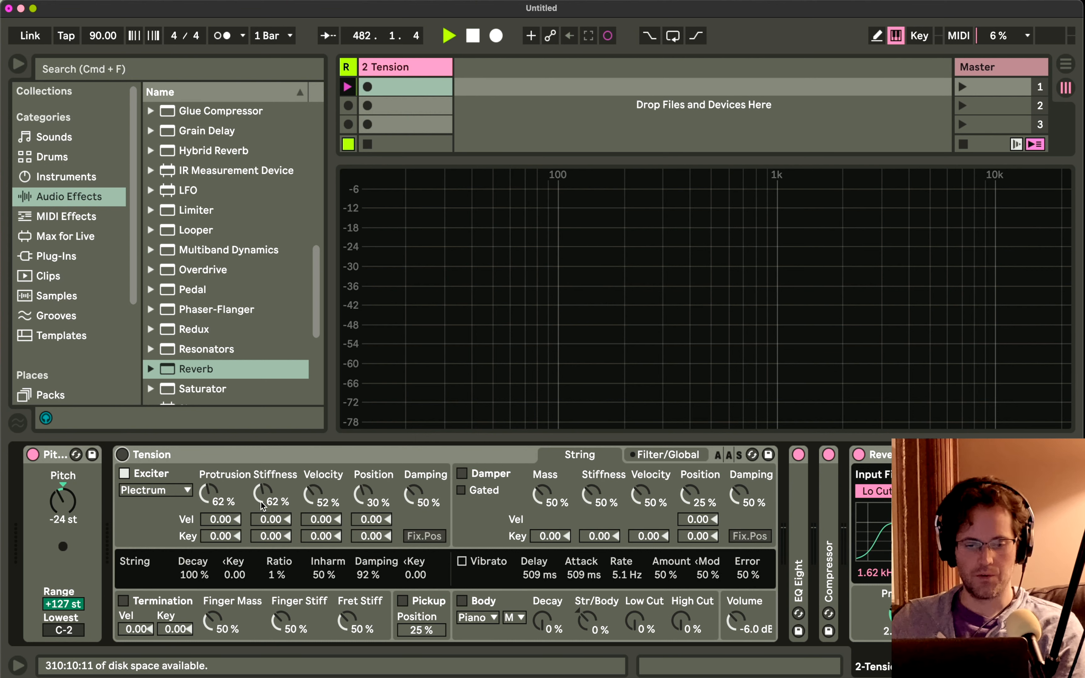
pyautogui.click(122, 455)
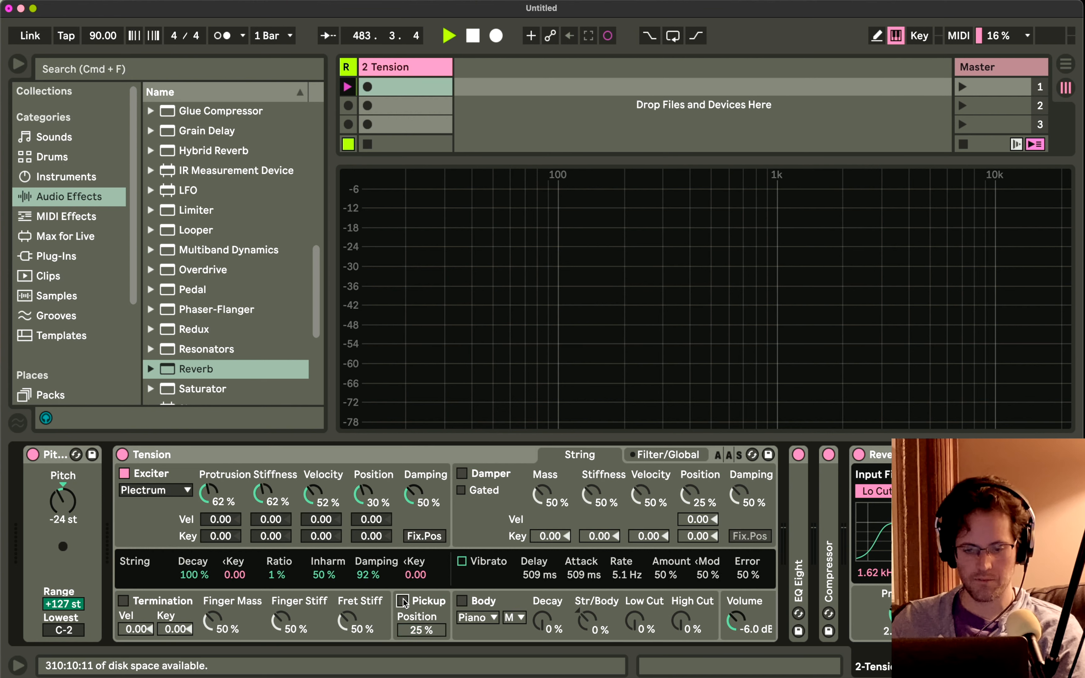
pyautogui.click(272, 576)
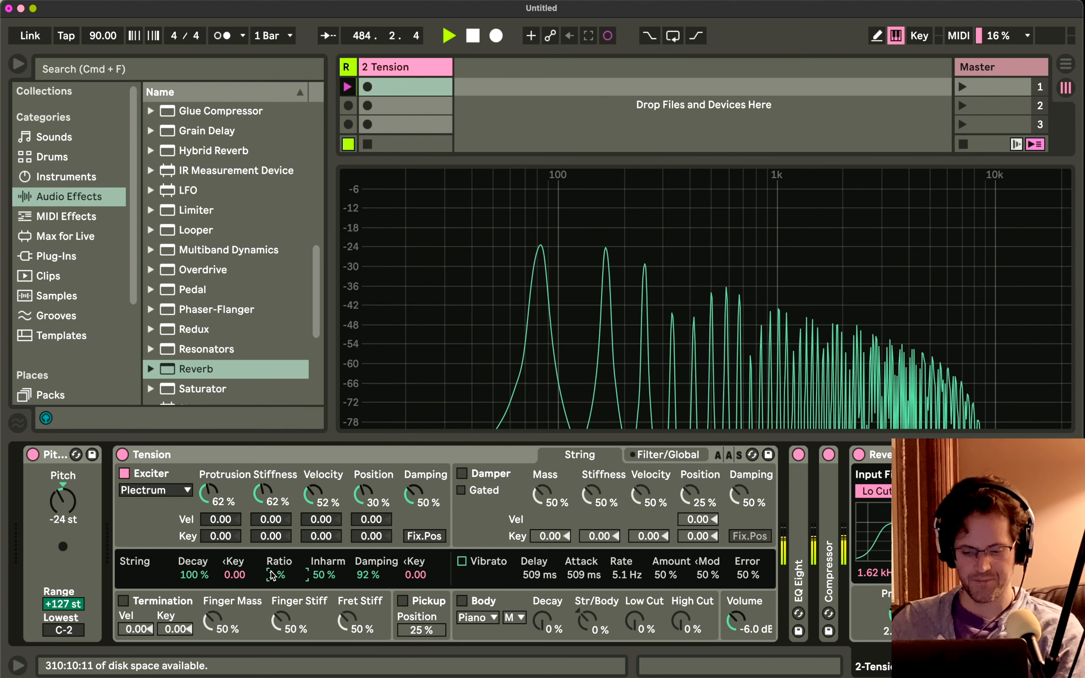
# Enable Tension's Pickup at a 12% position and its Piano Body with a Decay of 55%.
pyautogui.click(402, 601)
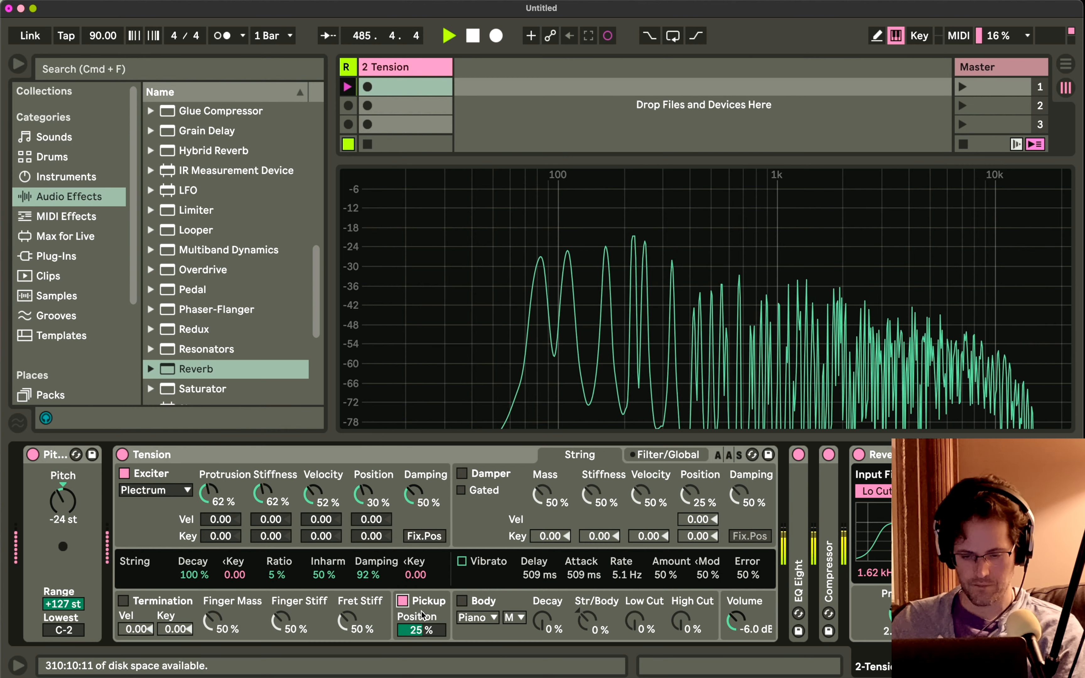
pyautogui.moveTo(421, 612); pyautogui.dragTo(421, 630)
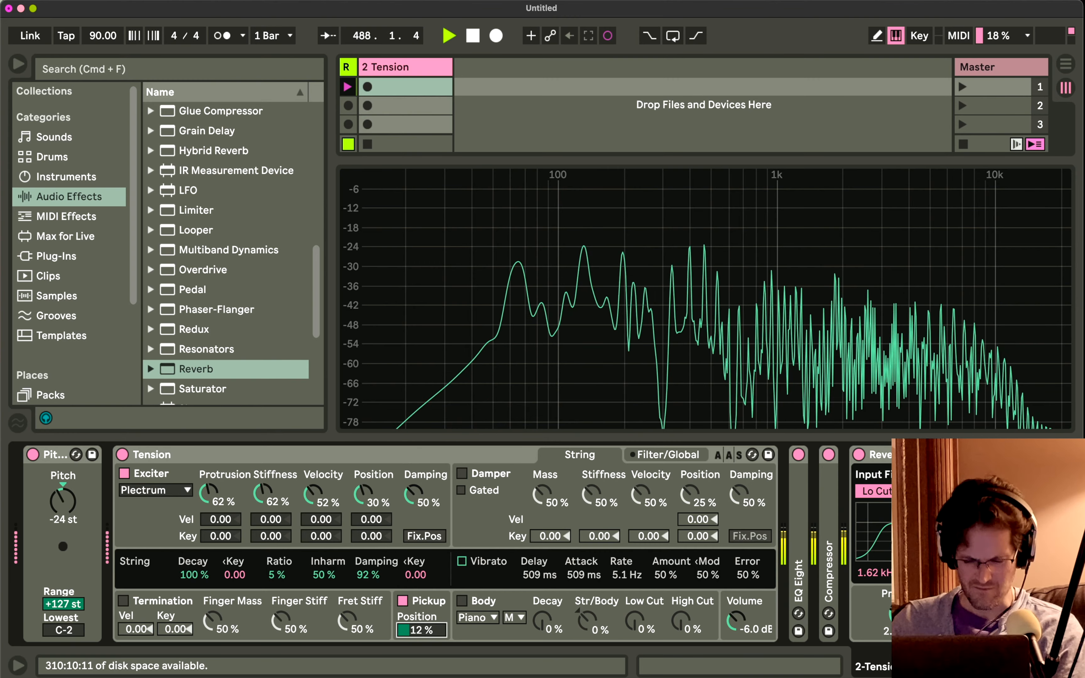
pyautogui.click(463, 602)
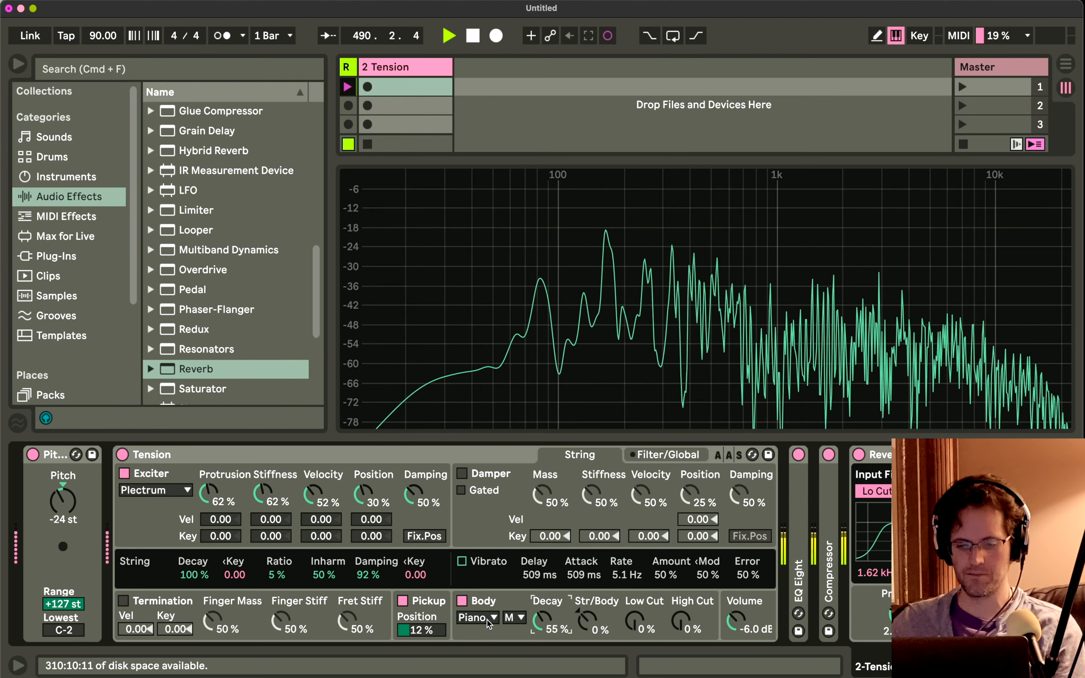
# Unfold EQ Eight, enable band 8 as a high cut at 10.2 kHz, and fold the device again.
pyautogui.hscroll(10, 486, 620)
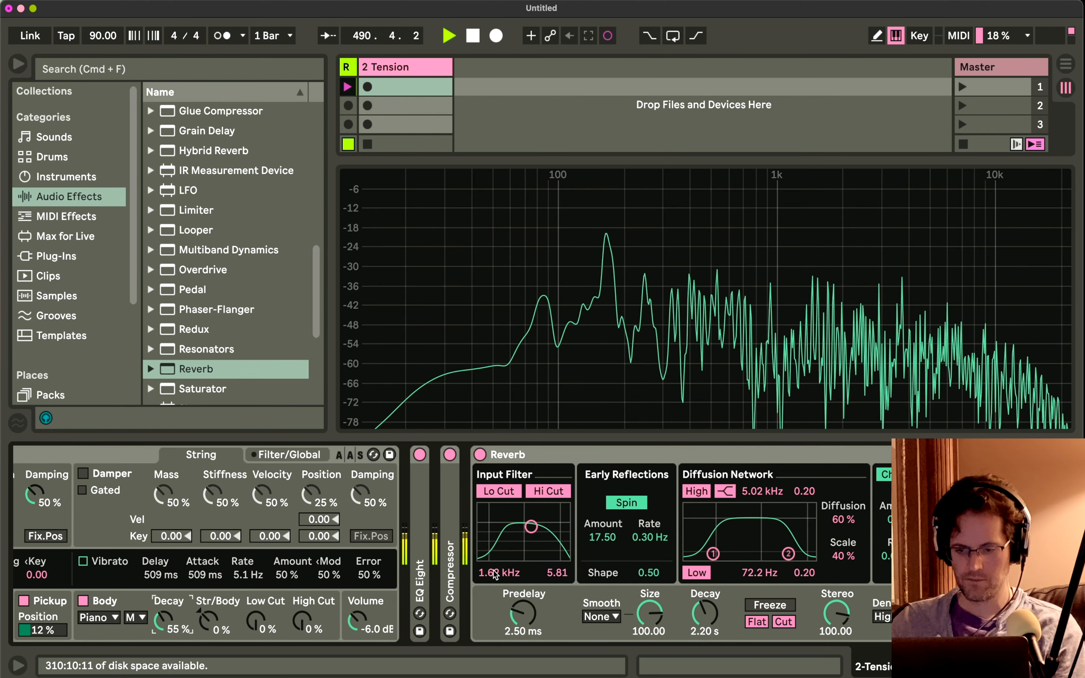
pyautogui.doubleClick(418, 509)
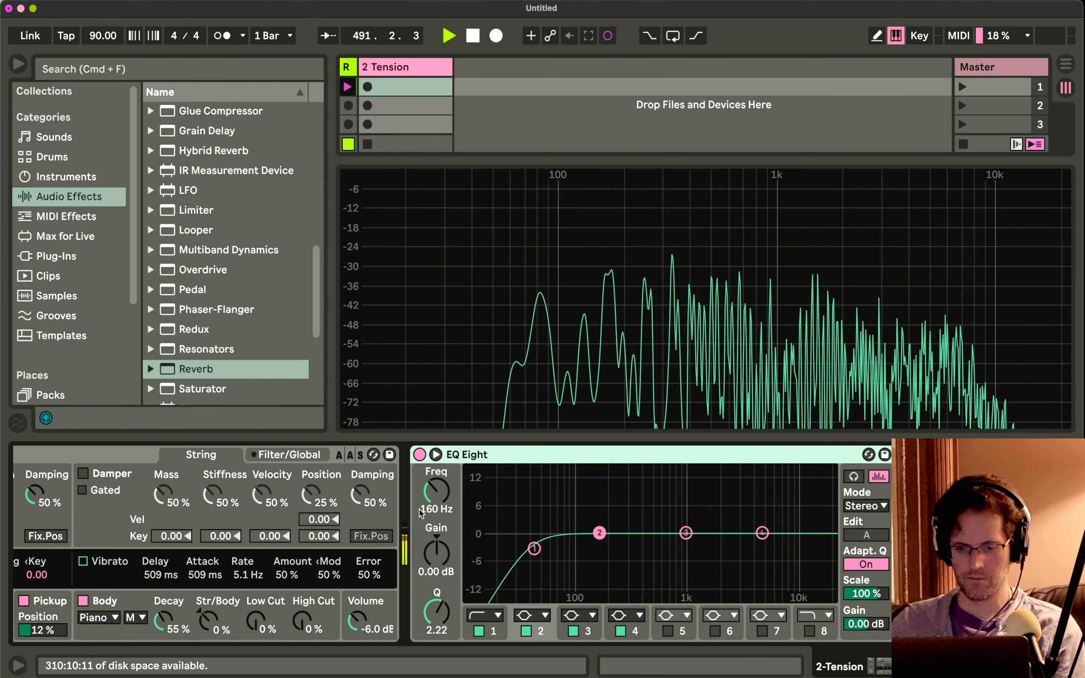
pyautogui.click(809, 631)
pyautogui.moveTo(811, 533)
pyautogui.mouseDown()
pyautogui.moveTo(767, 548)
pyautogui.moveTo(772, 532)
pyautogui.moveTo(795, 541)
pyautogui.mouseUp()
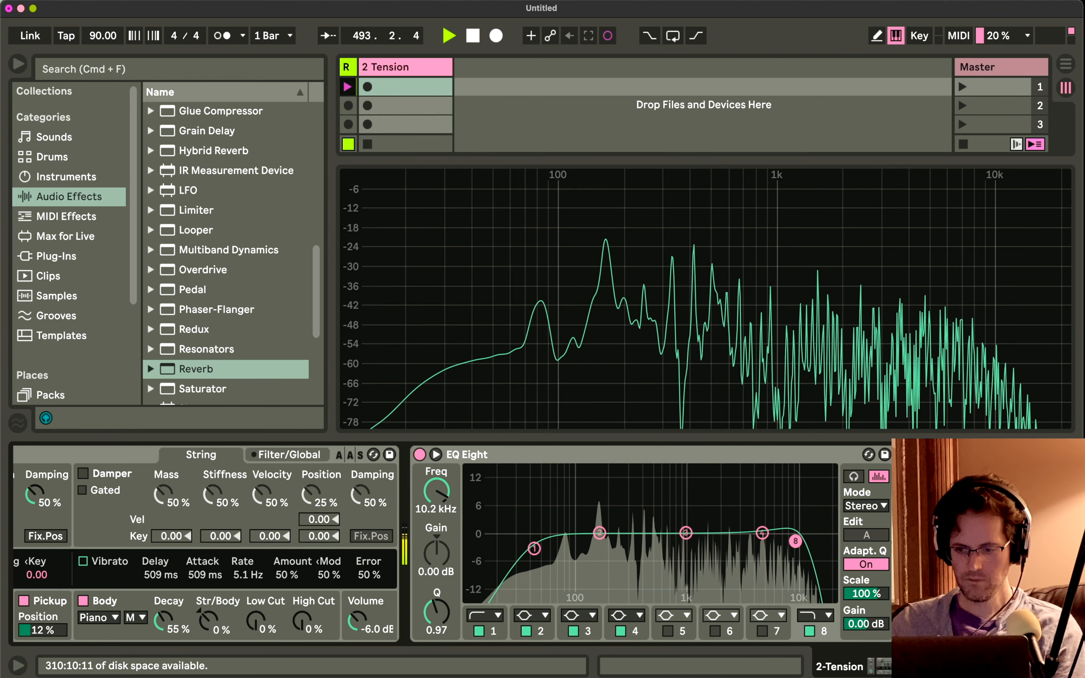
pyautogui.doubleClick(745, 457)
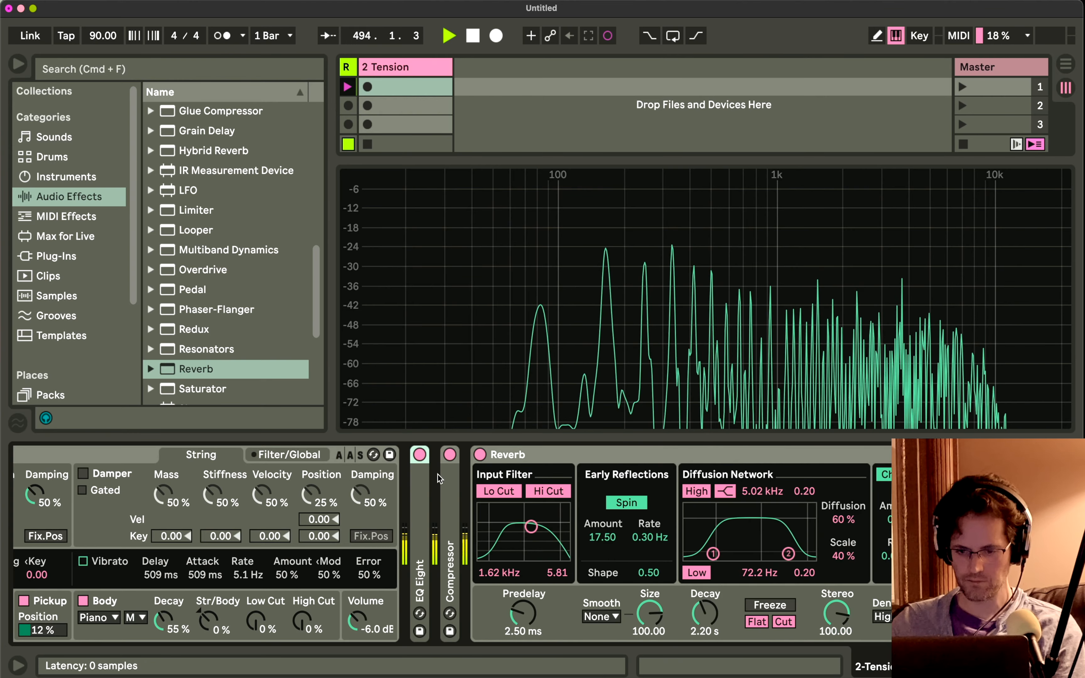
# Insert Chorus-Ensemble before Reverb and set its Rate to 0.58 Hz and Dry/Wet to 31%.
pyautogui.scroll(5, 189, 211)
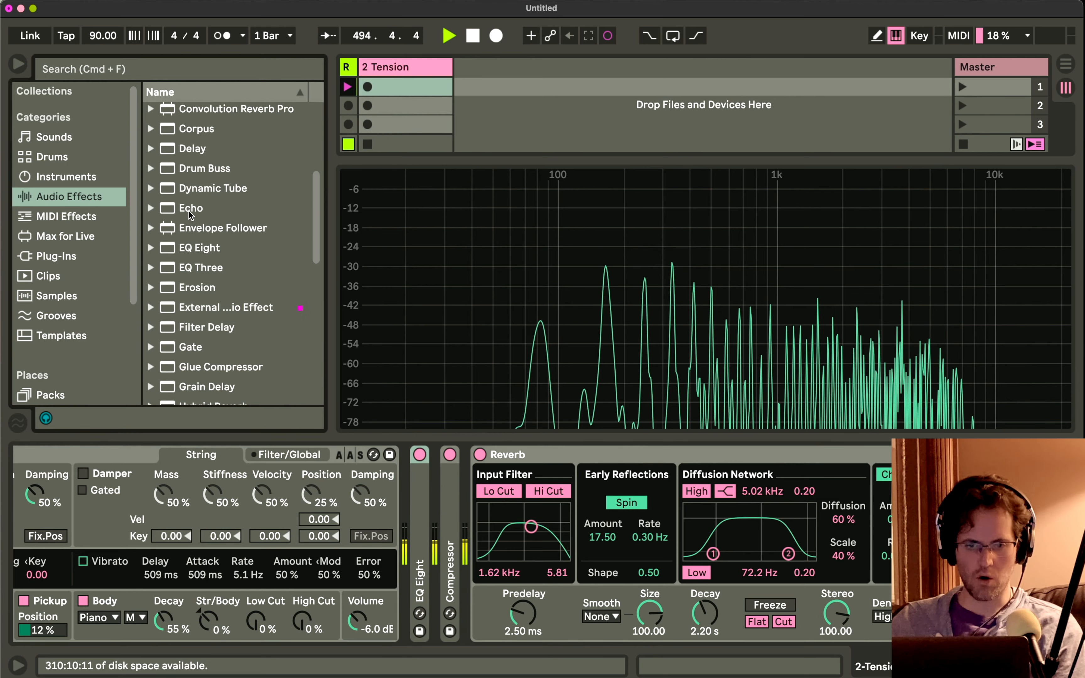
pyautogui.scroll(4, 190, 211)
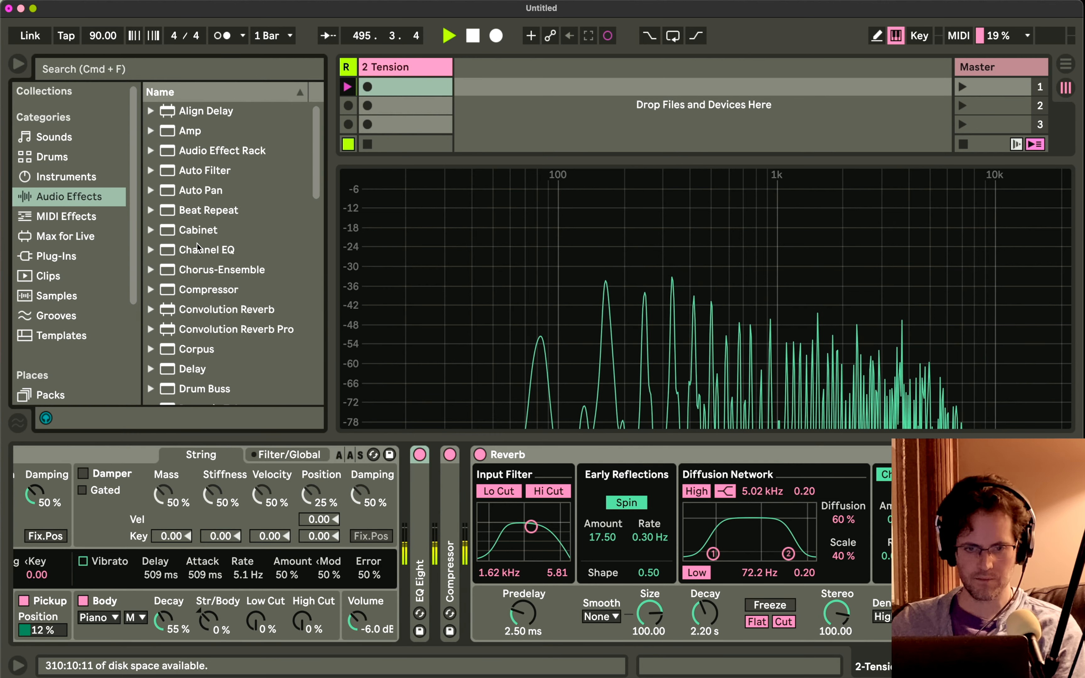
pyautogui.moveTo(196, 267); pyautogui.dragTo(477, 532)
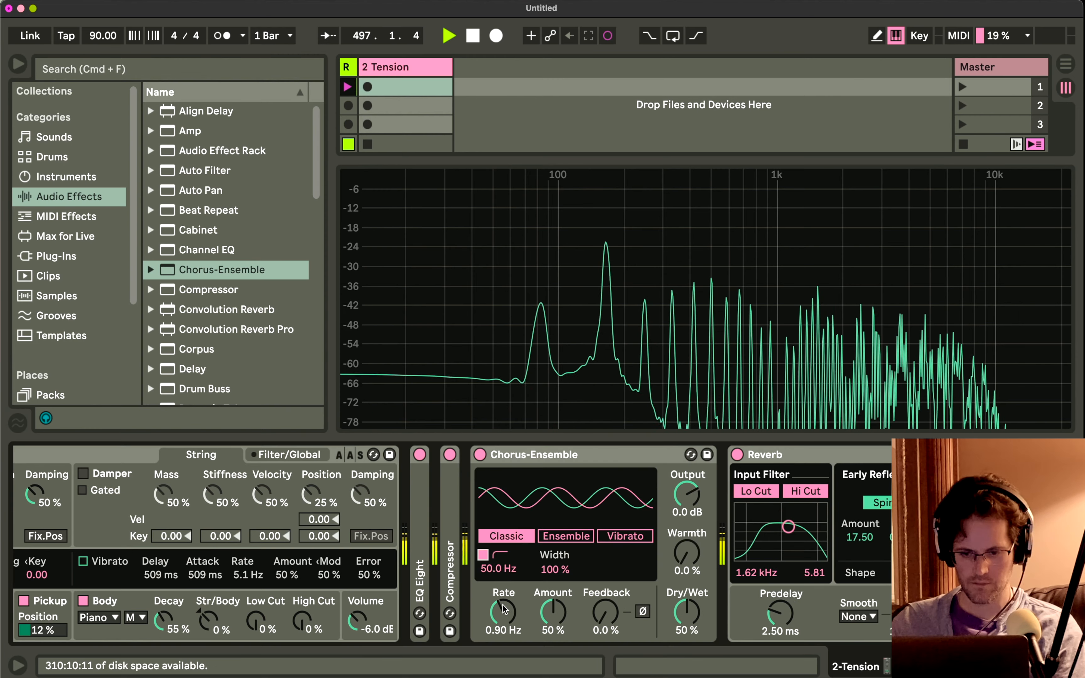
pyautogui.moveTo(503, 609); pyautogui.dragTo(504, 621)
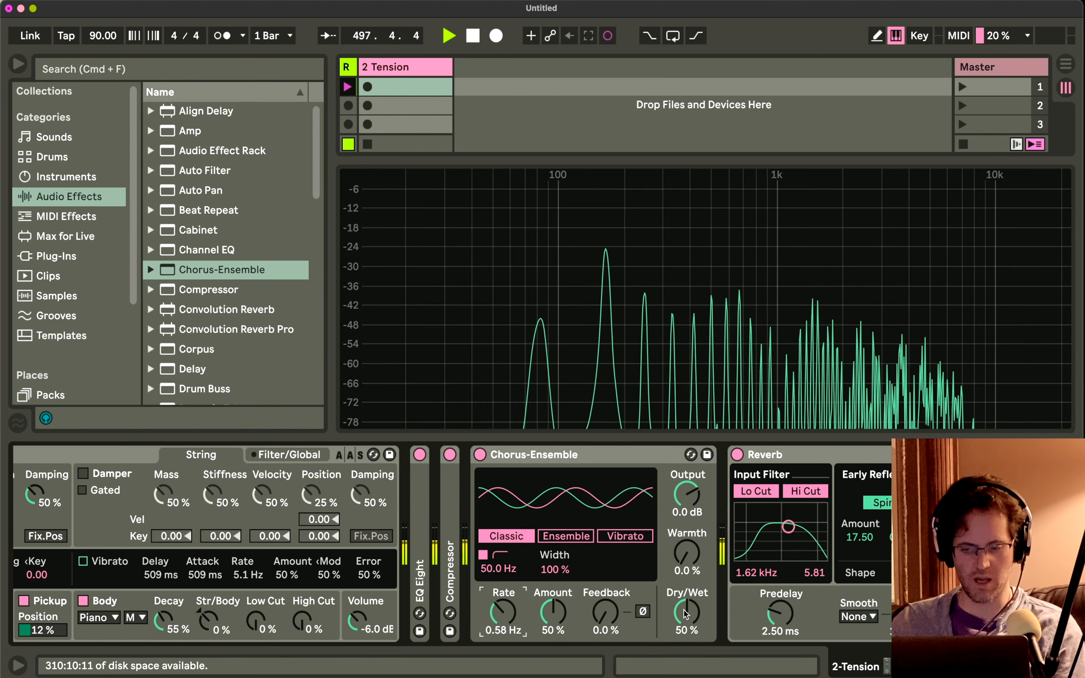
pyautogui.moveTo(685, 614); pyautogui.dragTo(685, 625)
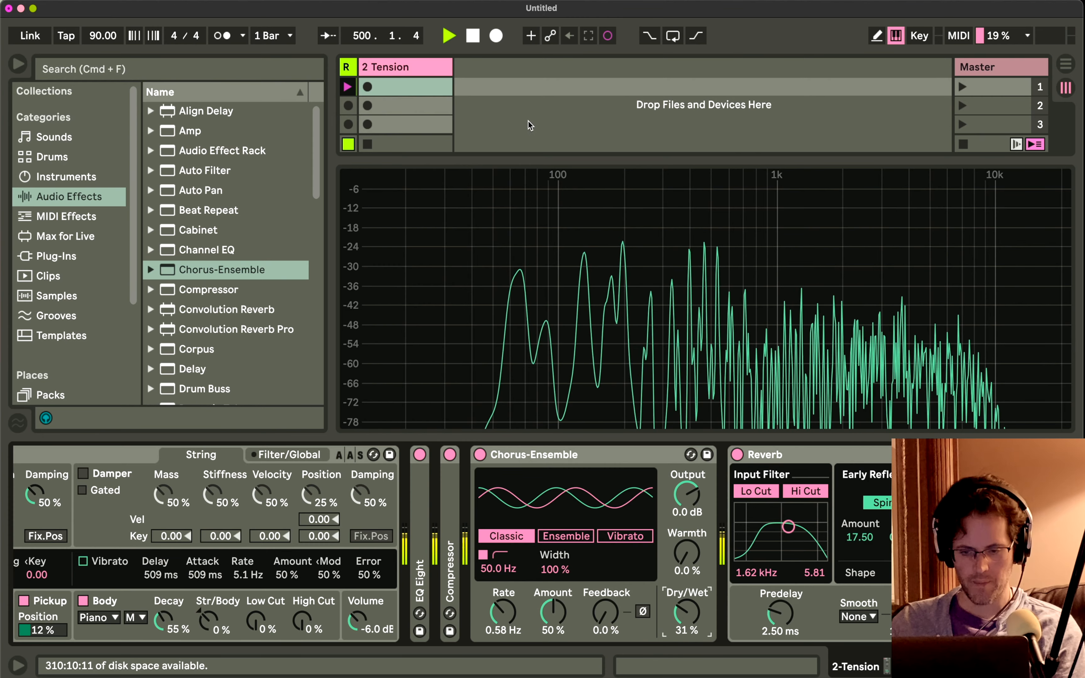
# Create a MIDI clip in the Tension track's second slot and add a C3 note stretched across nearly the full bar.
pyautogui.doubleClick(408, 107)
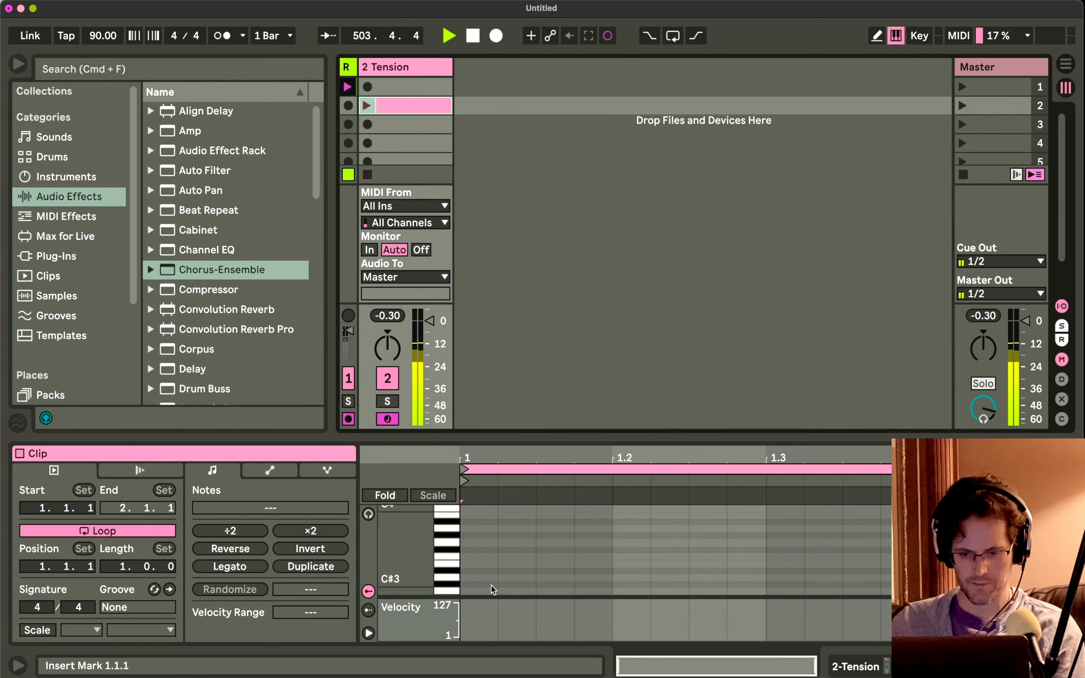
pyautogui.scroll(-3, 492, 585)
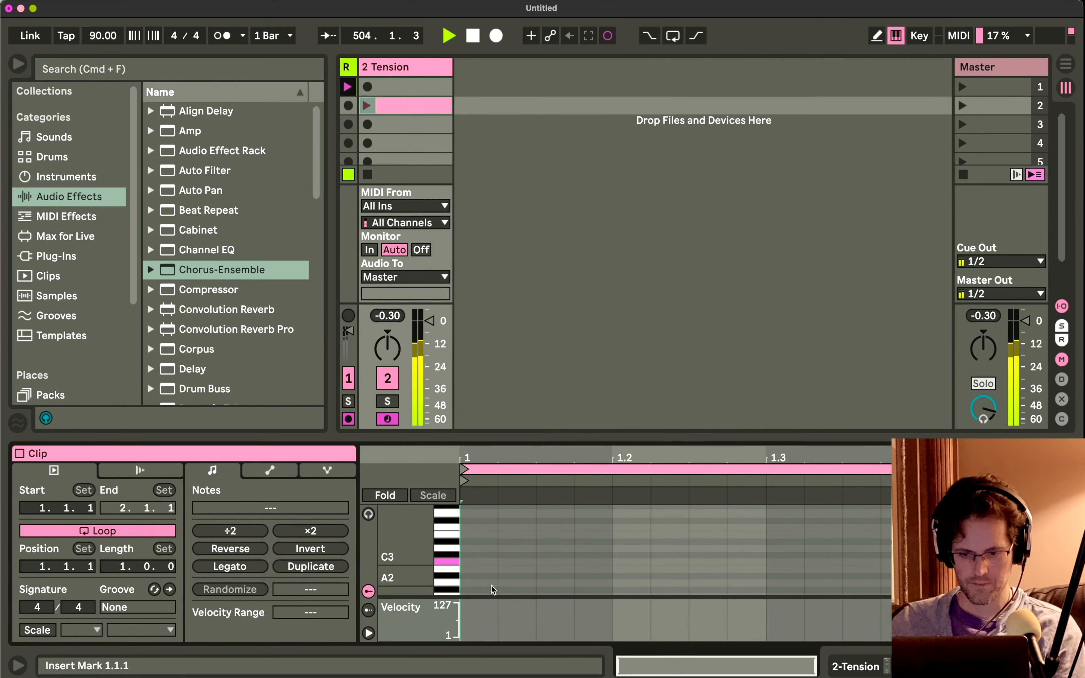
pyautogui.click(481, 560)
pyautogui.doubleClick(481, 560)
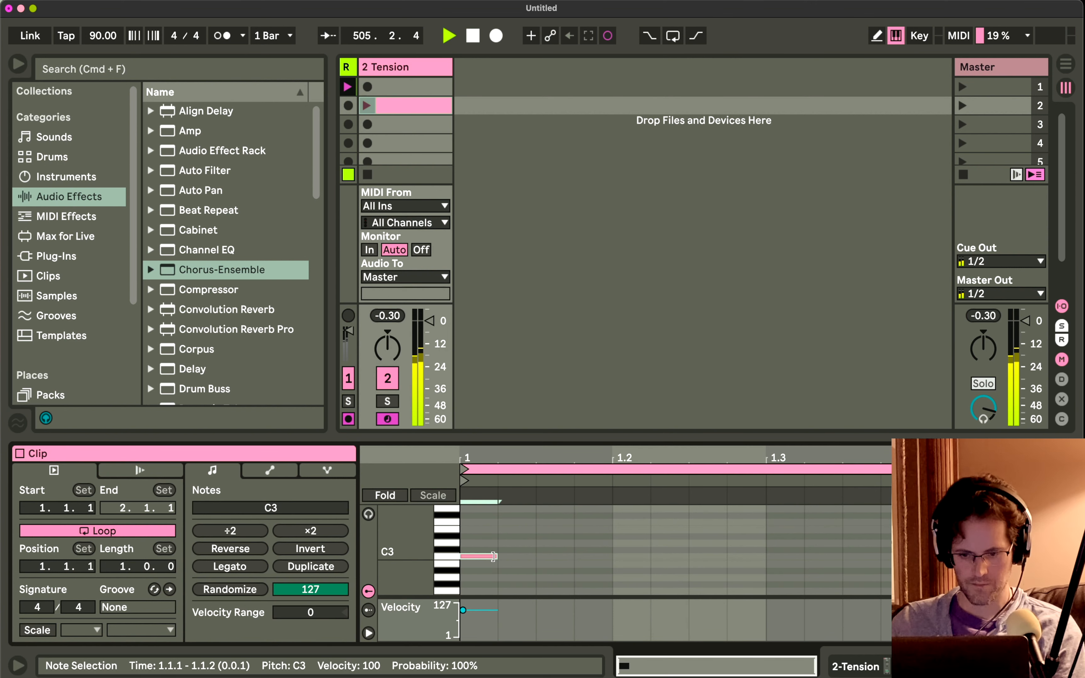
pyautogui.moveTo(496, 557); pyautogui.dragTo(957, 556)
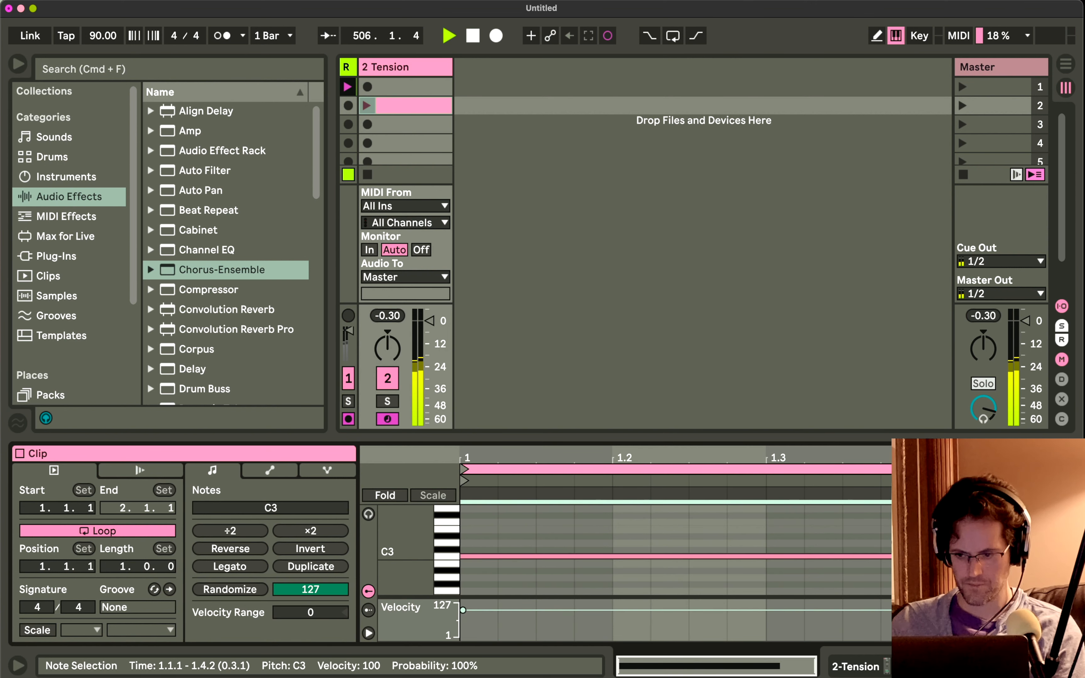
# Set the clip's loop length to 111 bars and launch the clip.
pyautogui.click(125, 567)
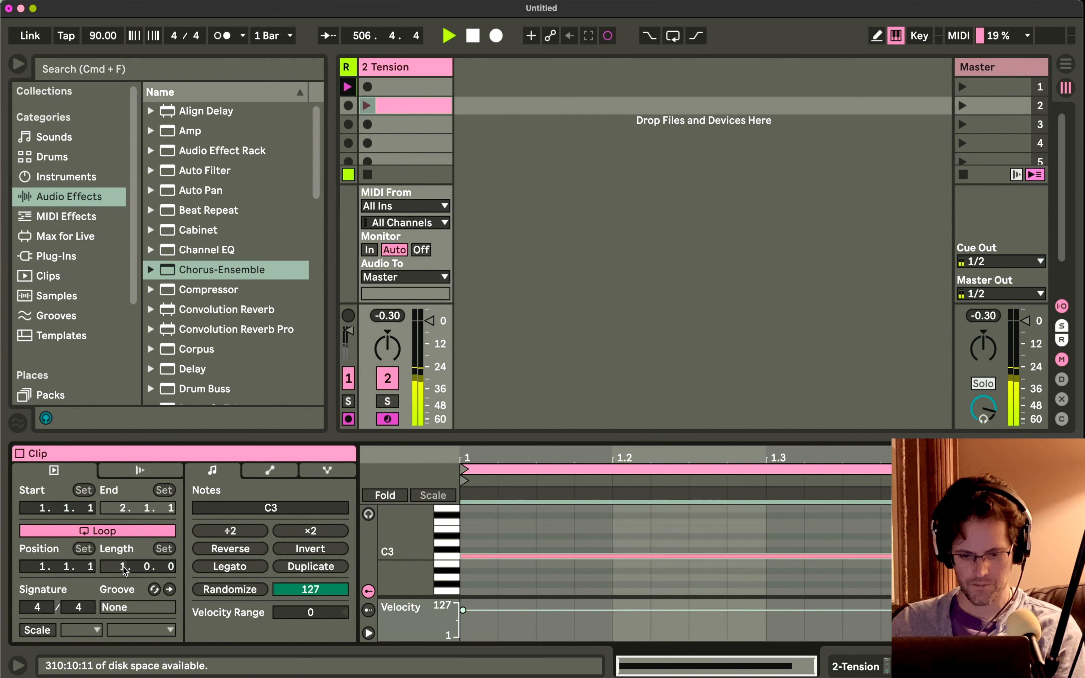
pyautogui.write('111')
pyautogui.press('Return')
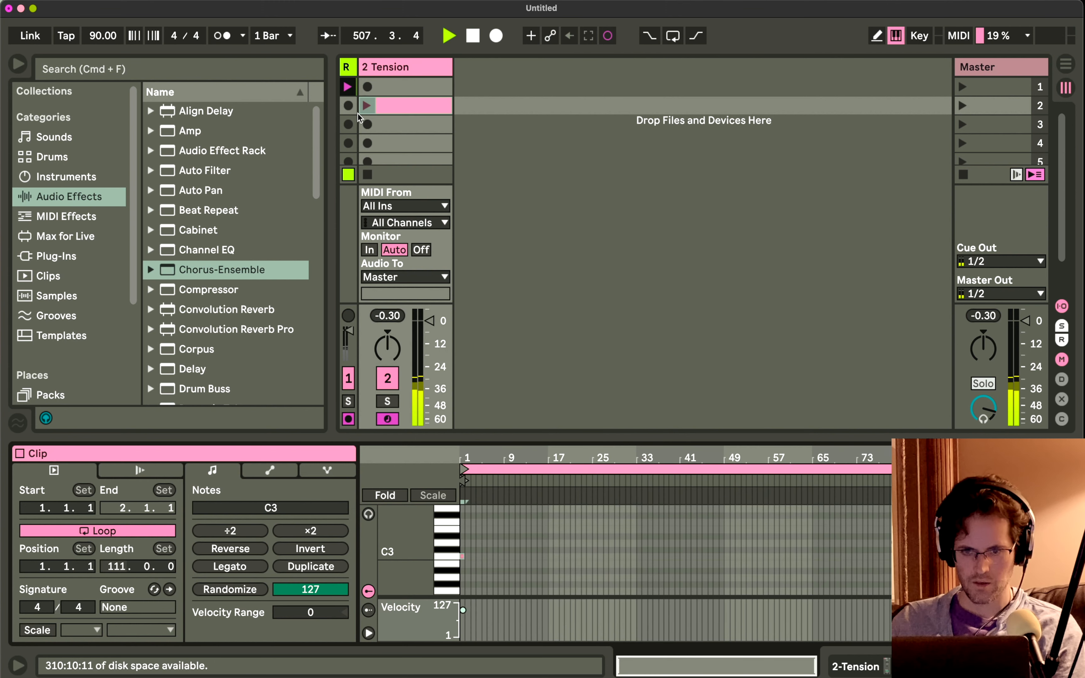
pyautogui.click(365, 110)
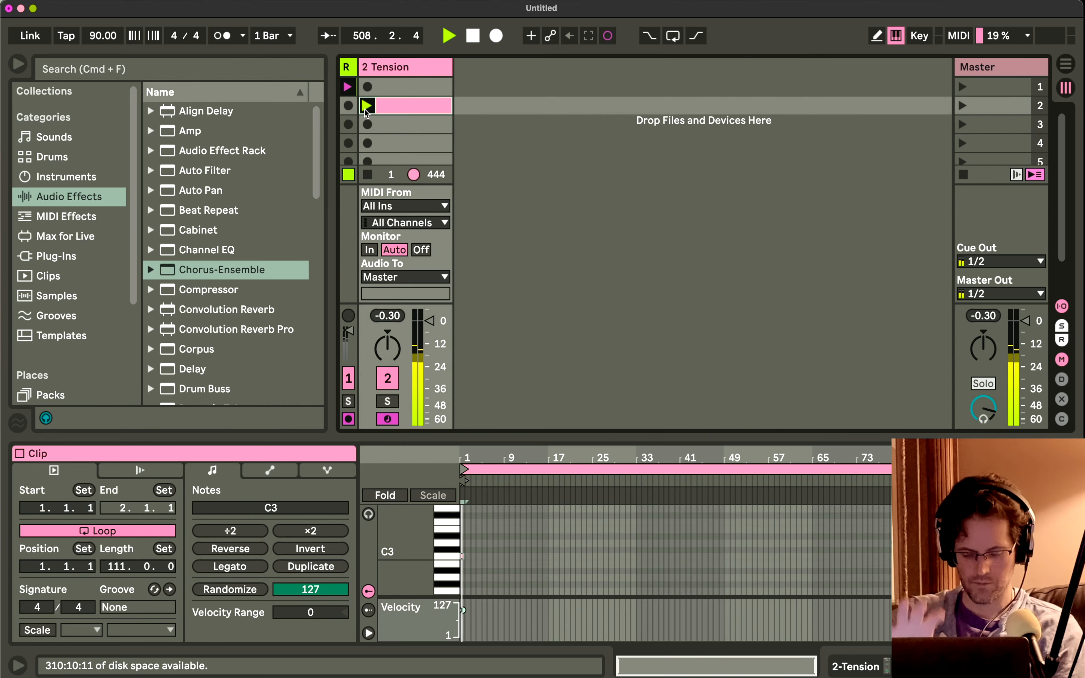
# Return to the device chain, set the Tension string's Ratio to 0%, and stop the clip.
pyautogui.hotkey('shift', 'Tab')
pyautogui.hscroll(5, 551, 570)
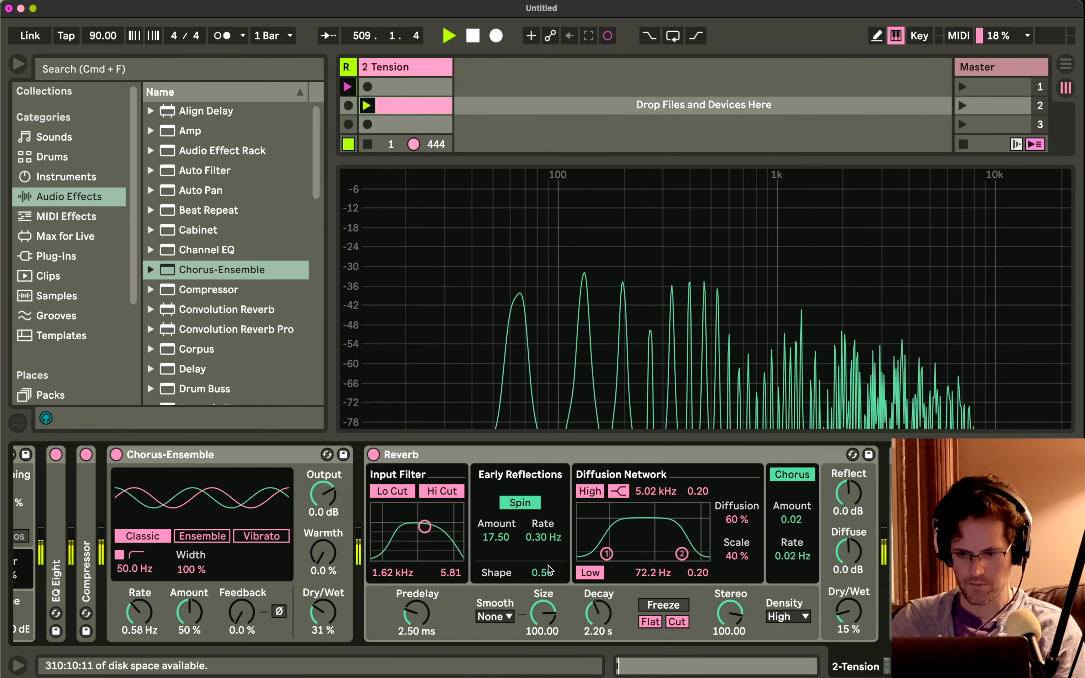
pyautogui.hscroll(2, 551, 571)
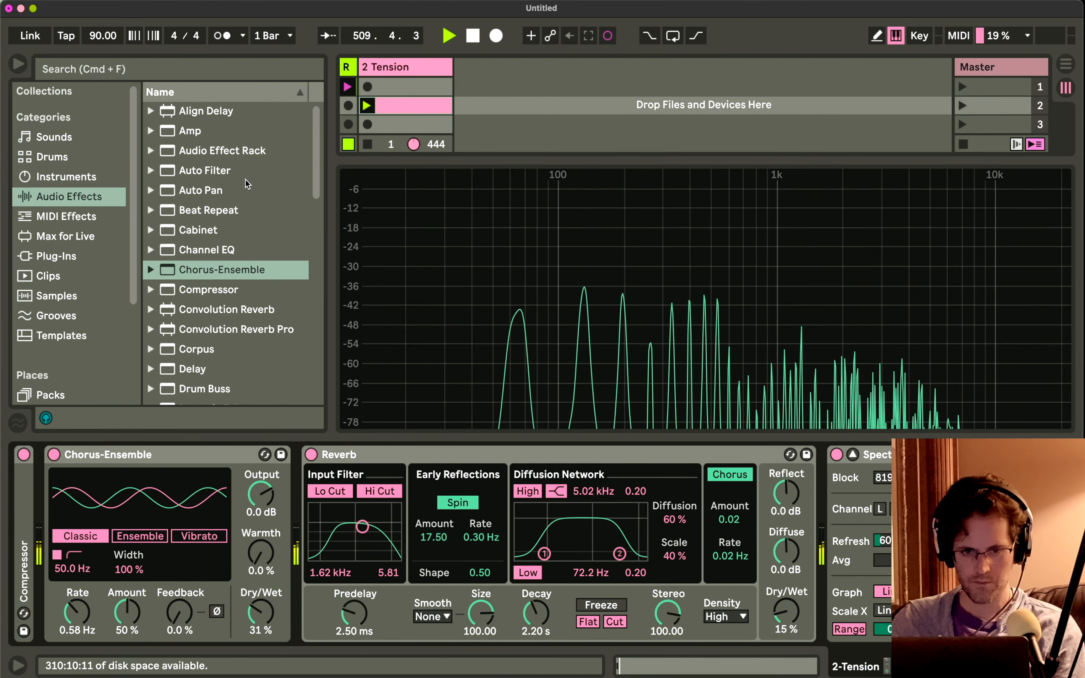
pyautogui.scroll(-1, 238, 175)
pyautogui.hscroll(-10, 176, 574)
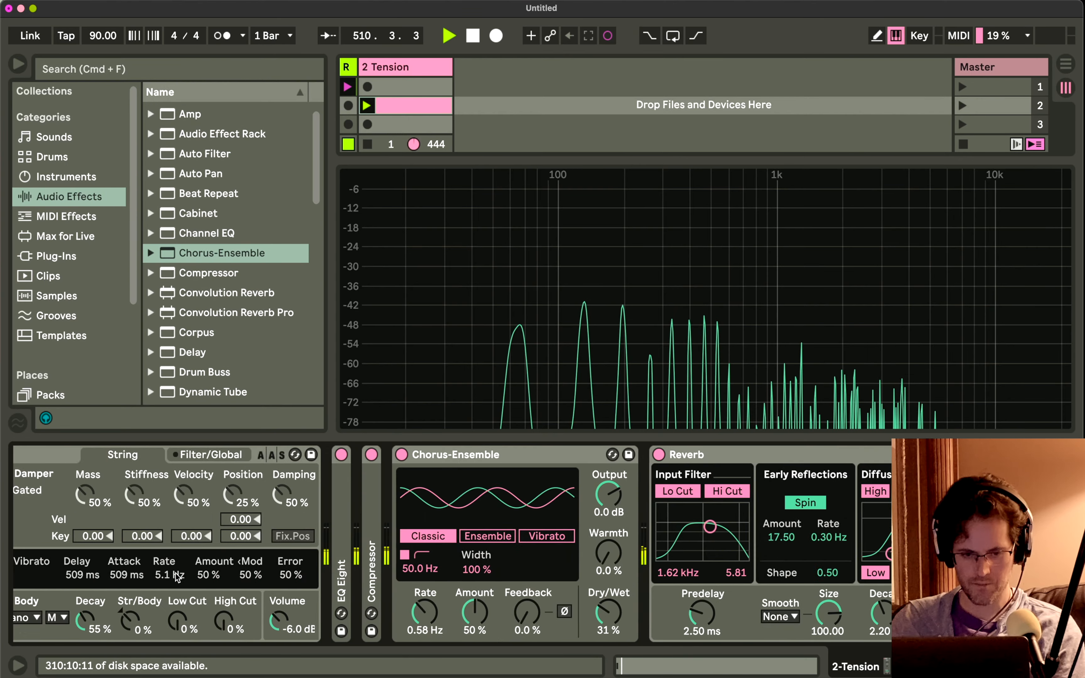
pyautogui.hscroll(-5, 176, 574)
pyautogui.hscroll(10, 175, 574)
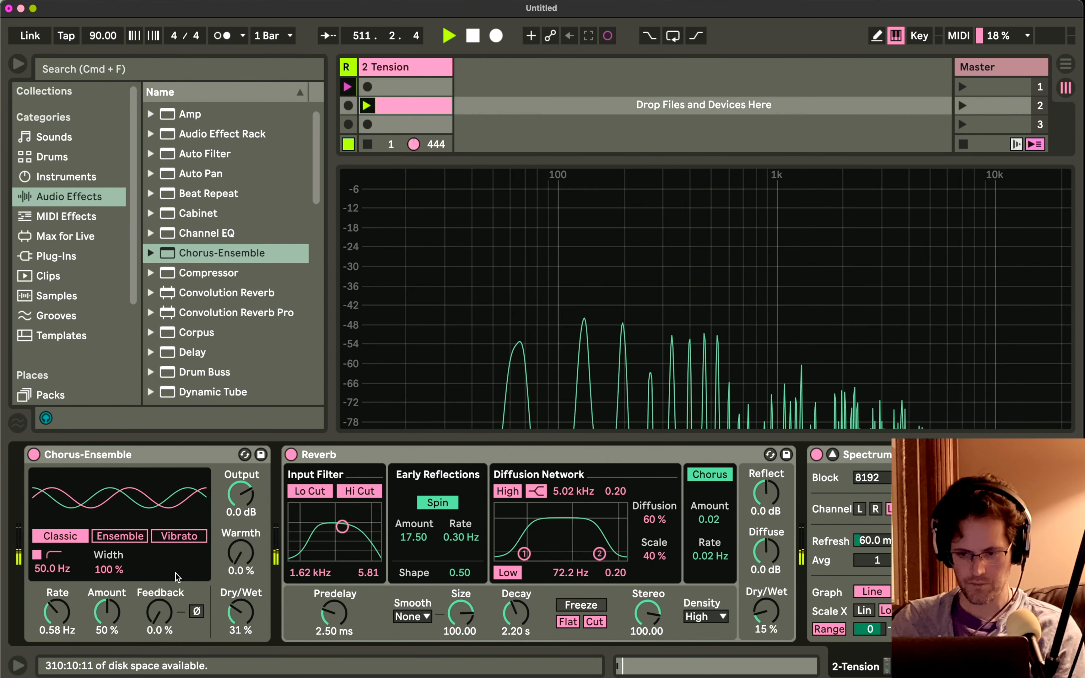
pyautogui.hscroll(-10, 176, 578)
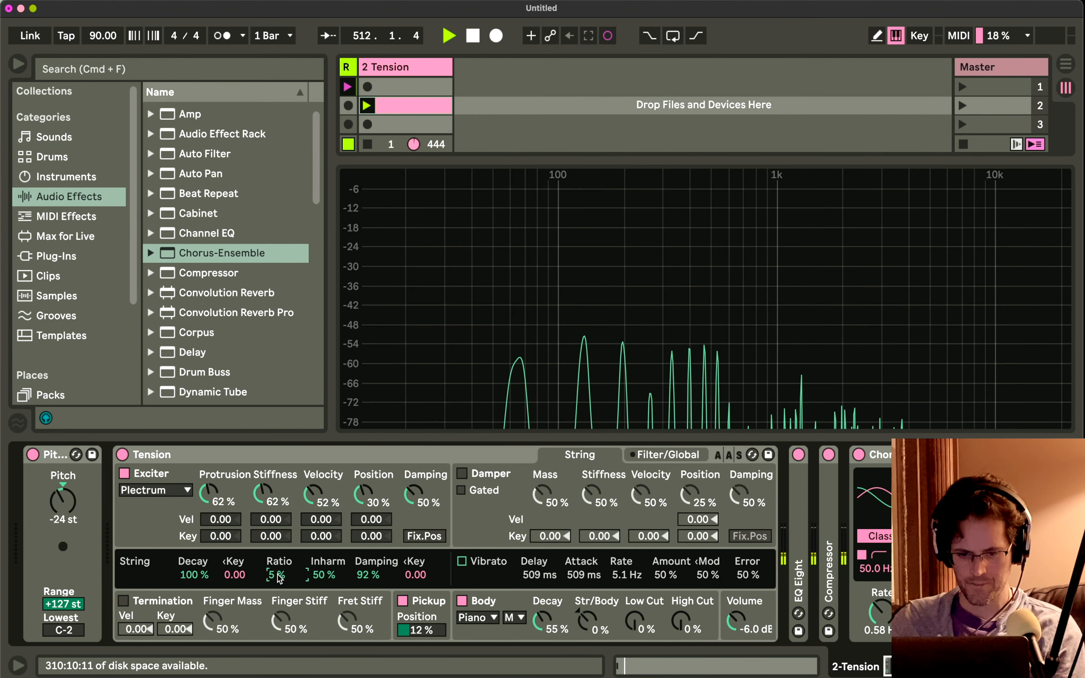
pyautogui.moveTo(277, 574); pyautogui.dragTo(277, 582)
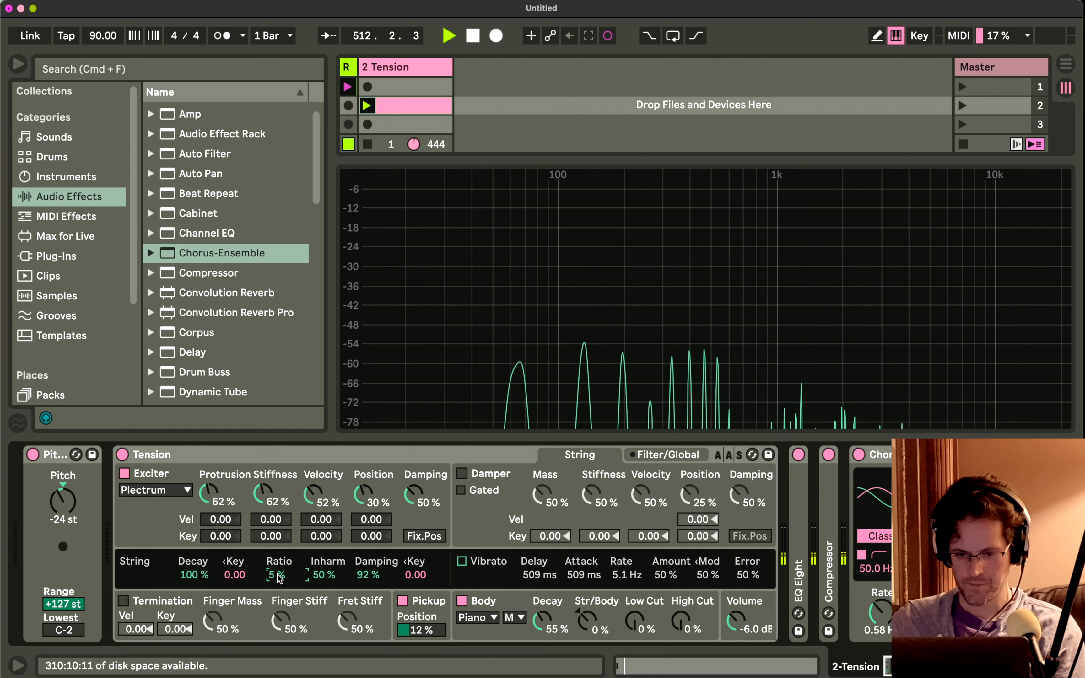
pyautogui.click(371, 144)
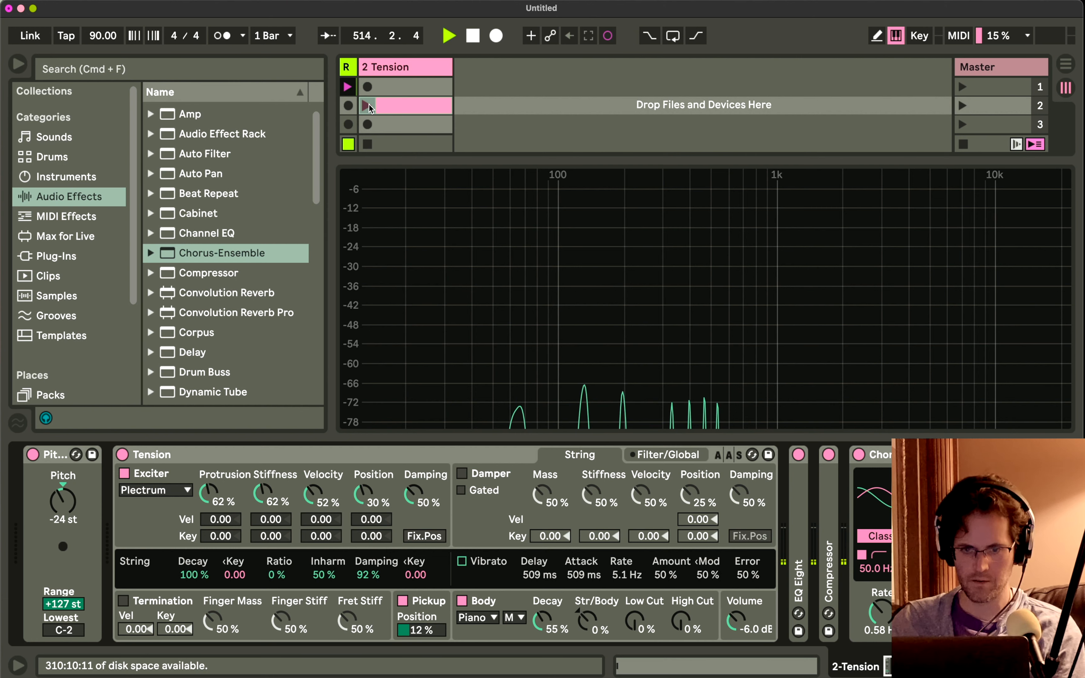
# Relaunch the C3 clip and fold Tension and Chorus-Ensemble in the track's device chain.
pyautogui.click(382, 106)
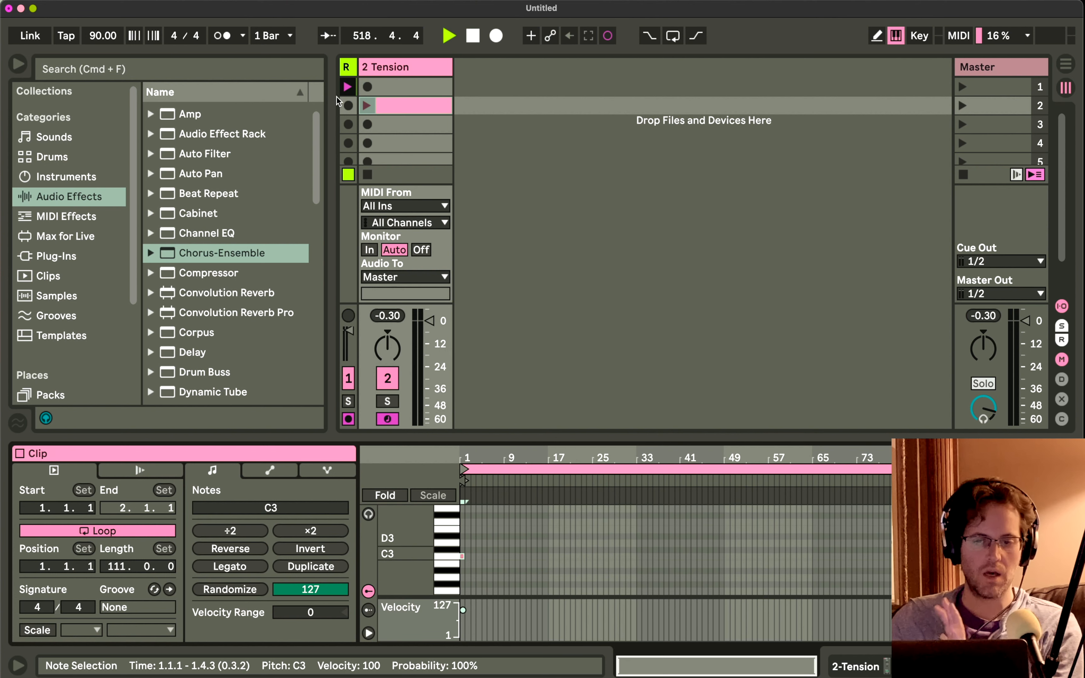
pyautogui.click(364, 109)
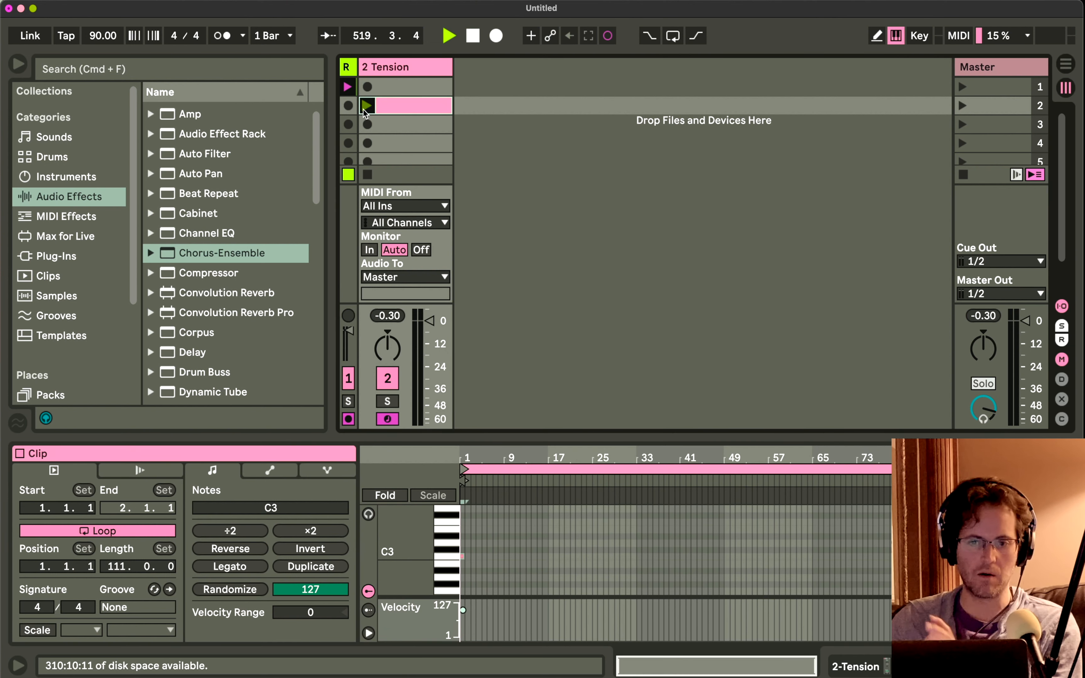
pyautogui.click(392, 70)
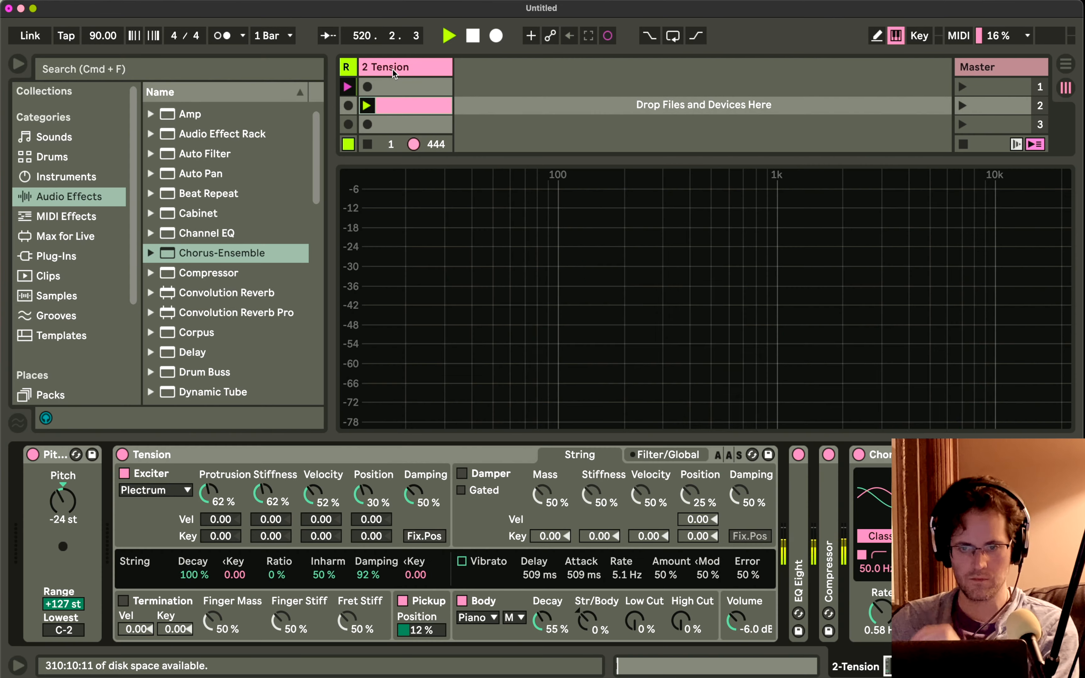
pyautogui.doubleClick(328, 455)
pyautogui.doubleClick(328, 455)
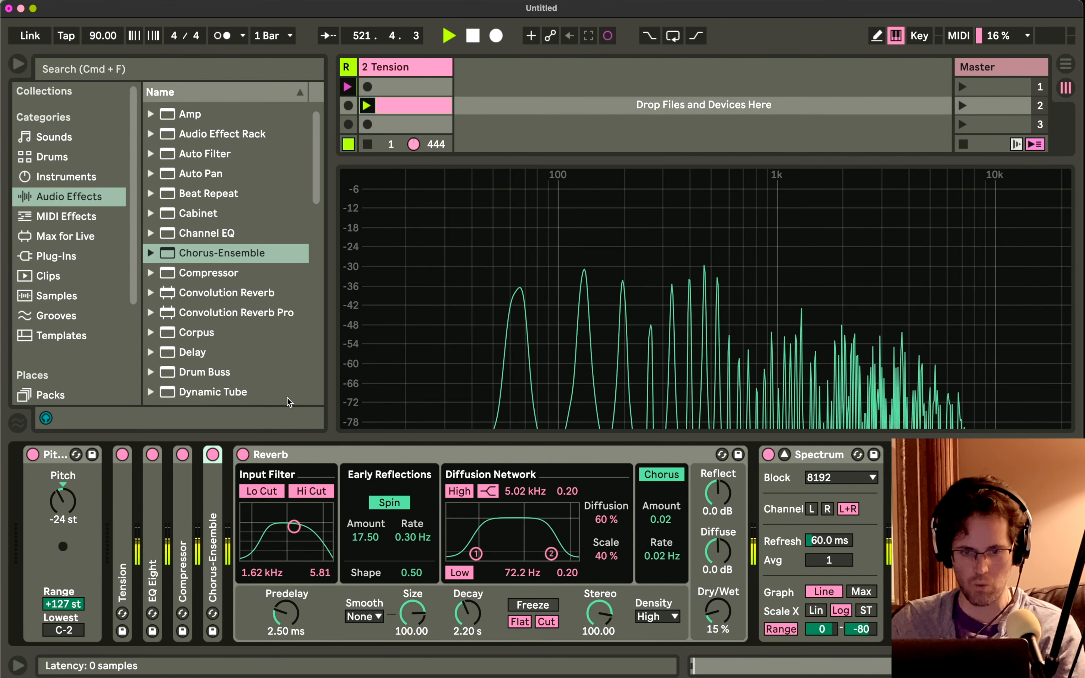
# Insert Delay before Reverb, narrow its filter Width to 4.19, and set Dry/Wet to 38% and Feedback to 68%.
pyautogui.moveTo(192, 351); pyautogui.dragTo(240, 484)
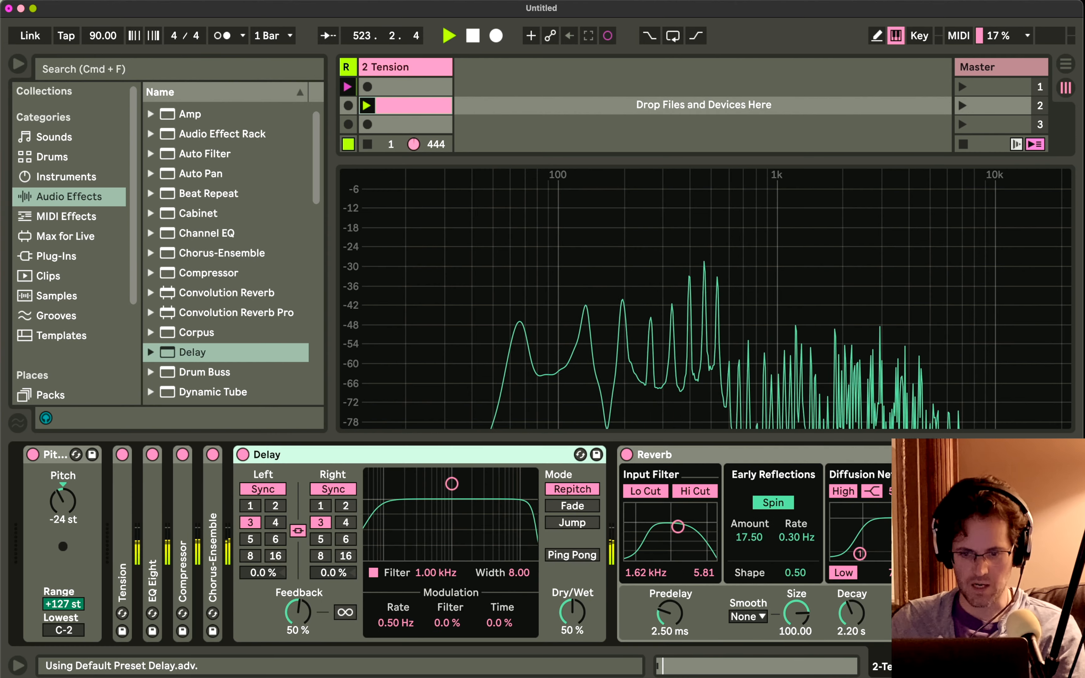
pyautogui.moveTo(452, 516); pyautogui.dragTo(452, 519)
pyautogui.moveTo(564, 607); pyautogui.dragTo(564, 611)
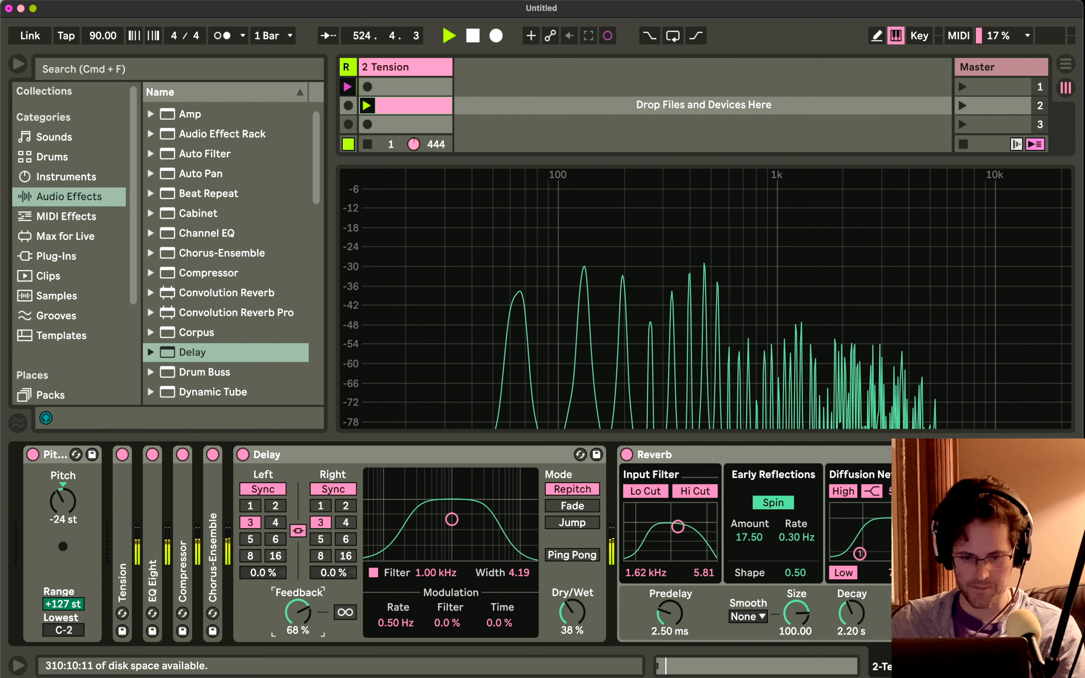
# Unlink the Delay's channels, set the right delay time to 2, and raise Feedback to 93% and Dry/Wet to 70%.
pyautogui.click(300, 533)
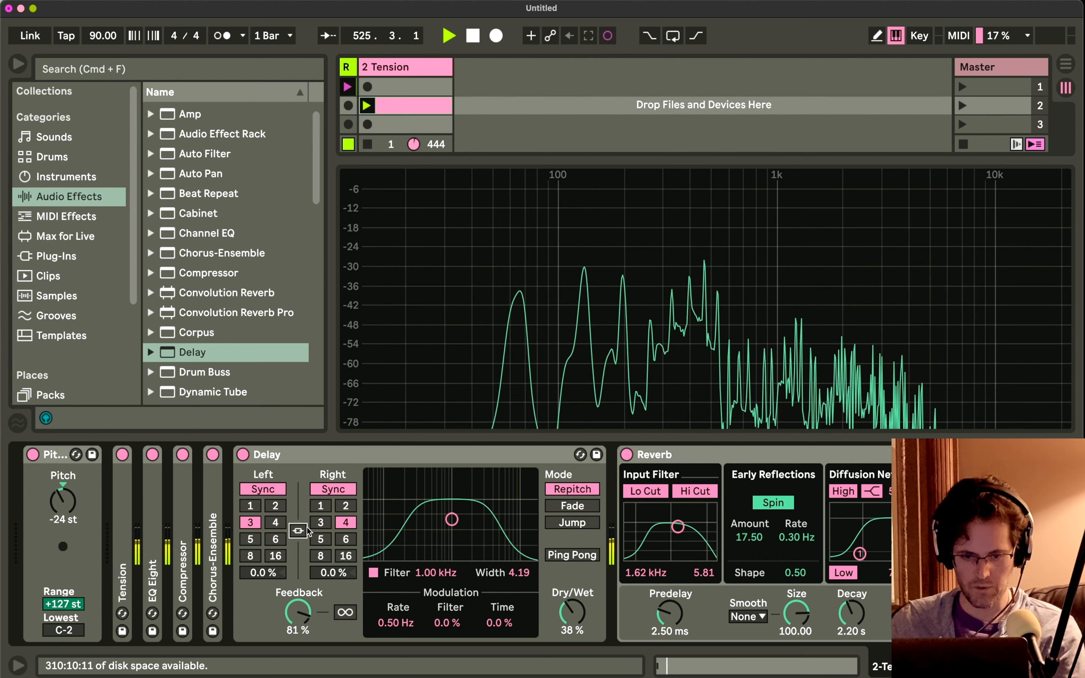
pyautogui.click(345, 506)
pyautogui.moveTo(298, 613); pyautogui.dragTo(297, 608)
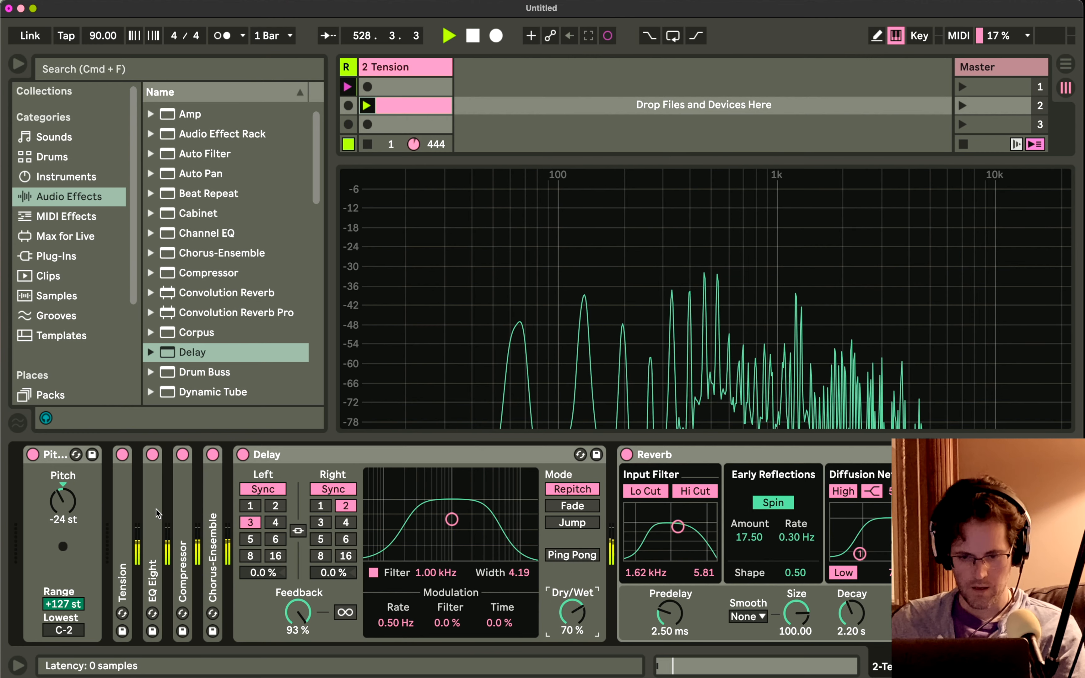
# Move EQ Eight after Delay, unfold it, and set band 8 to 5.87 kHz with Q 0.36 and band 2 to 255 Hz at -6.32 dB.
pyautogui.click(753, 522)
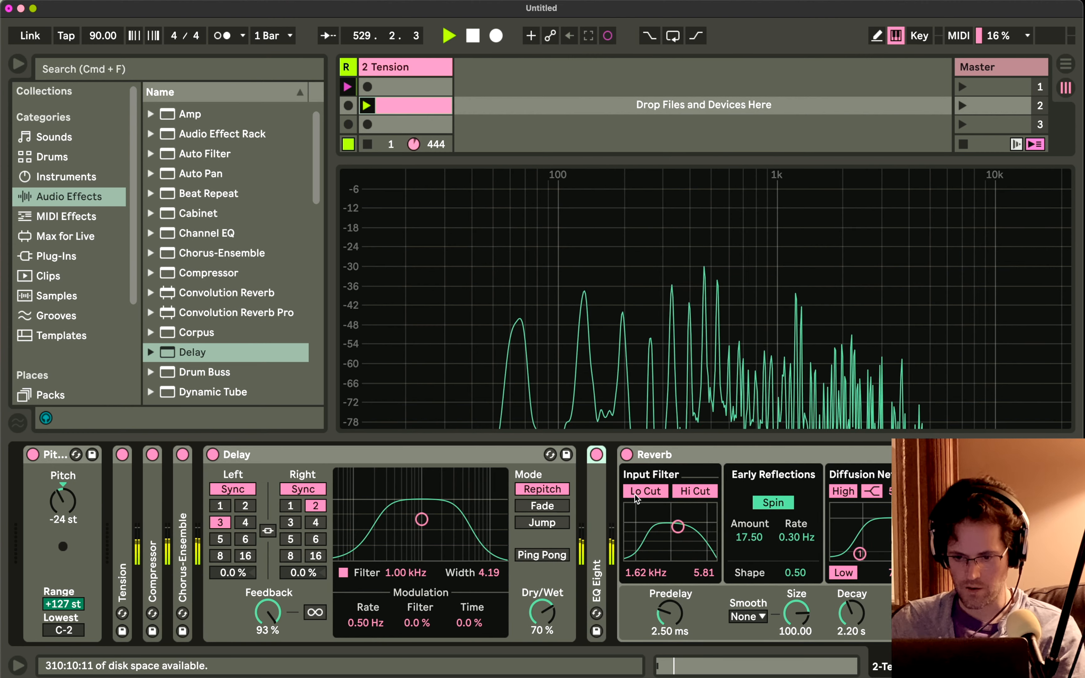
pyautogui.doubleClick(596, 578)
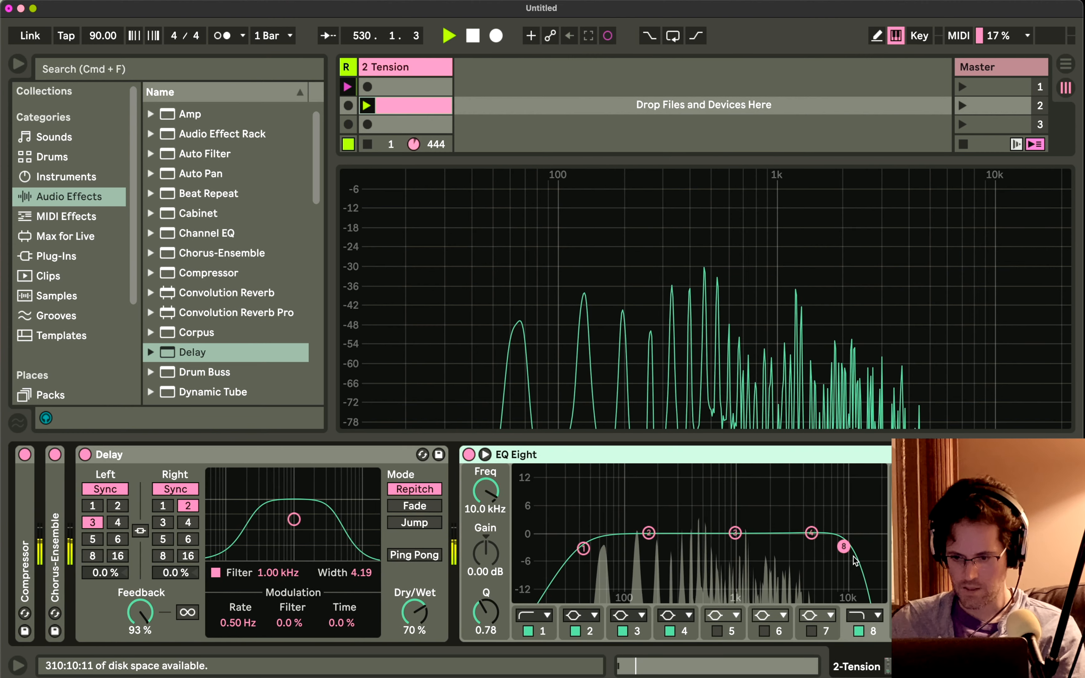
pyautogui.moveTo(843, 547); pyautogui.dragTo(825, 563)
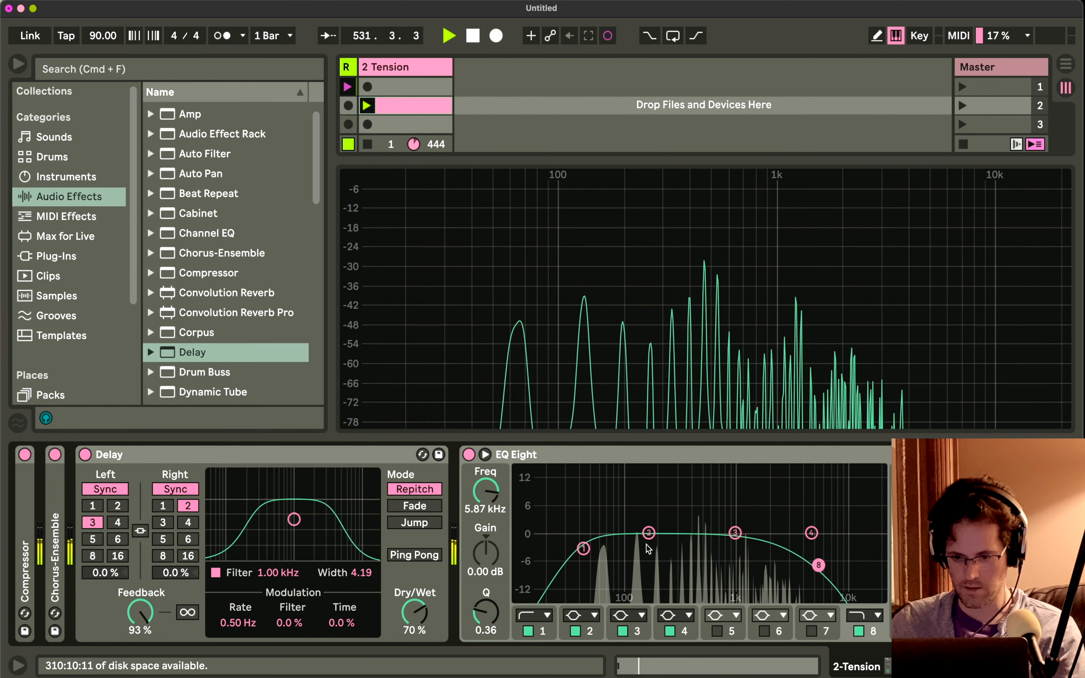
pyautogui.moveTo(649, 534); pyautogui.dragTo(670, 559)
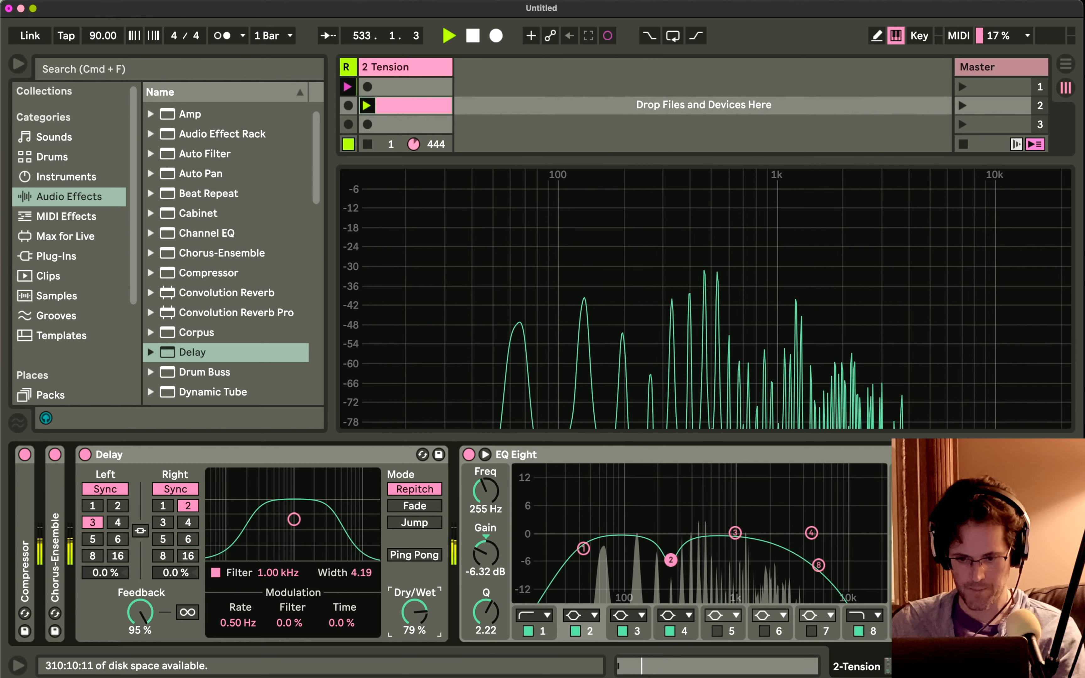
# Reset the Tension track's peak level readout, then turn on the Delay's infinite feedback with Dry/Wet at 82%.
pyautogui.hotkey('shift', 'Tab')
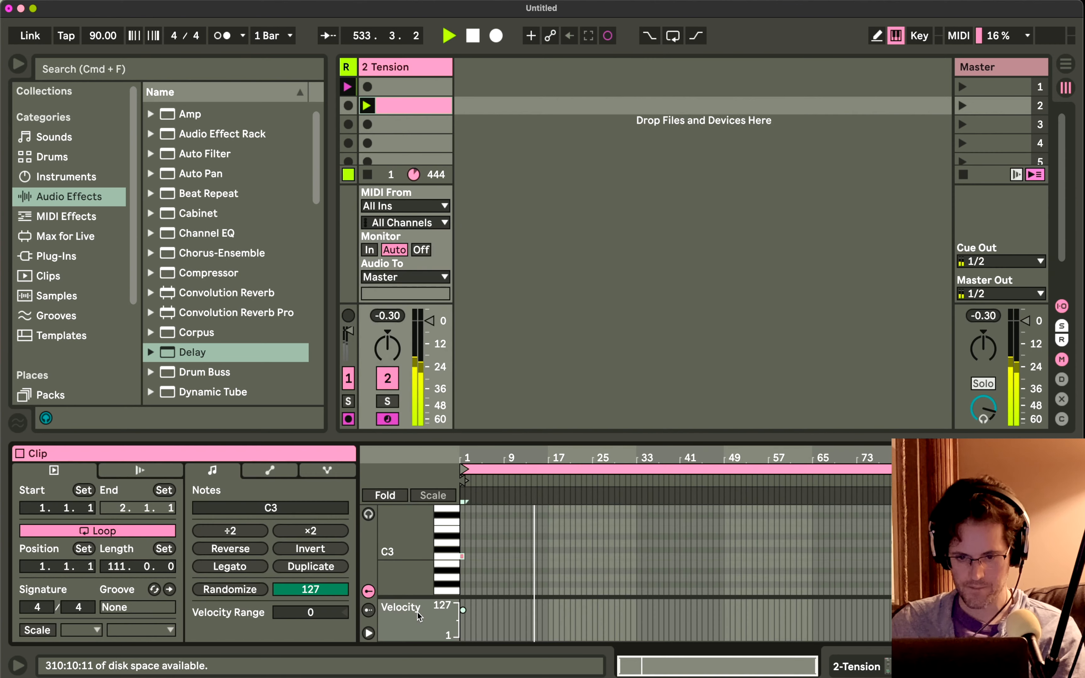
pyautogui.click(388, 317)
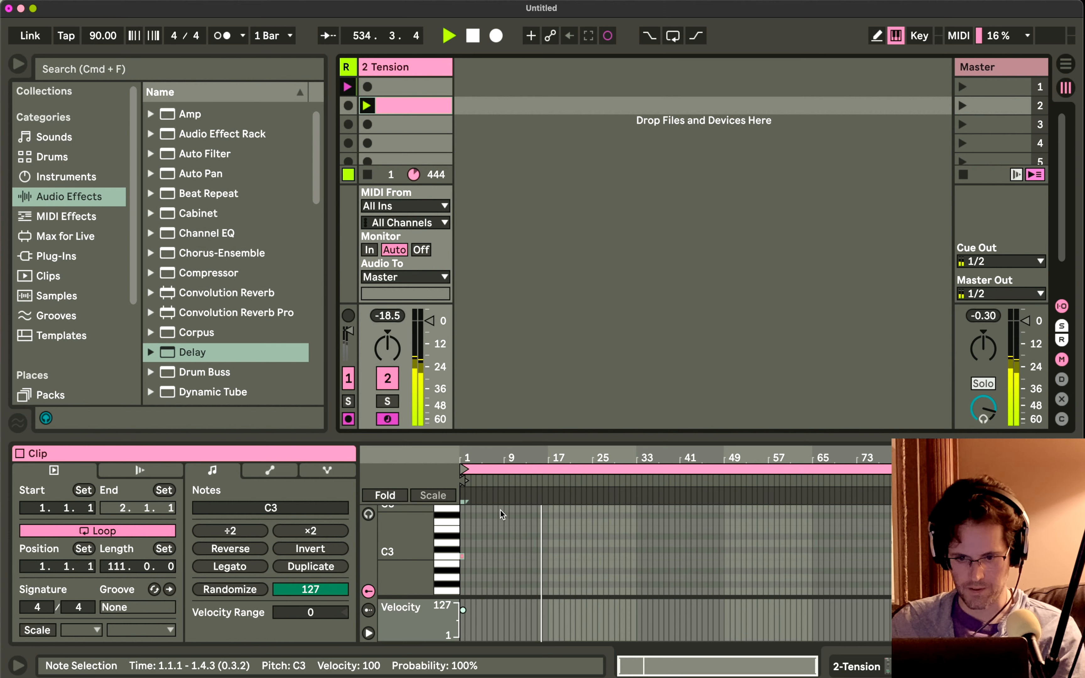
pyautogui.click(399, 321)
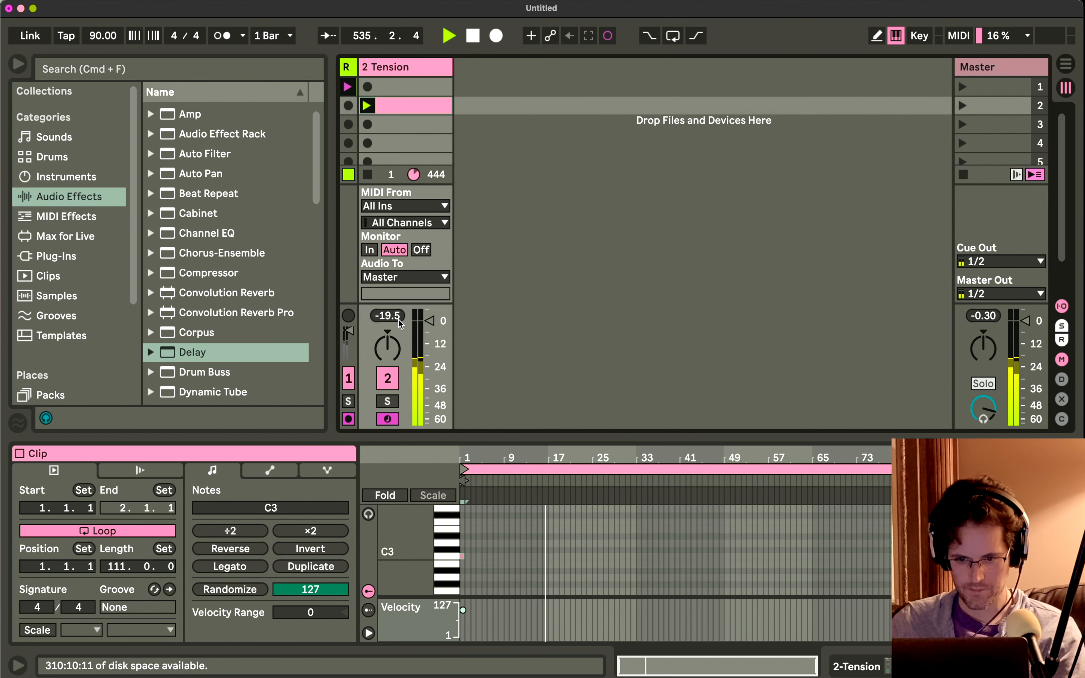
pyautogui.hotkey('shift', 'Tab')
pyautogui.click(191, 613)
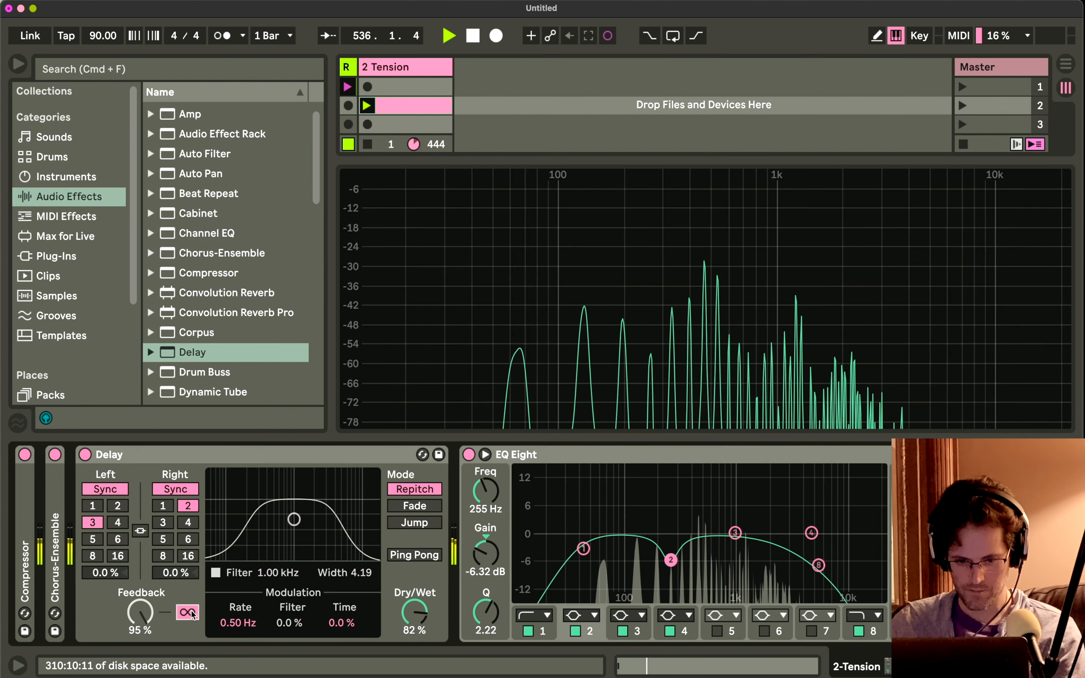
# Set the Delay's filter modulation amount to 3.1%.
pyautogui.moveTo(274, 623); pyautogui.dragTo(275, 618)
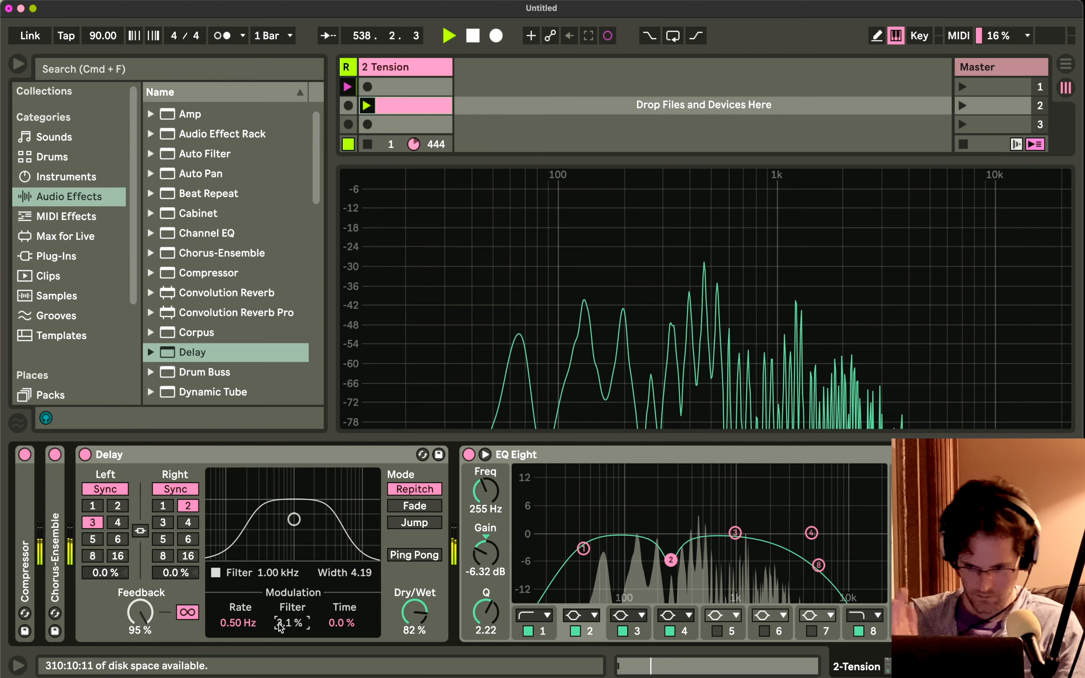
pyautogui.hotkey('shift', 'Tab')
pyautogui.hotkey('shift', 'Tab')
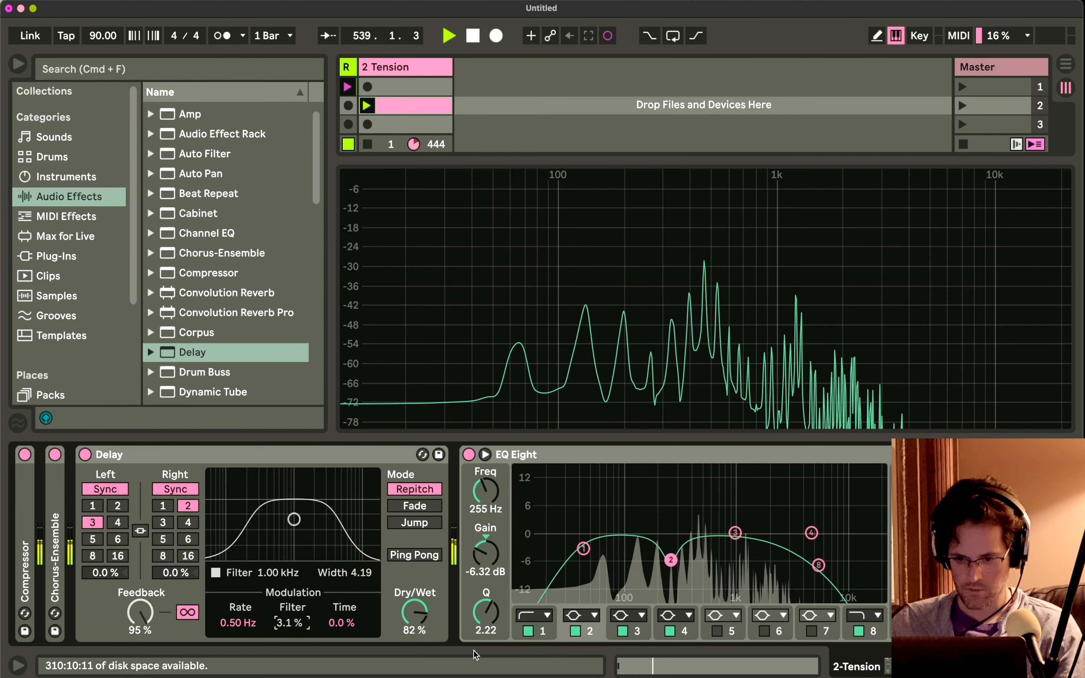
# Raise the Reverb's Dry/Wet to 52% and its Decay to 11.8 s.
pyautogui.hscroll(-3, 428, 579)
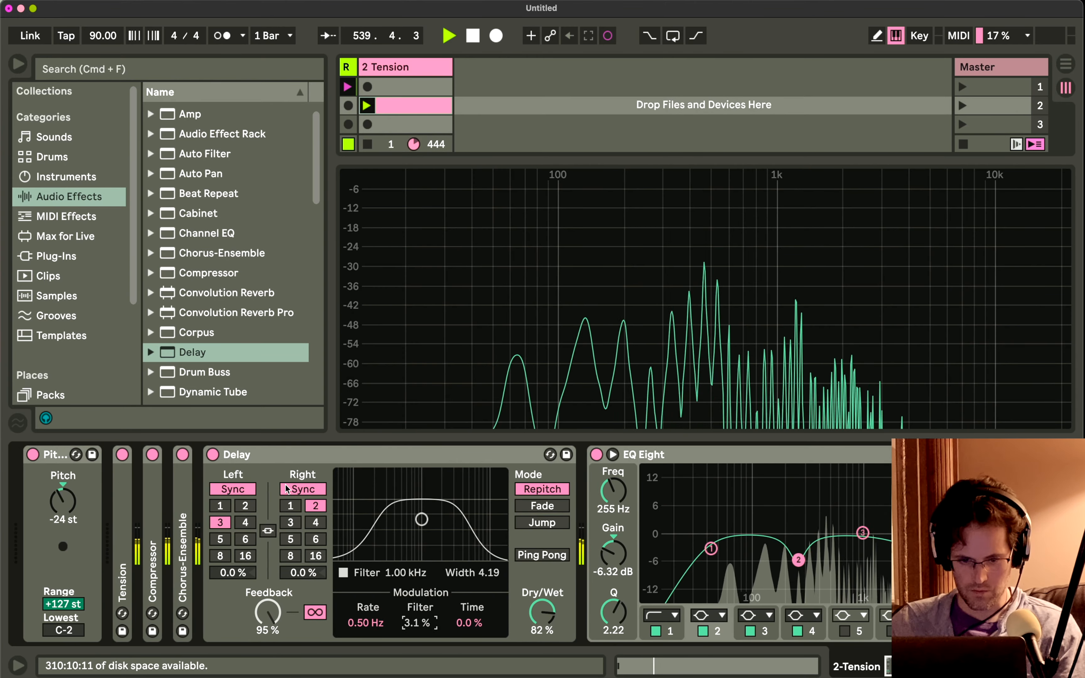
pyautogui.hscroll(2, 449, 516)
pyautogui.hscroll(6, 447, 513)
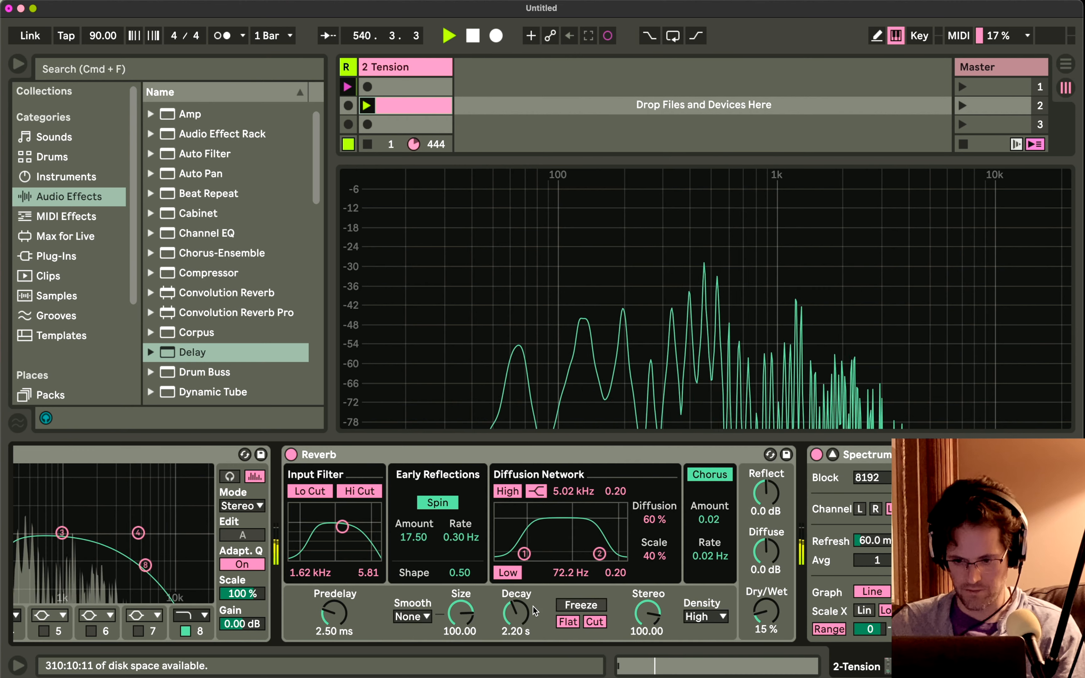
pyautogui.moveTo(764, 611); pyautogui.dragTo(765, 583)
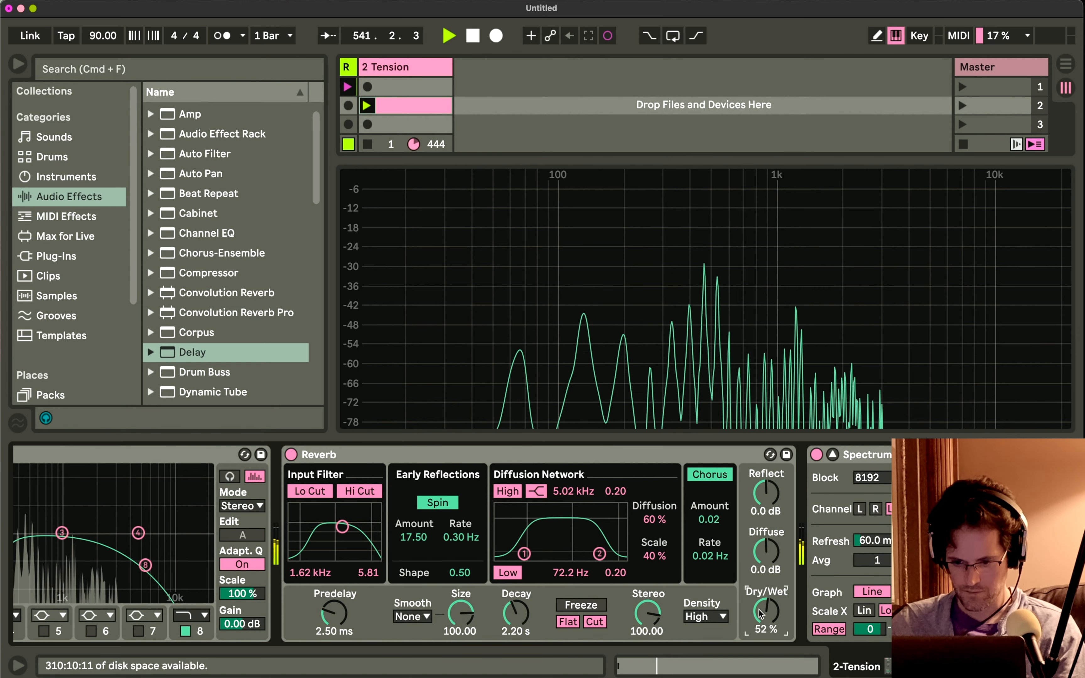
pyautogui.moveTo(515, 612); pyautogui.dragTo(516, 589)
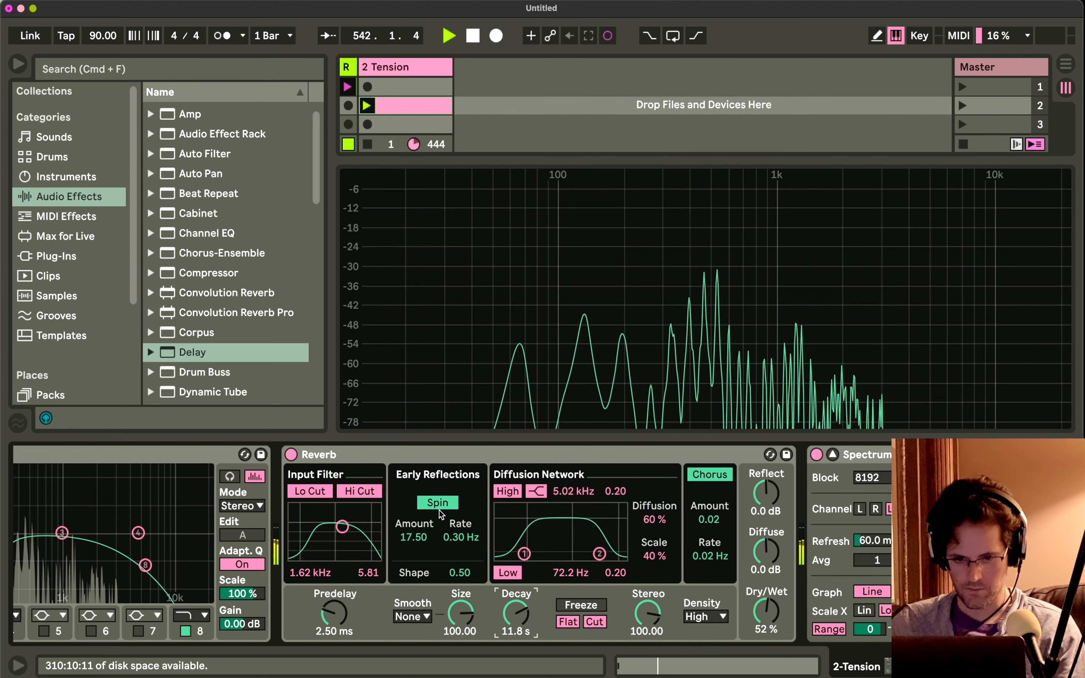
# Widen the Resamp track to inspect the waveform of its Resamp 1 recording, and narrow the track again.
pyautogui.scroll(-3, 265, 269)
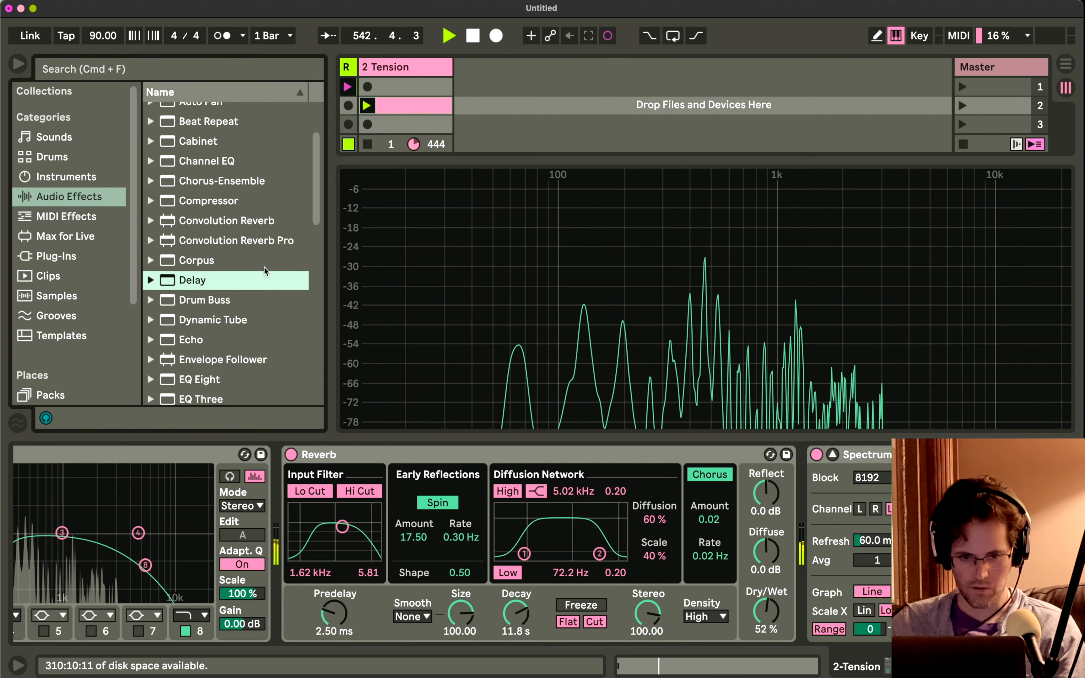
pyautogui.scroll(-10, 264, 269)
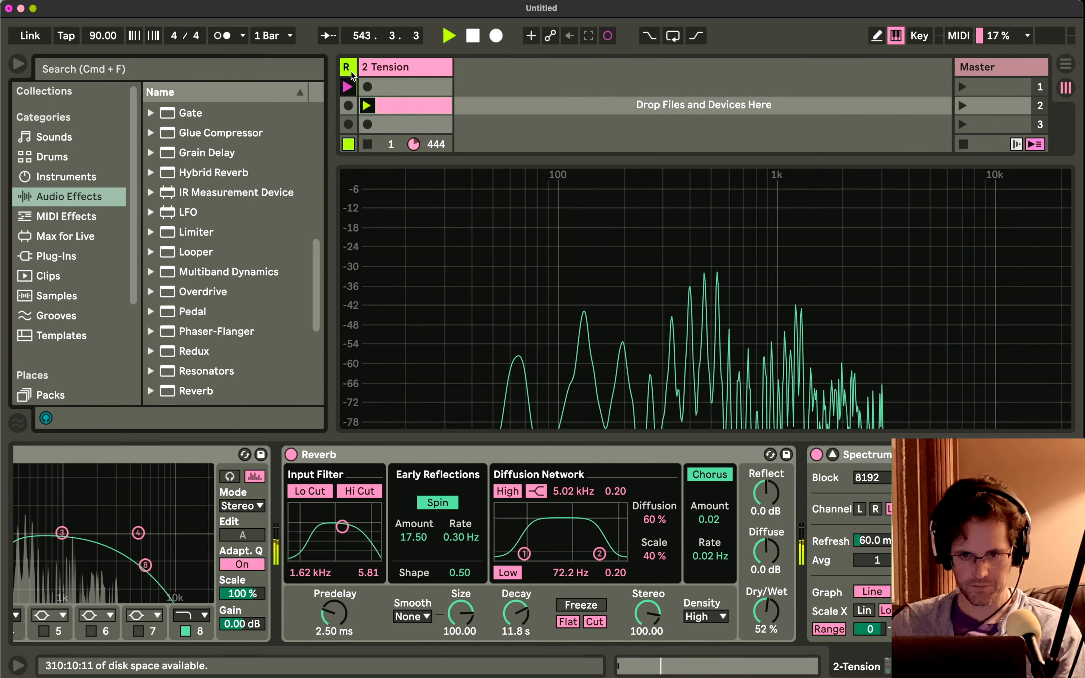
pyautogui.moveTo(354, 67); pyautogui.dragTo(468, 67)
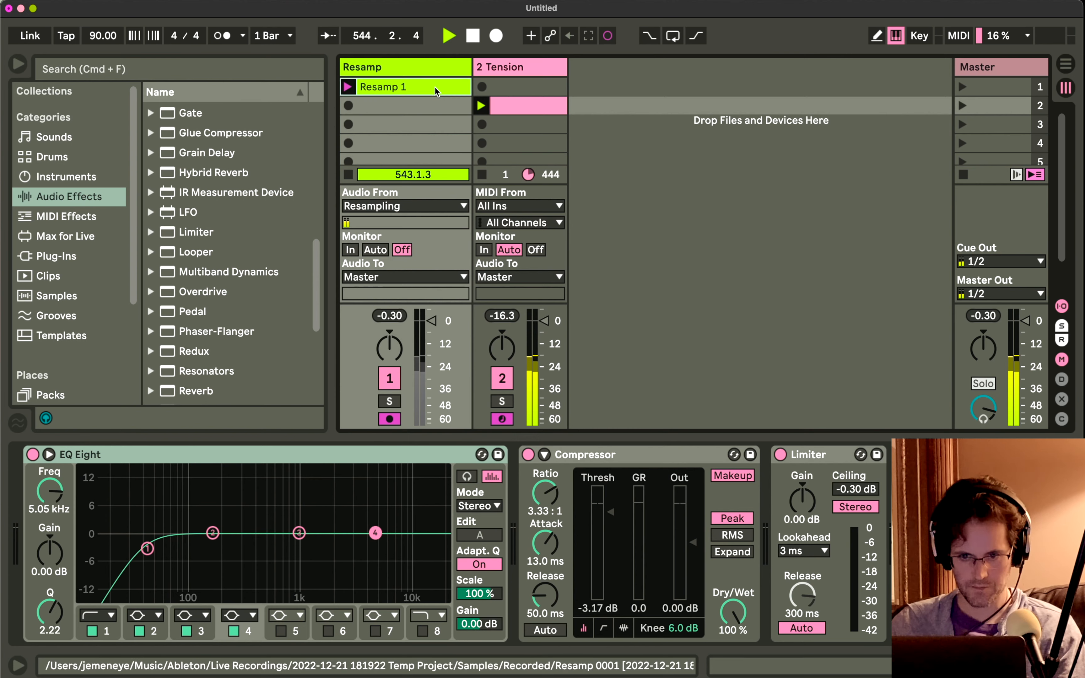
pyautogui.doubleClick(434, 88)
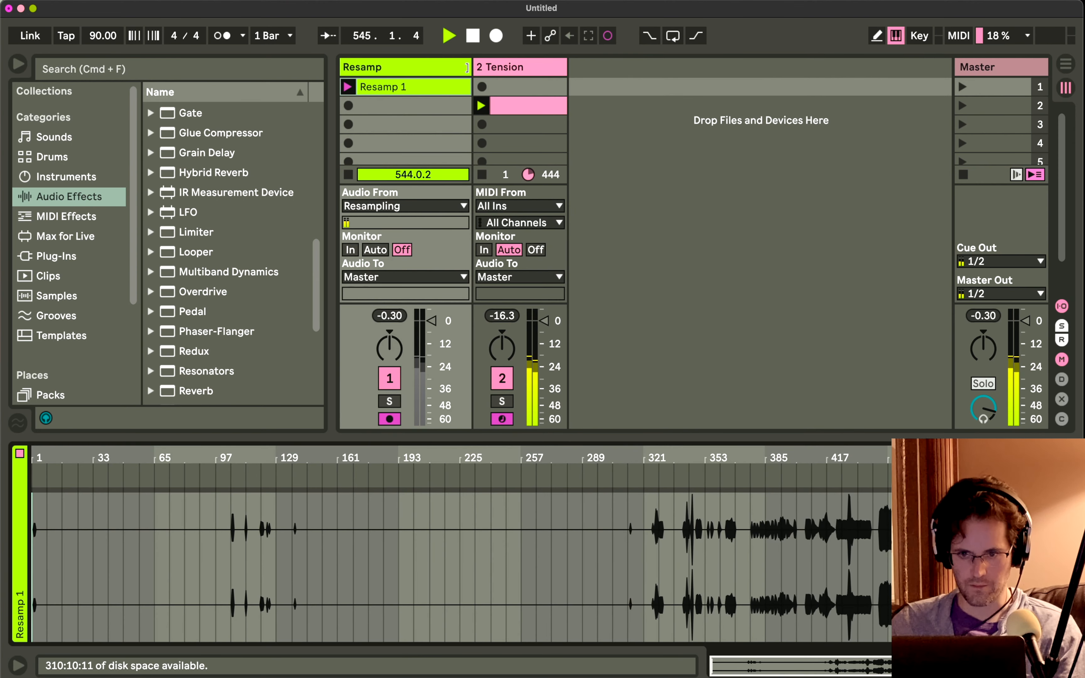
pyautogui.moveTo(471, 67); pyautogui.dragTo(129, 70)
pyautogui.scroll(-2, 195, 310)
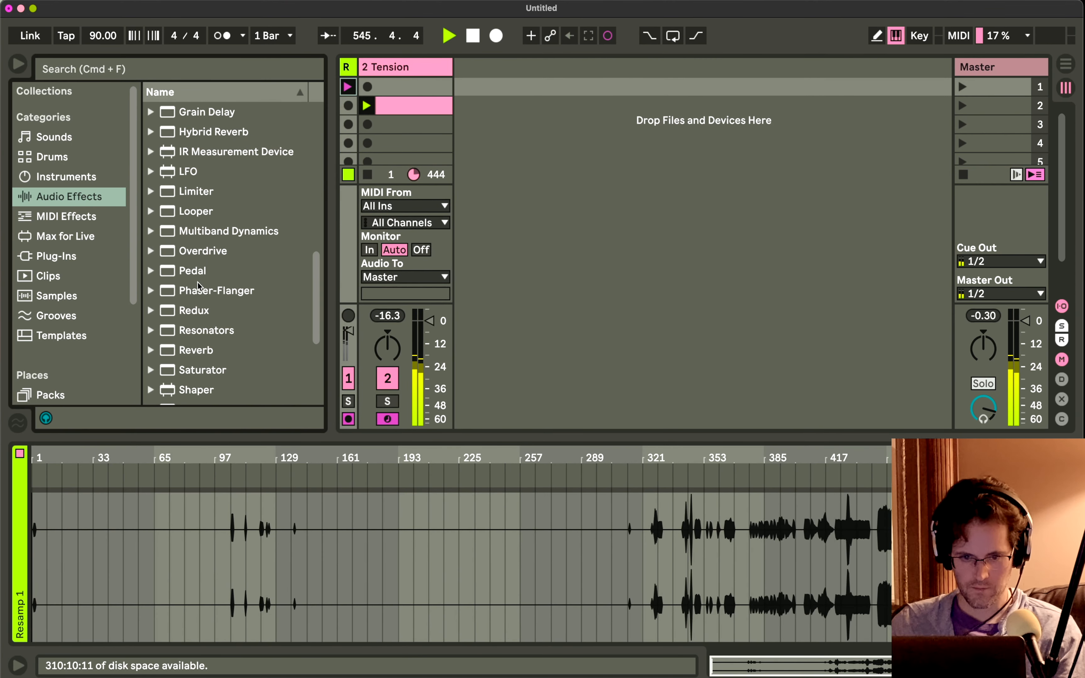
pyautogui.click(195, 311)
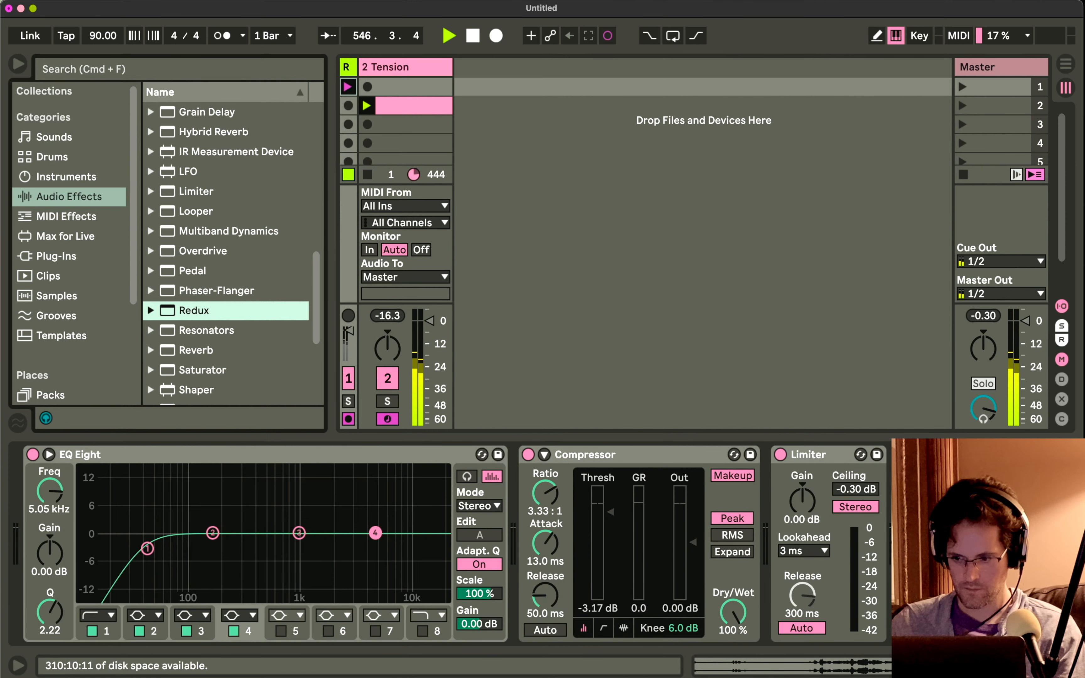
pyautogui.moveTo(804, 455); pyautogui.dragTo(807, 534)
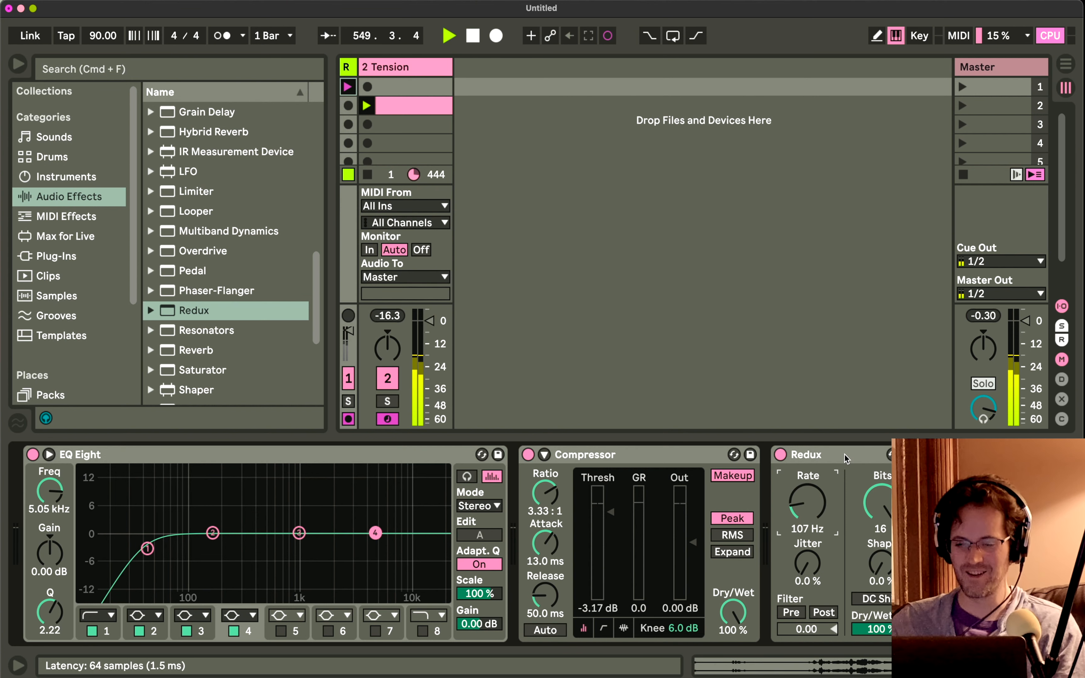
pyautogui.click(807, 455)
pyautogui.press('Delete')
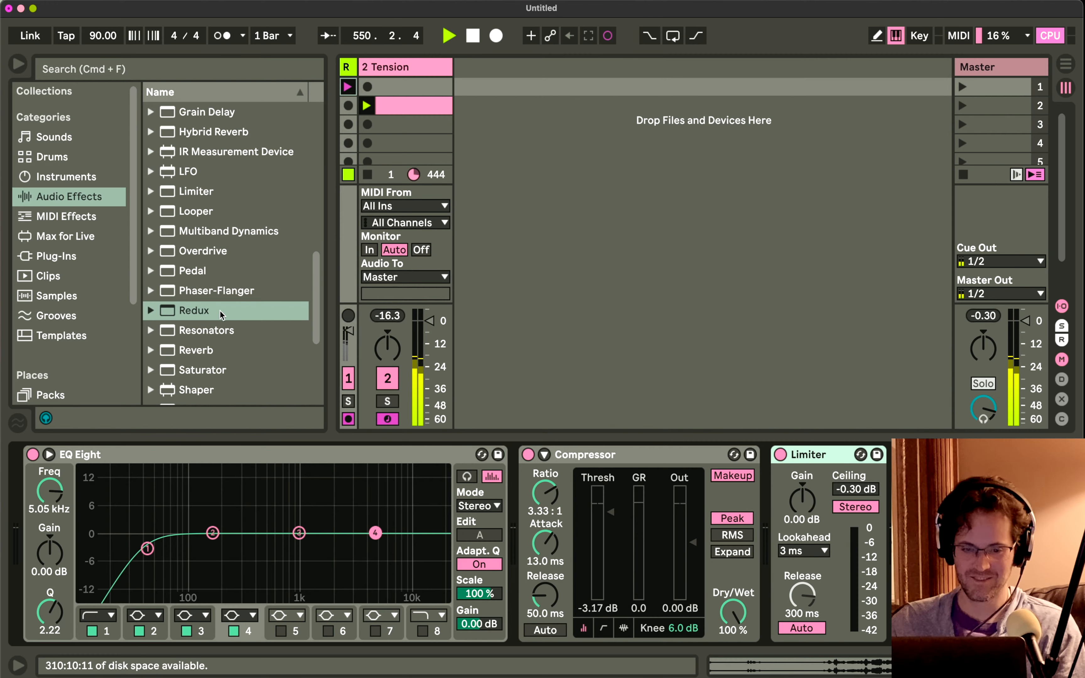
# Insert Redux before Reverb on the Tension track with Rate 5.66 kHz, Bits 10, Jitter 6.9% and Shape 7.0%, and move it ahead of EQ Eight.
pyautogui.moveTo(220, 313); pyautogui.dragTo(391, 531)
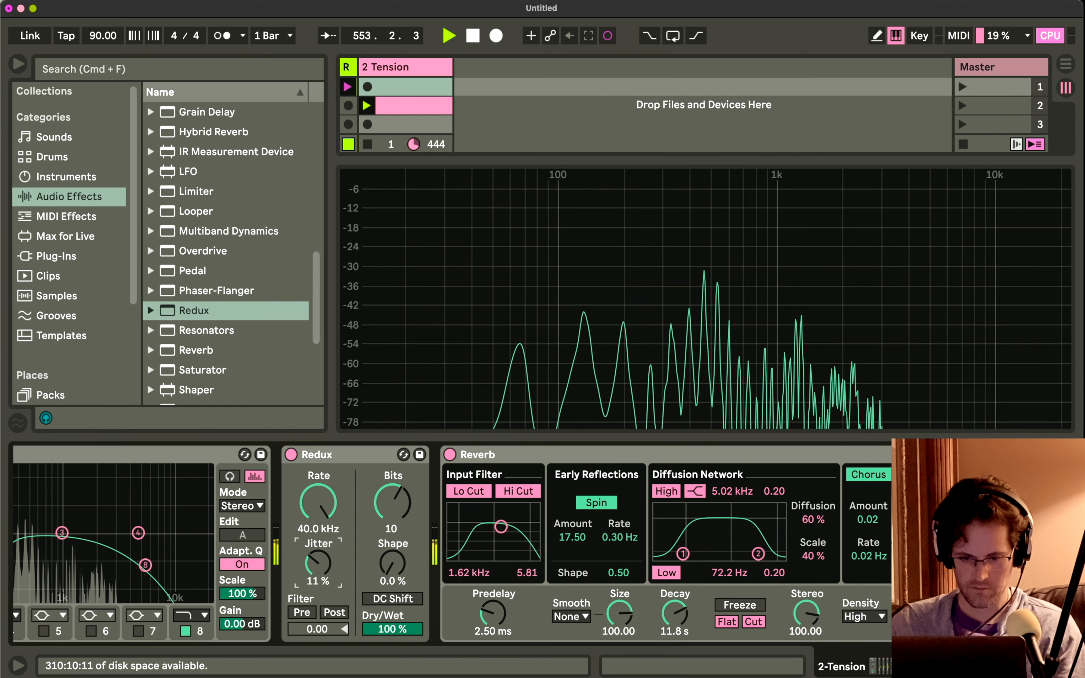
pyautogui.moveTo(318, 563); pyautogui.dragTo(321, 576)
pyautogui.moveTo(392, 578); pyautogui.dragTo(391, 573)
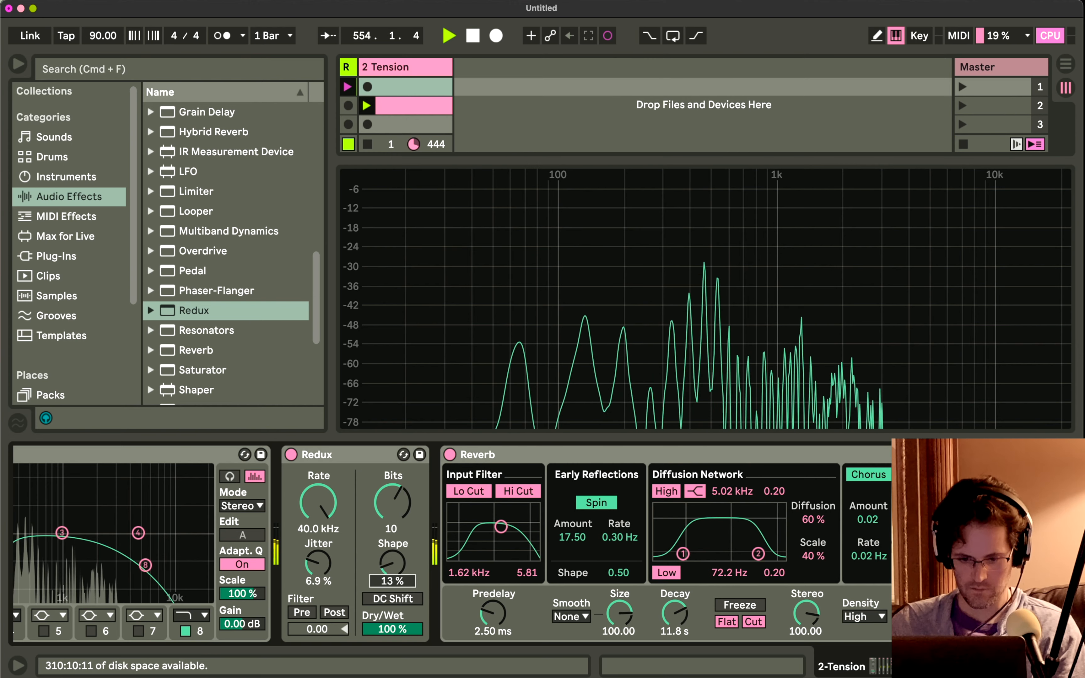
pyautogui.moveTo(327, 515)
pyautogui.mouseDown()
pyautogui.moveTo(328, 548)
pyautogui.moveTo(319, 506)
pyautogui.mouseUp()
pyautogui.hscroll(-10, 628, 516)
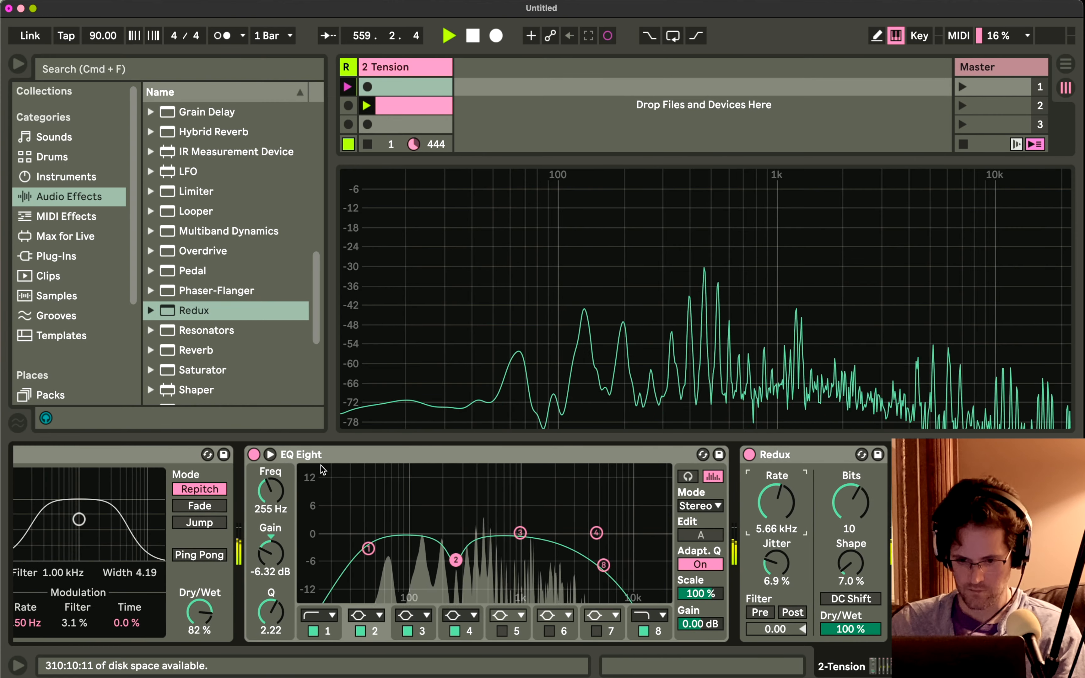
pyautogui.moveTo(802, 455); pyautogui.dragTo(287, 509)
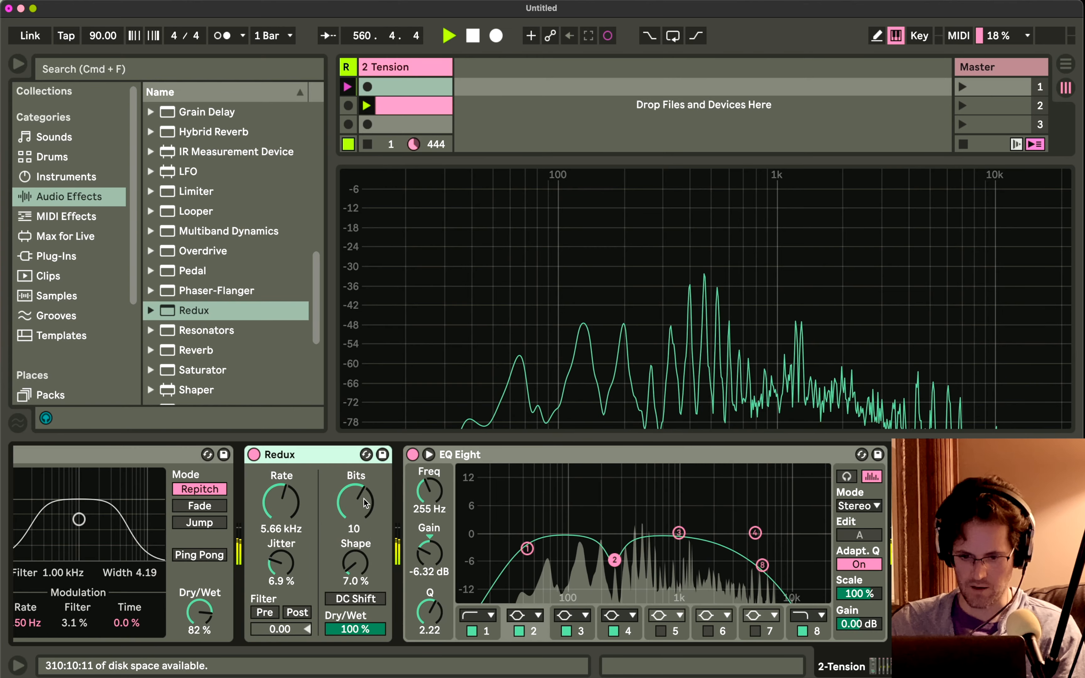
# Lengthen the Reverb's Decay to 26.6 s and raise its Dry/Wet to 67%.
pyautogui.hscroll(-3, 364, 502)
pyautogui.hscroll(10, 364, 502)
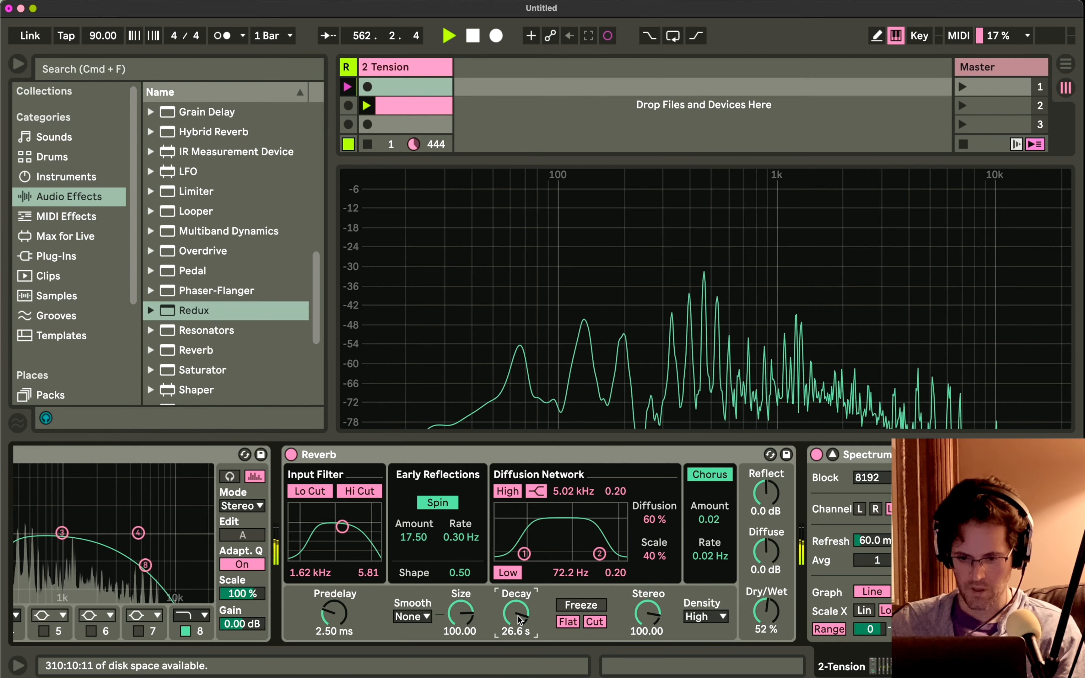
pyautogui.moveTo(757, 614); pyautogui.dragTo(756, 599)
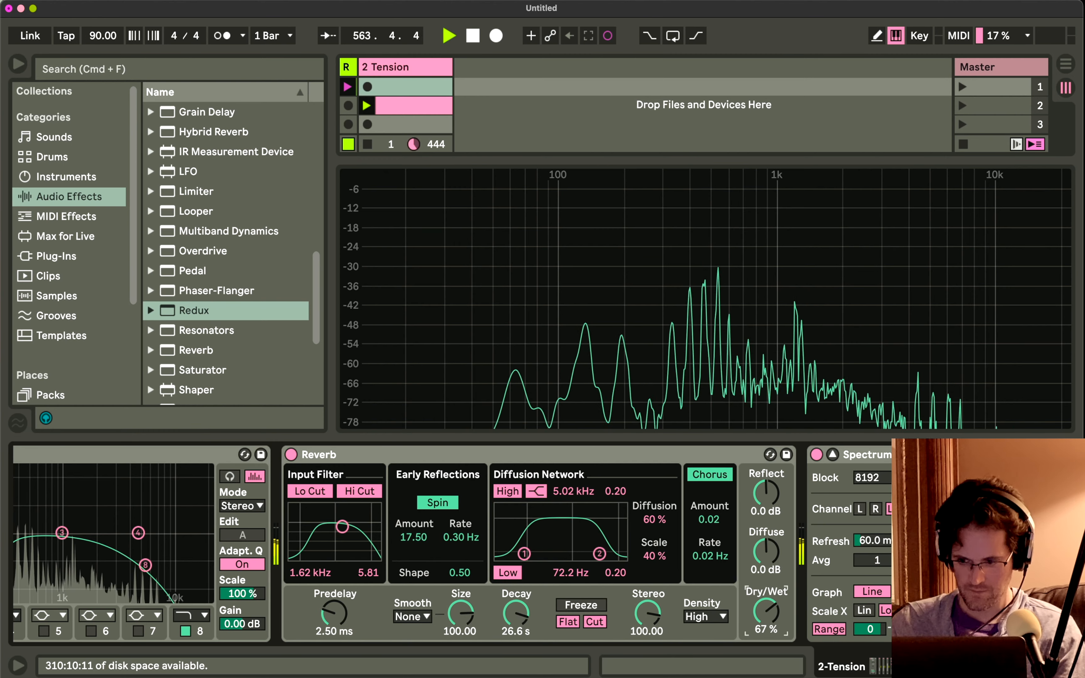
pyautogui.click(646, 111)
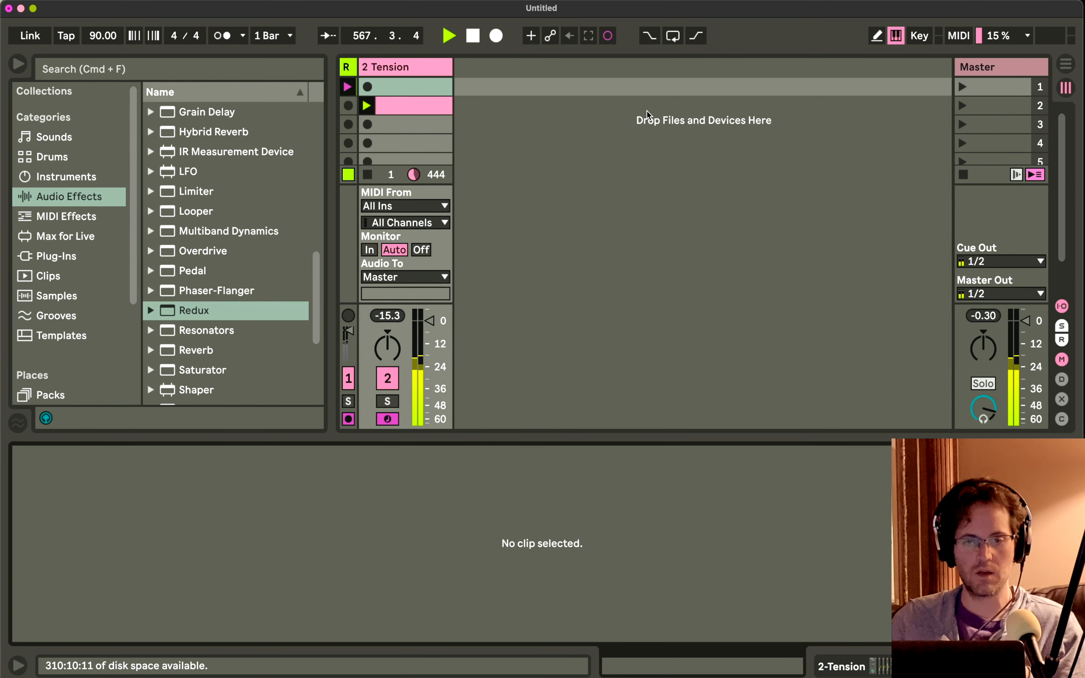
pyautogui.click(672, 36)
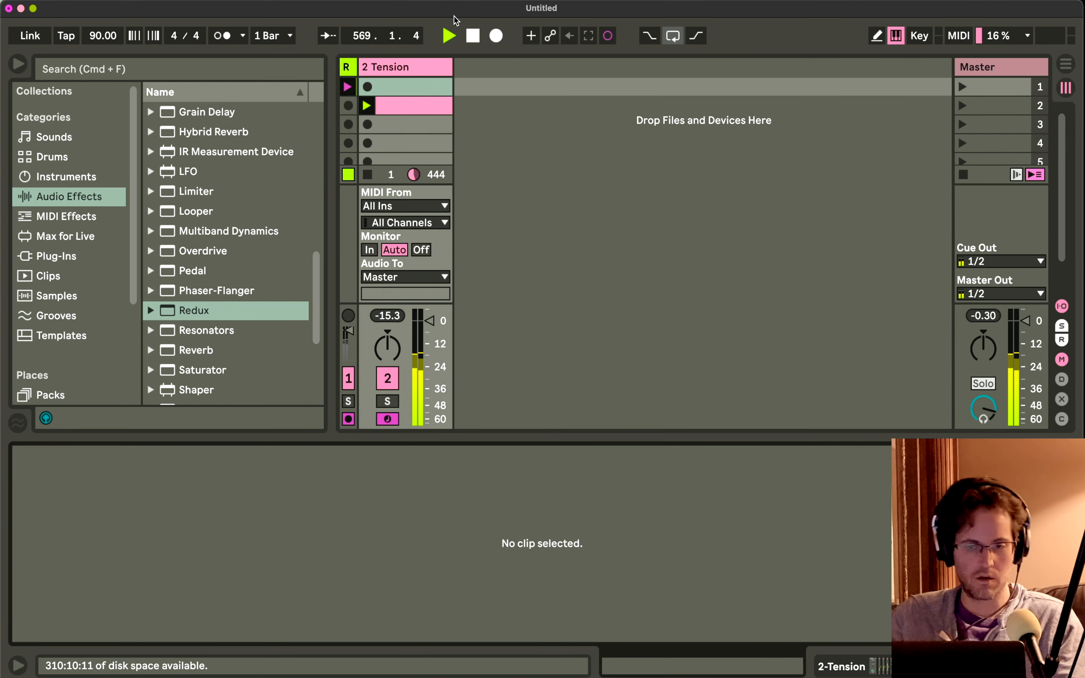
pyautogui.click(409, 71)
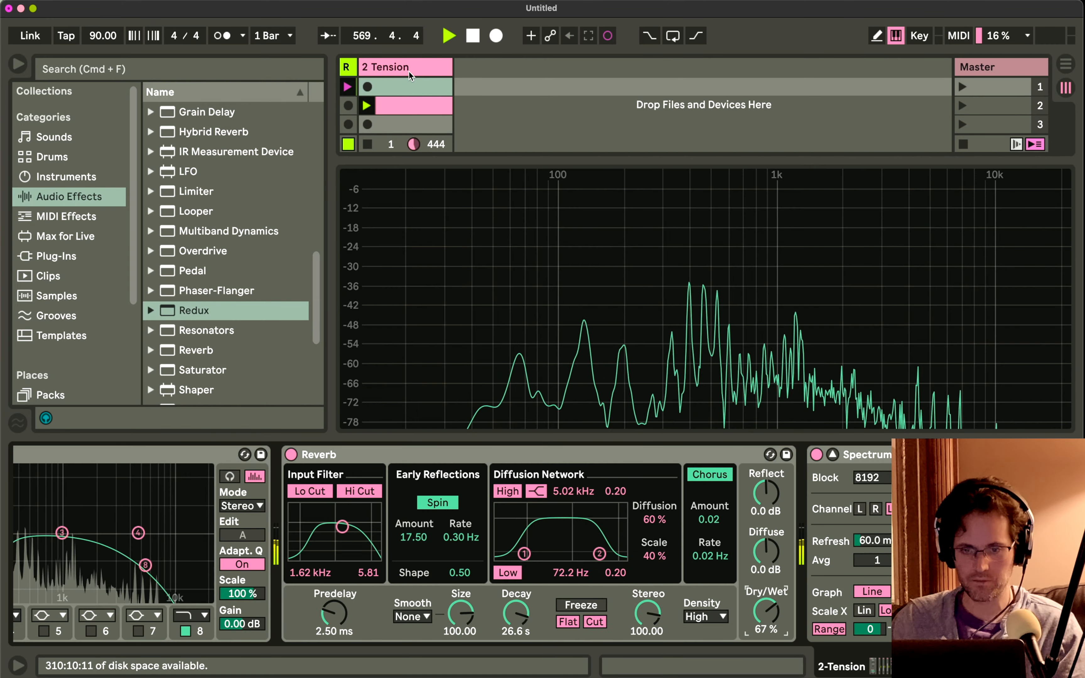
# Hide the detail view, insert an audio track after the Tension track and set its input to Resampling.
pyautogui.press('super+alt+l')
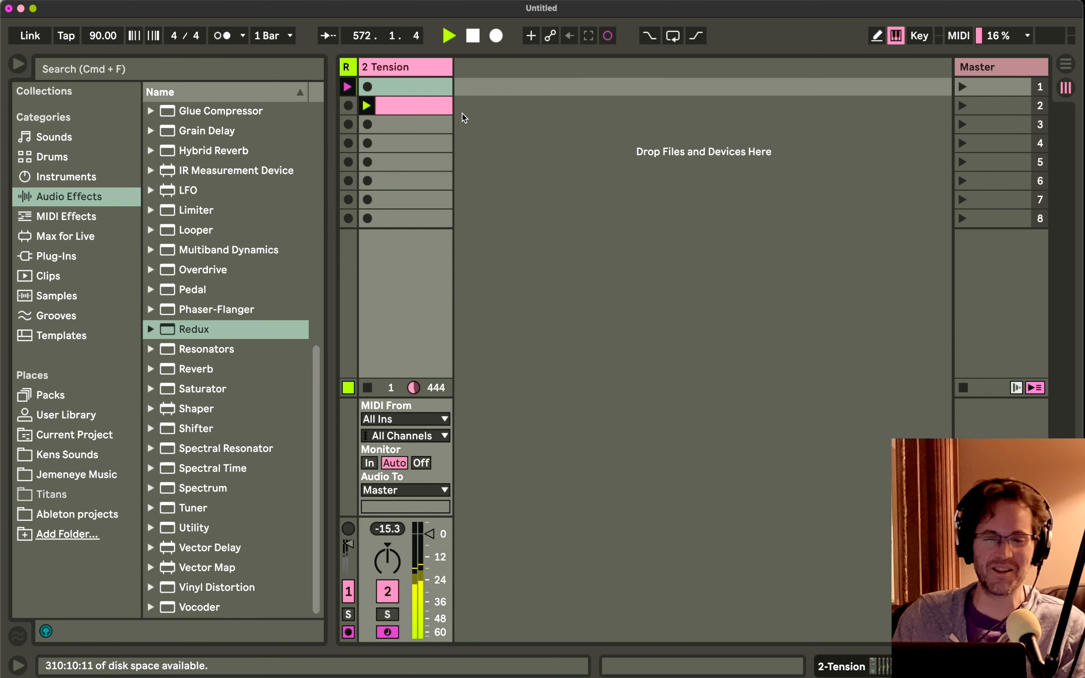
pyautogui.rightClick(461, 113)
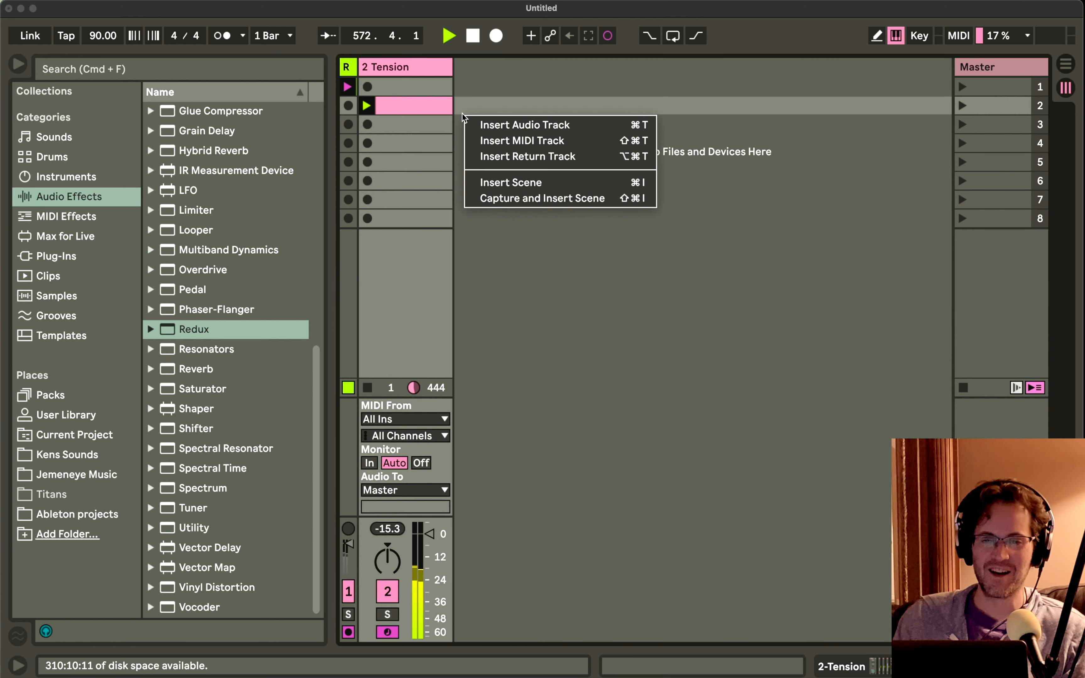
pyautogui.click(478, 122)
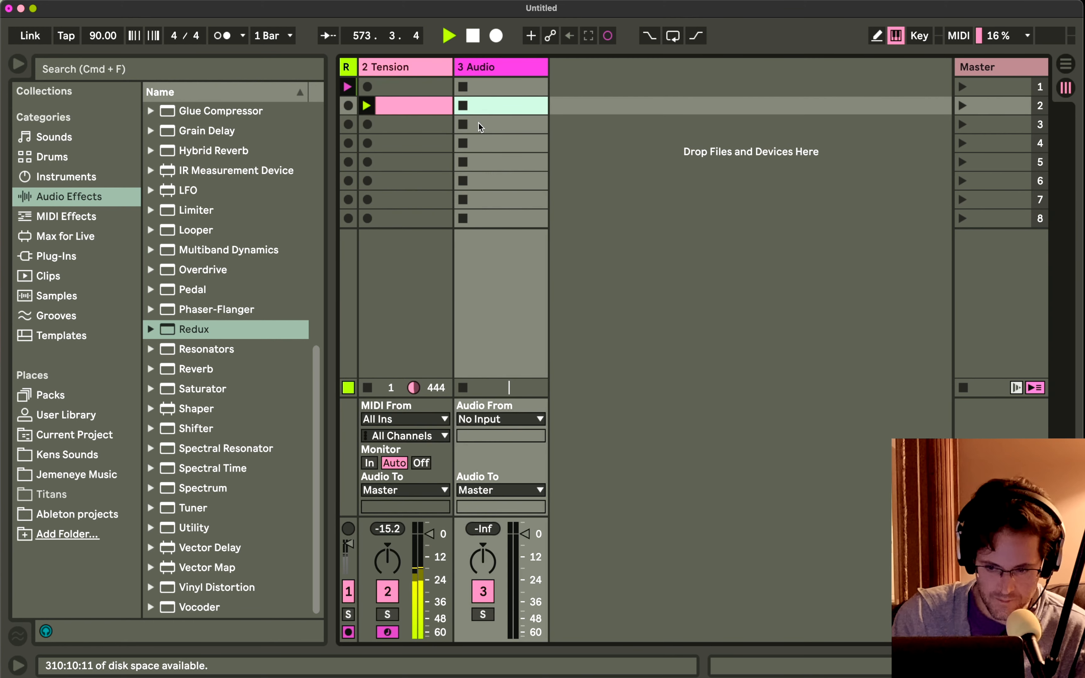
pyautogui.press('super+alt+i')
pyautogui.press('super+alt+i')
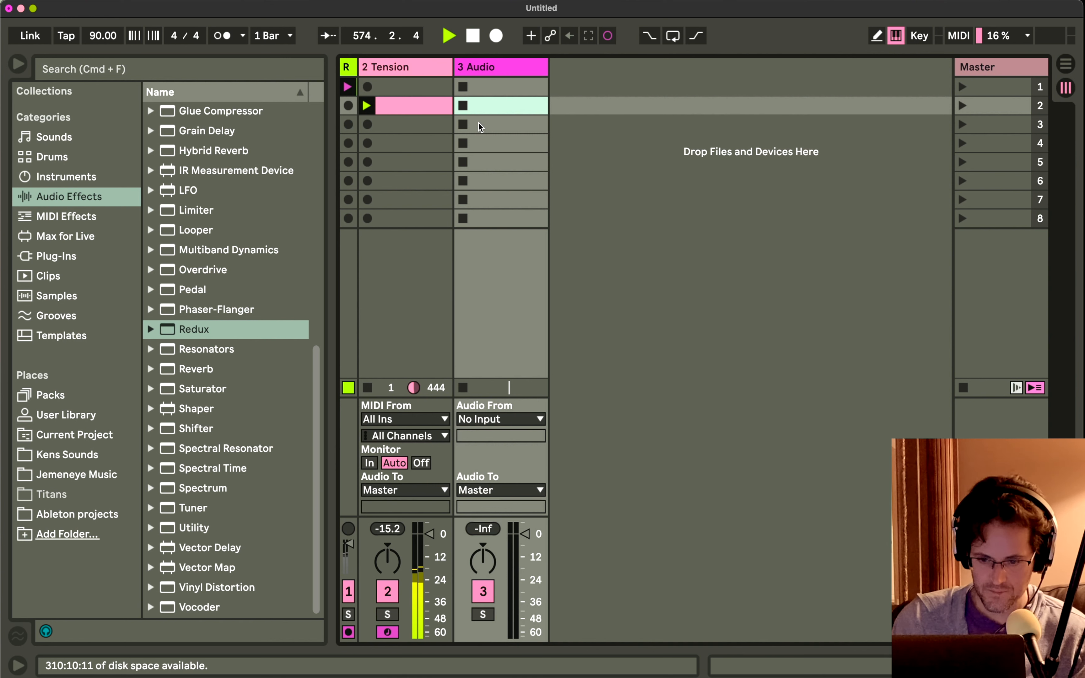
pyautogui.click(477, 420)
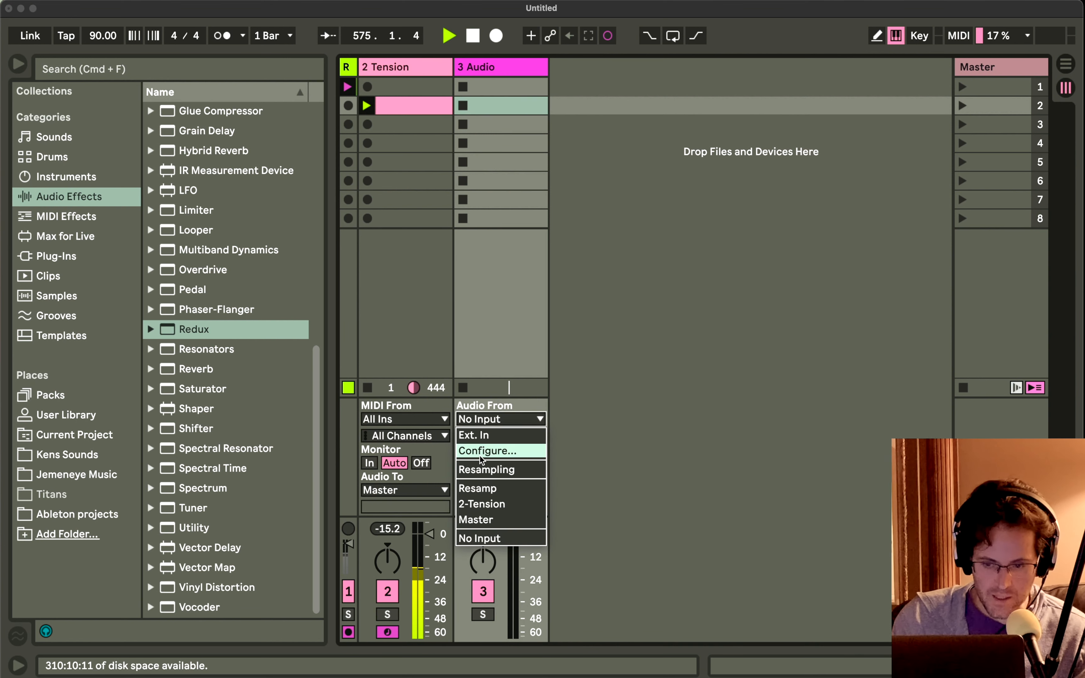
pyautogui.click(482, 472)
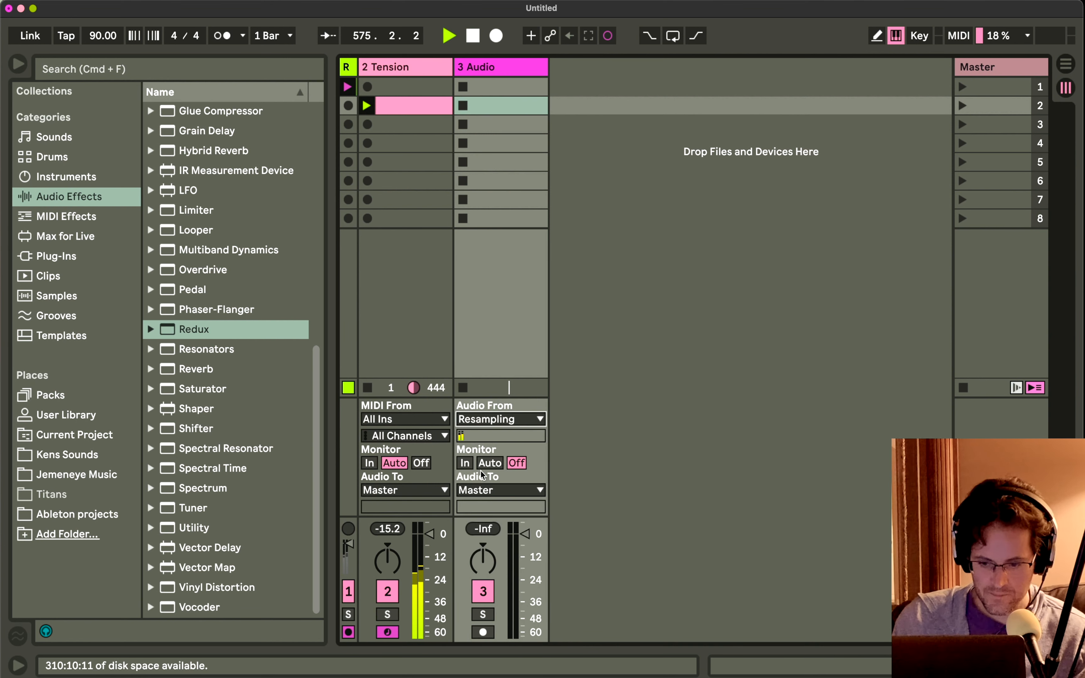
# Arm the new audio track, start recording a clip in its fourth slot and show the clip's waveform.
pyautogui.click(483, 633)
pyautogui.click(463, 144)
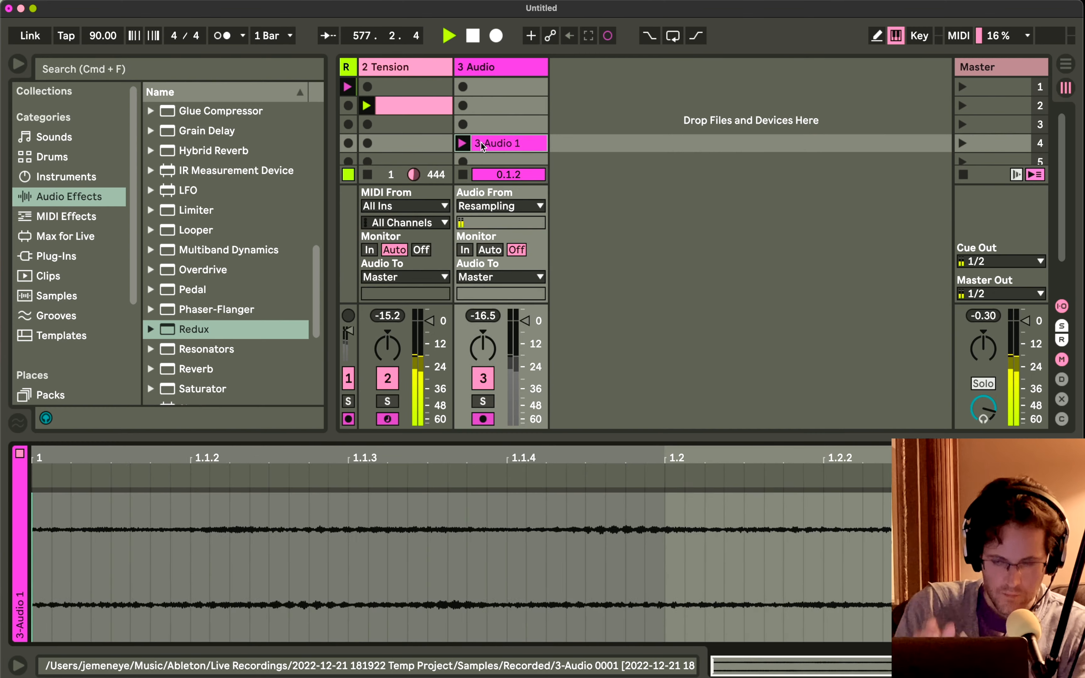
pyautogui.doubleClick(480, 143)
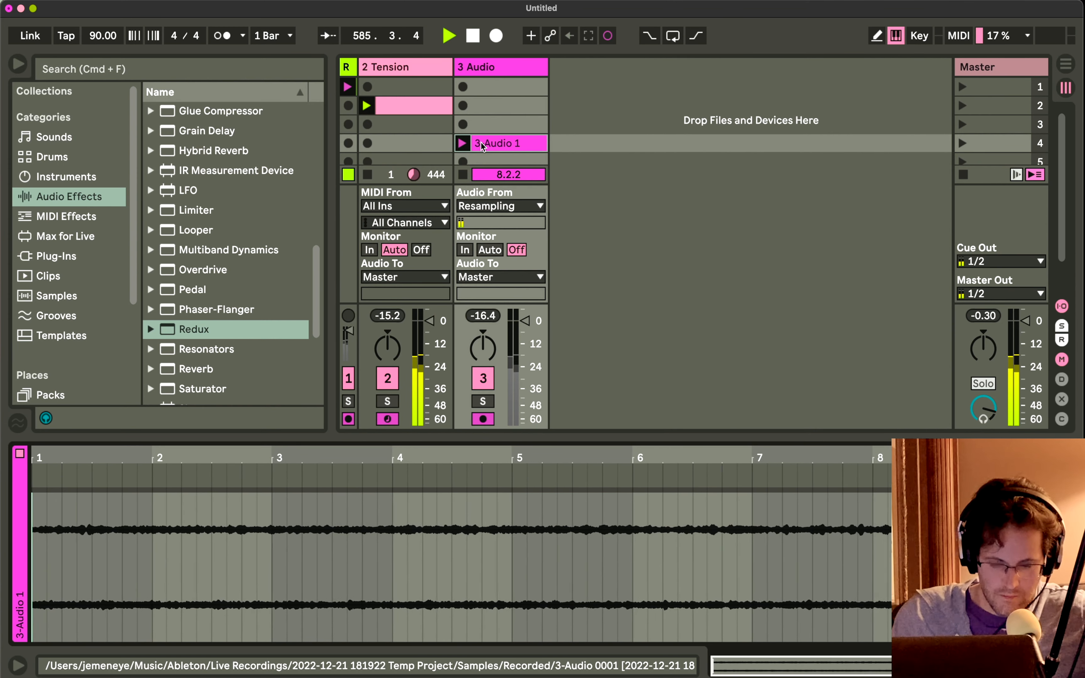
# Stop the clip on the Tension track while the resampling continues, and check the track's spectrum and devices.
pyautogui.click(445, 109)
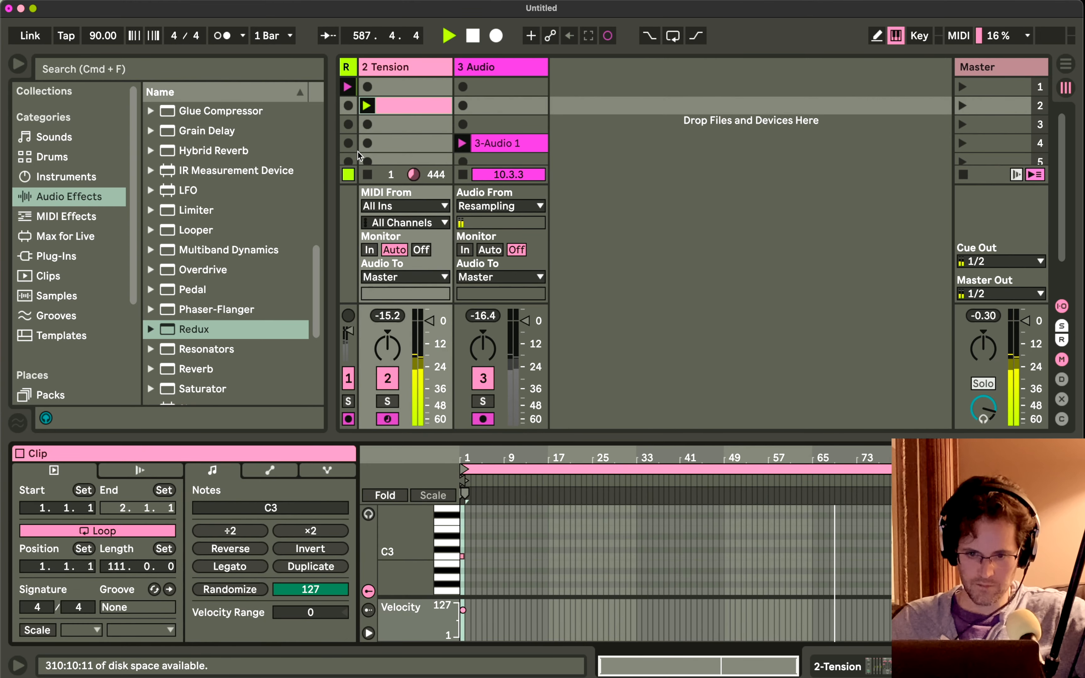
pyautogui.click(368, 175)
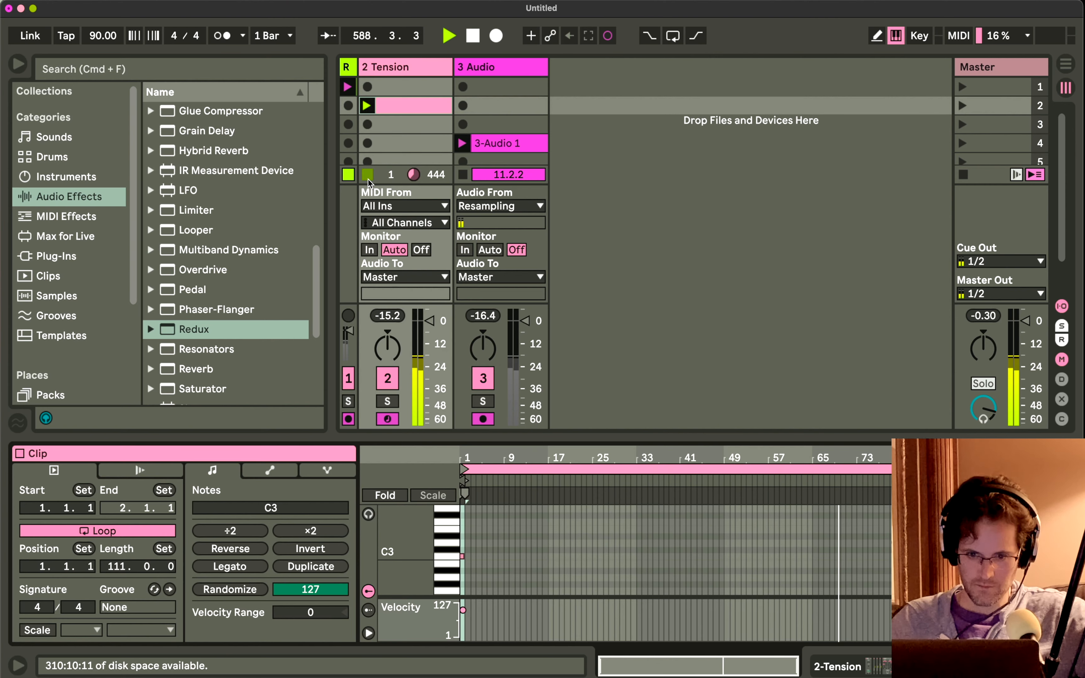
pyautogui.hotkey('shift', 'Tab')
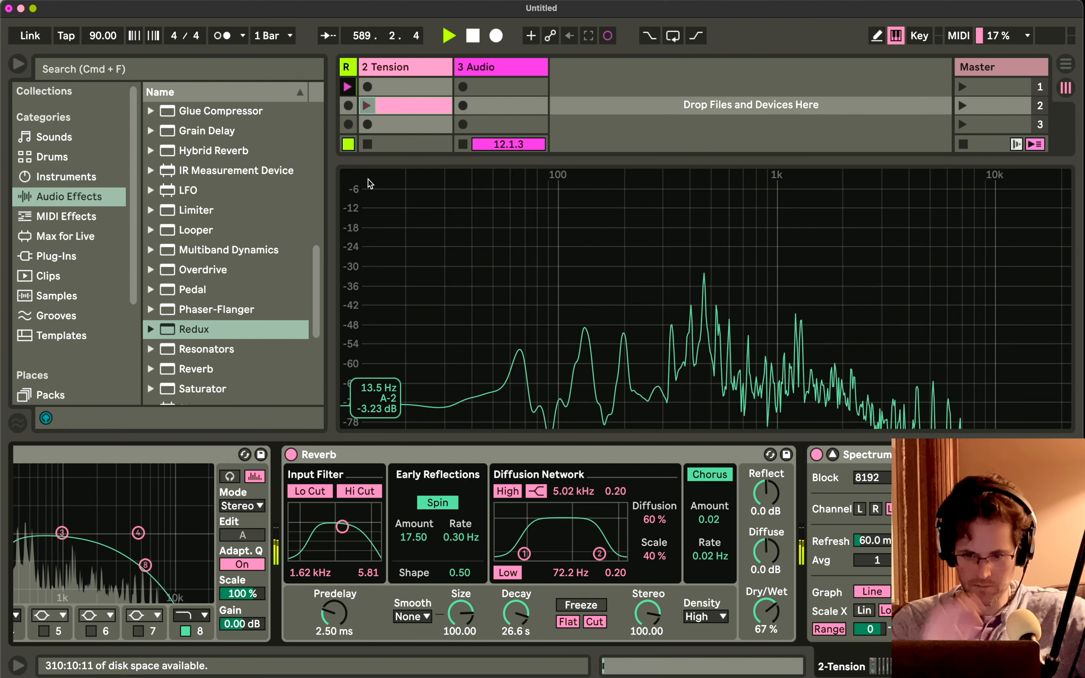
pyautogui.hotkey('shift', 'Tab')
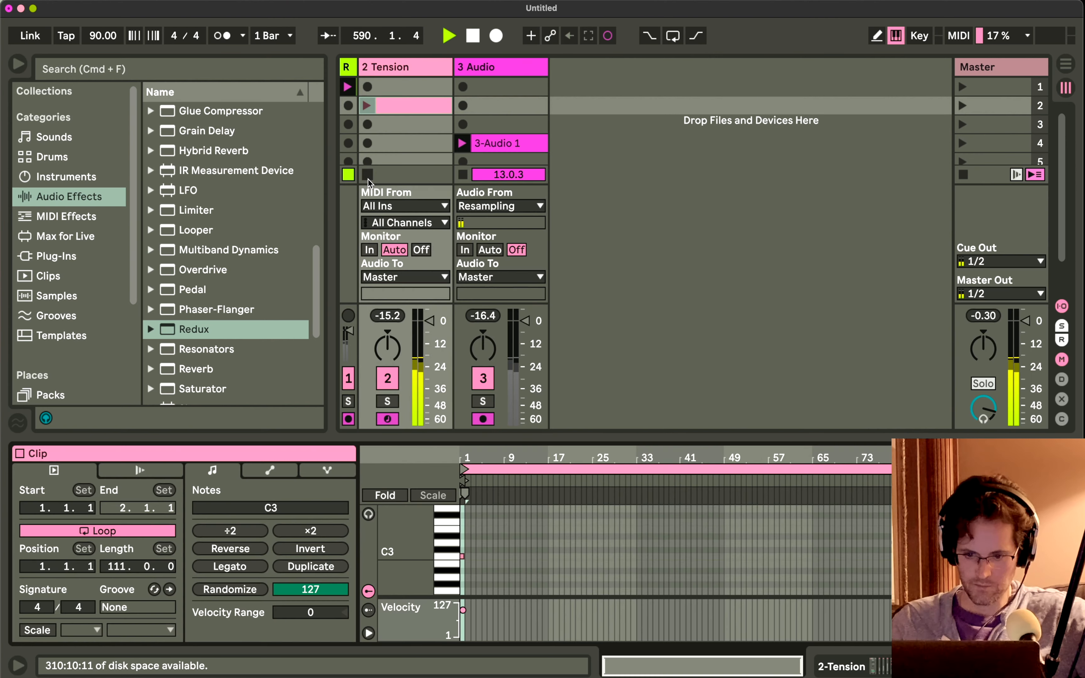
# Fade the Tension track's volume down to -inf dB and end the resampling recording on the audio track.
pyautogui.click(435, 311)
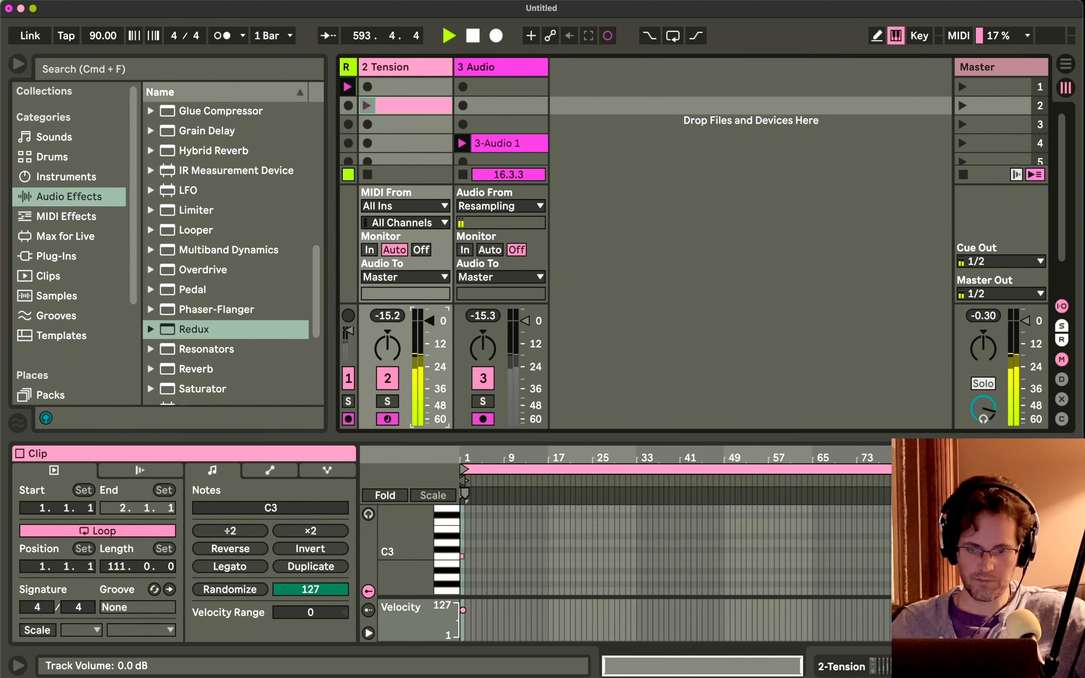
pyautogui.moveTo(429, 320); pyautogui.dragTo(430, 421)
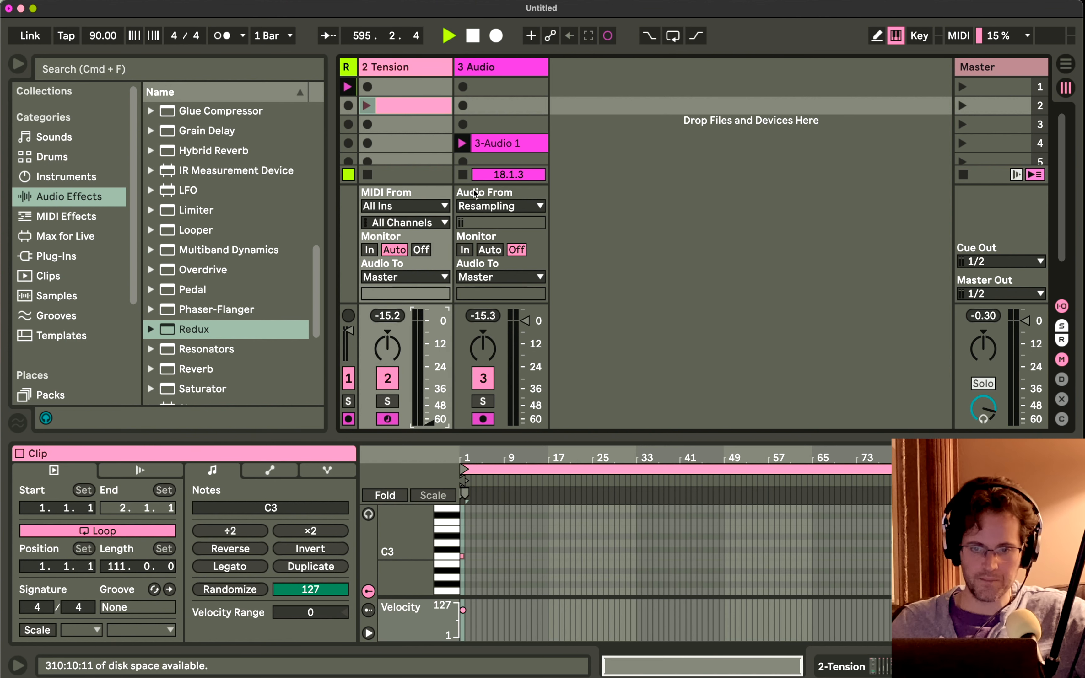
pyautogui.click(468, 144)
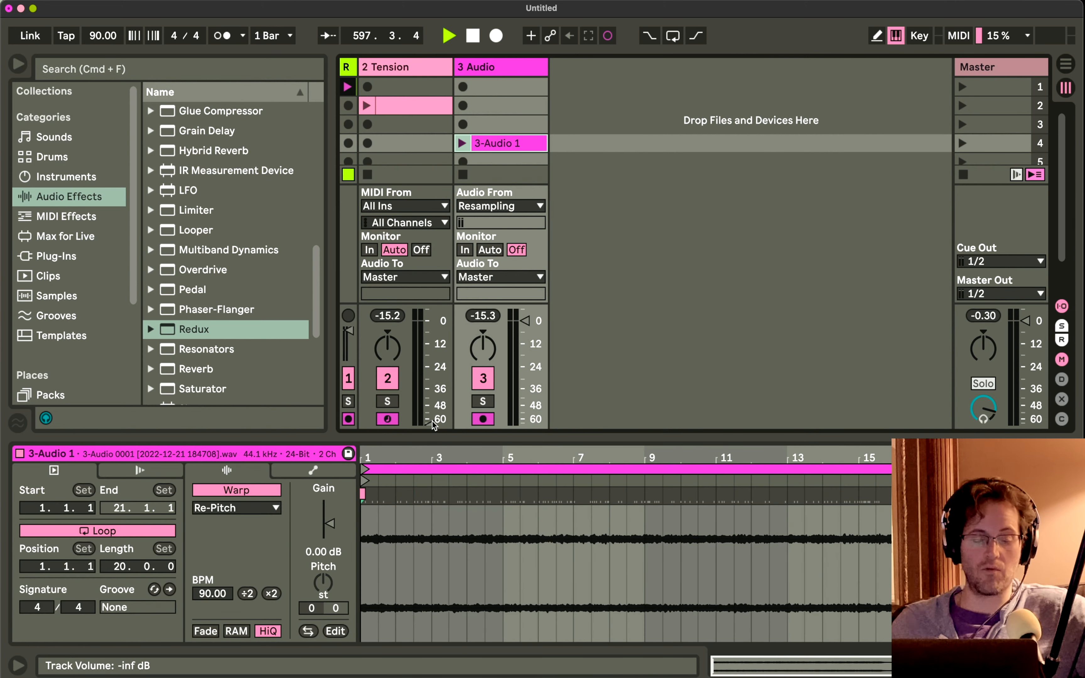
# Unfold the Tension instrument in its track's device chain and raise the track volume to -15 dB.
pyautogui.click(428, 64)
pyautogui.hscroll(-10, 340, 566)
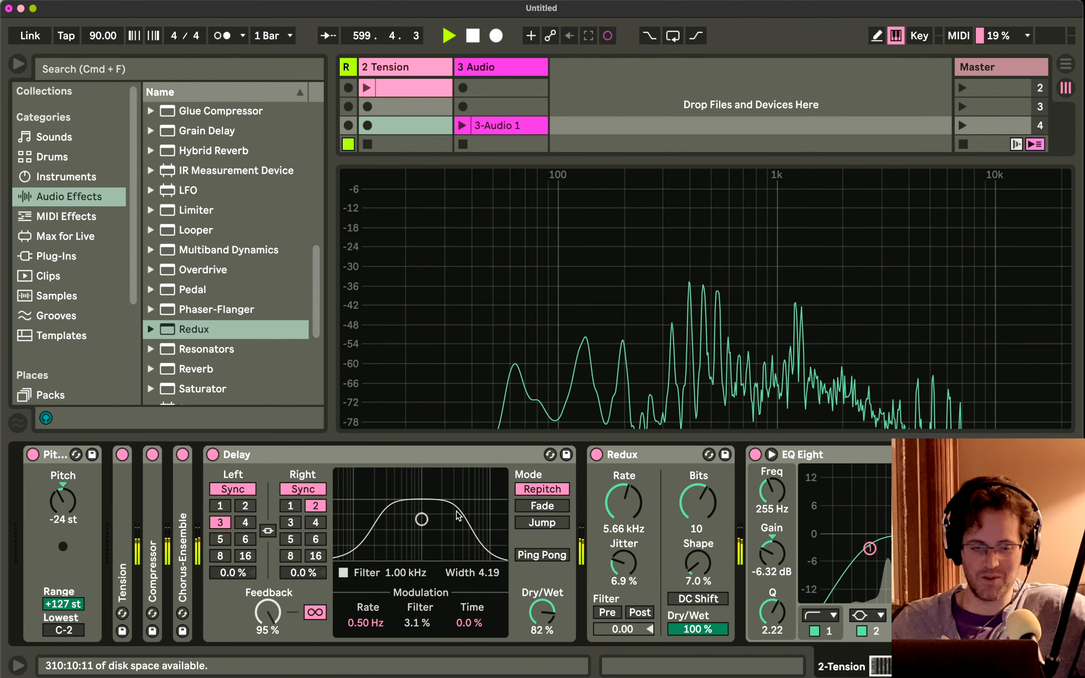
pyautogui.doubleClick(124, 517)
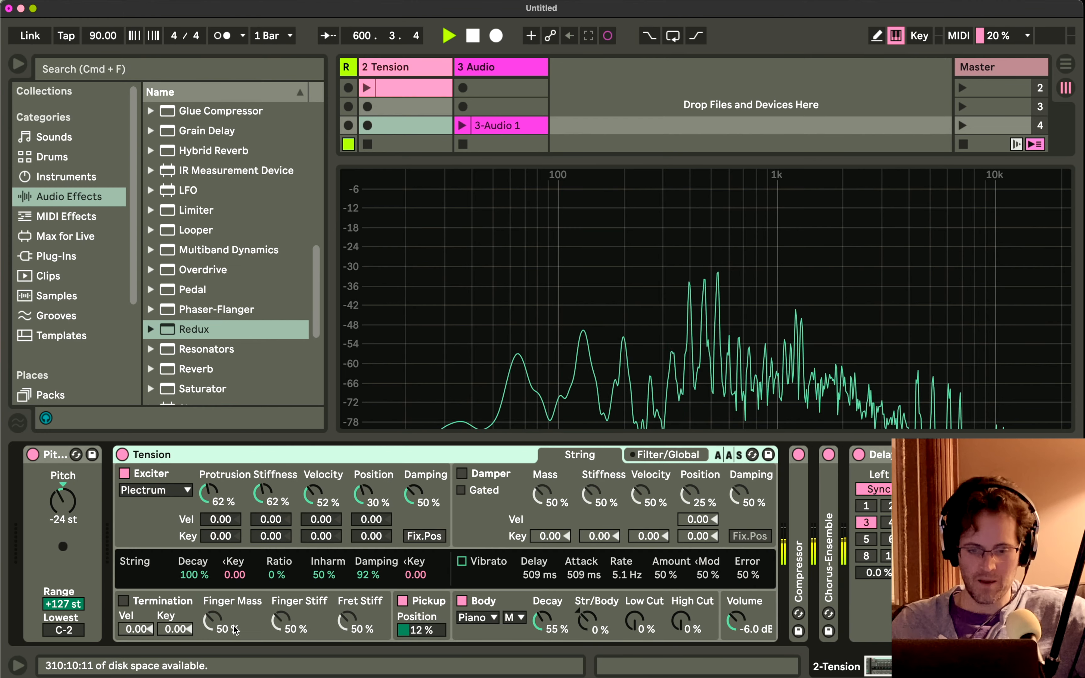
pyautogui.hotkey('shift', 'Tab')
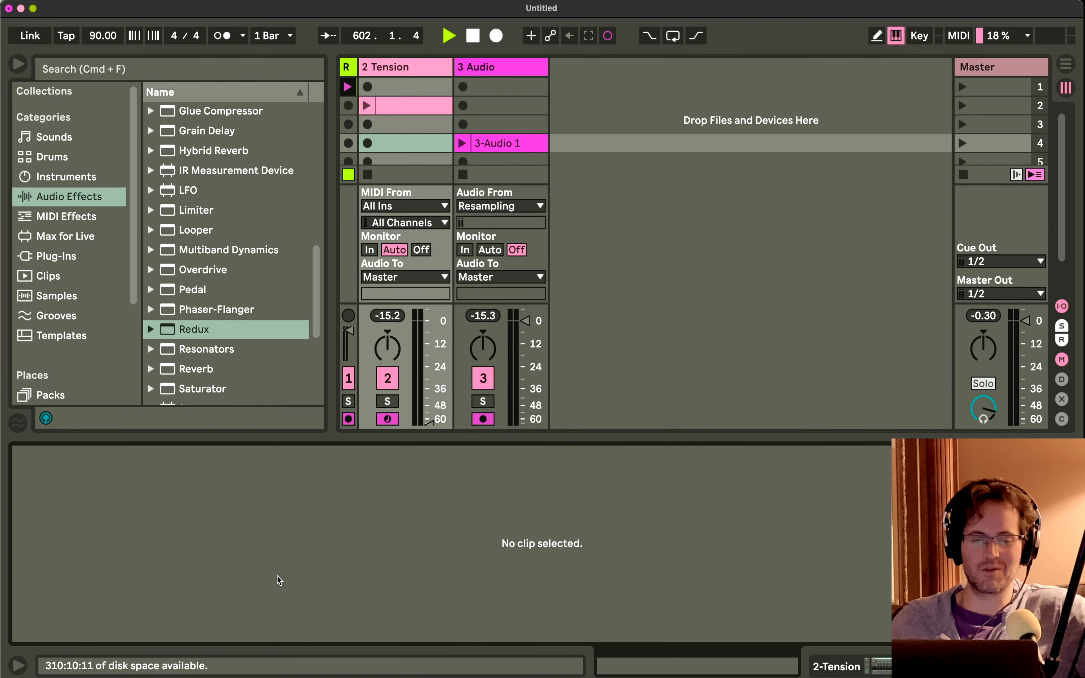
pyautogui.moveTo(429, 422); pyautogui.dragTo(429, 350)
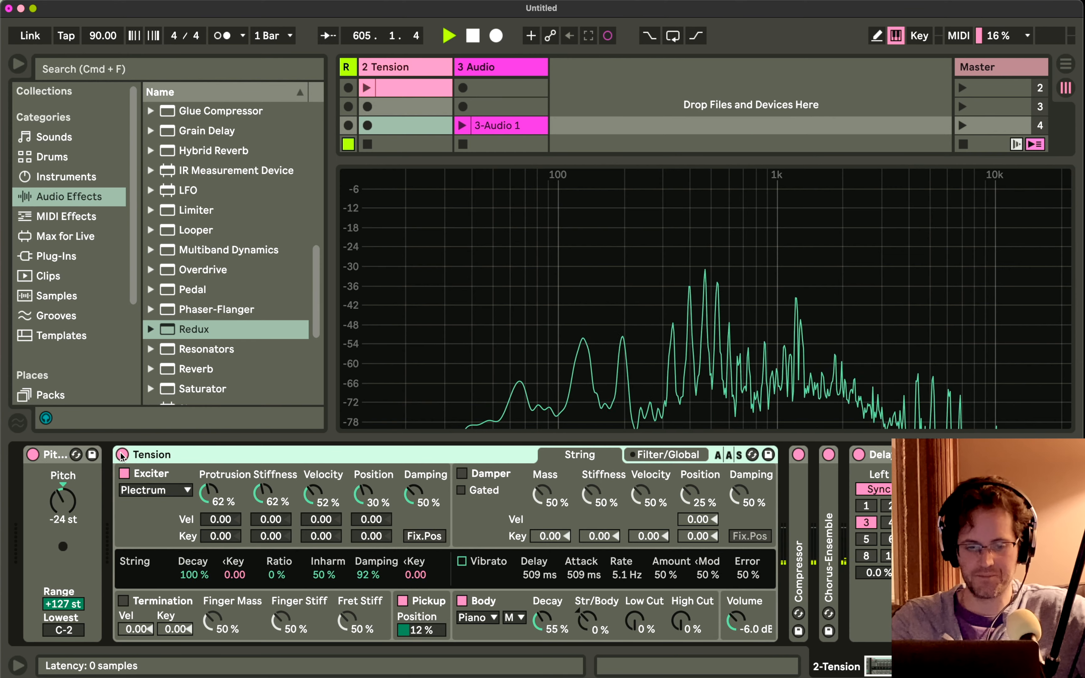
# Switch the Tension instrument off to silence its sustained note and switch it back on.
pyautogui.hotkey('shift', 'Tab')
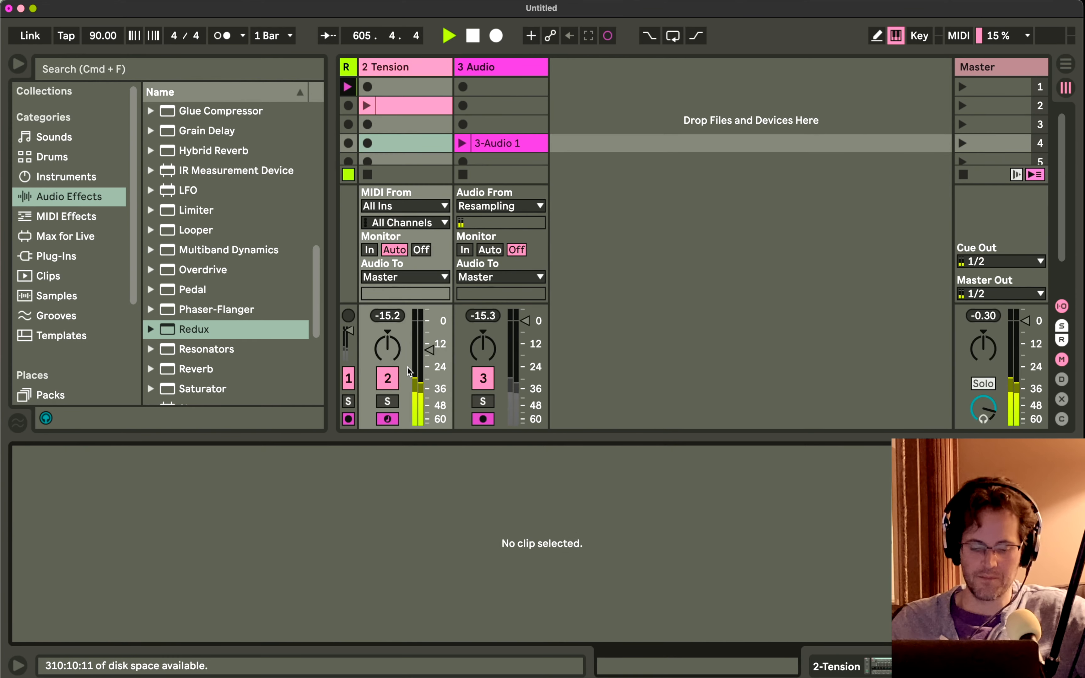
pyautogui.hotkey('shift', 'Tab')
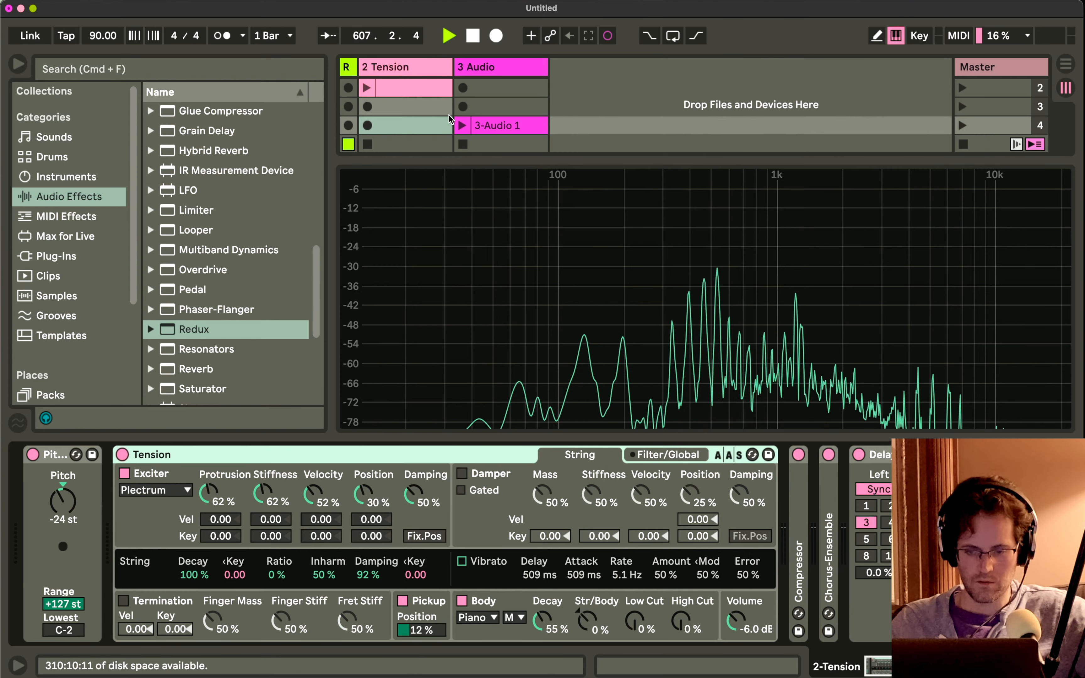
pyautogui.click(124, 454)
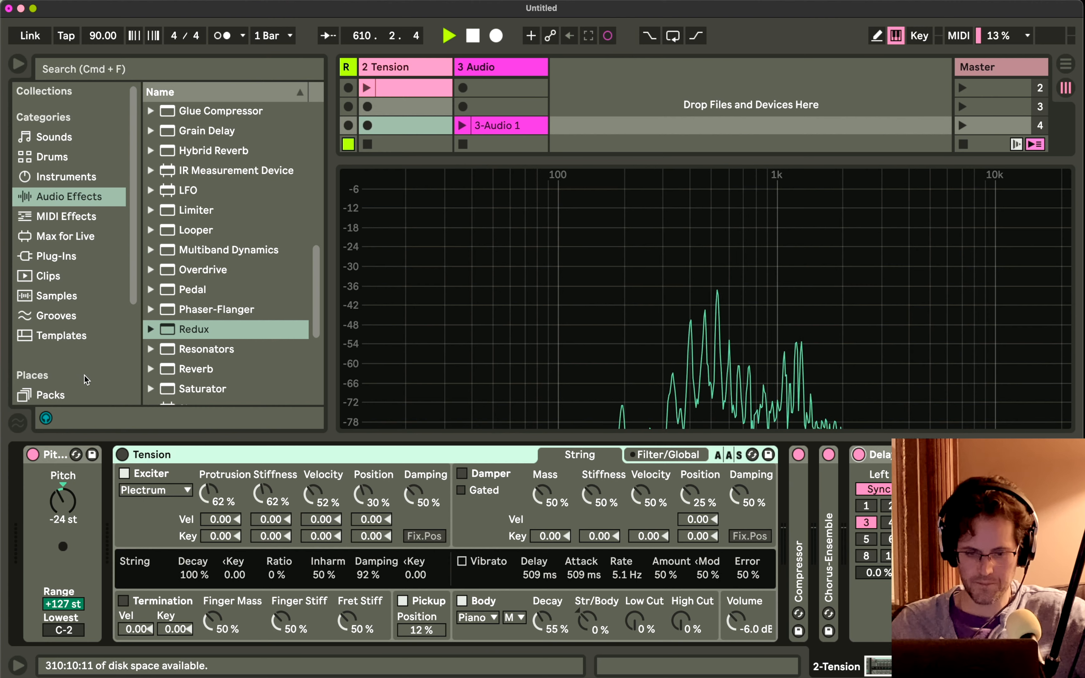
pyautogui.click(123, 455)
pyautogui.hotkey('shift', 'Tab')
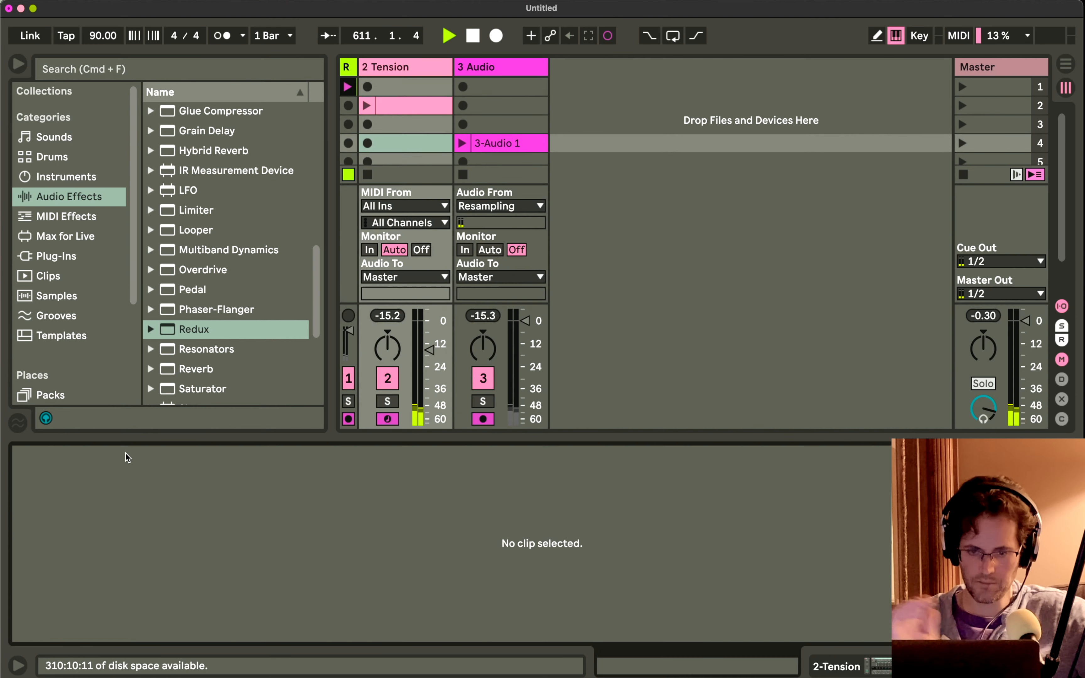
# Play back the resampled clip on the audio track and stop it.
pyautogui.click(491, 141)
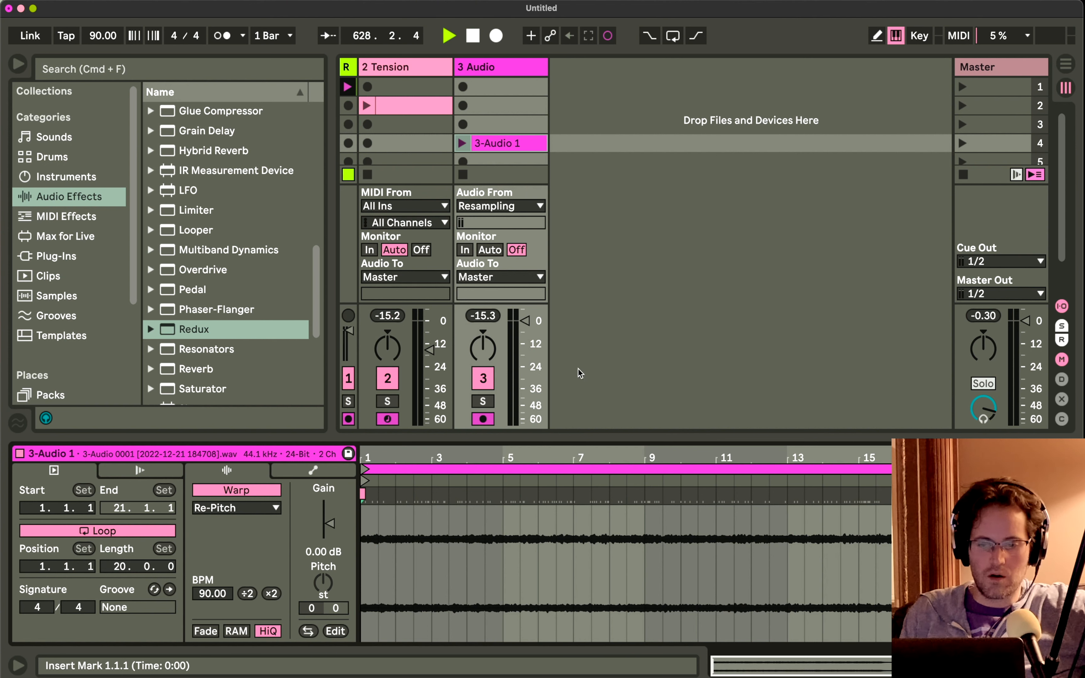
pyautogui.click(461, 143)
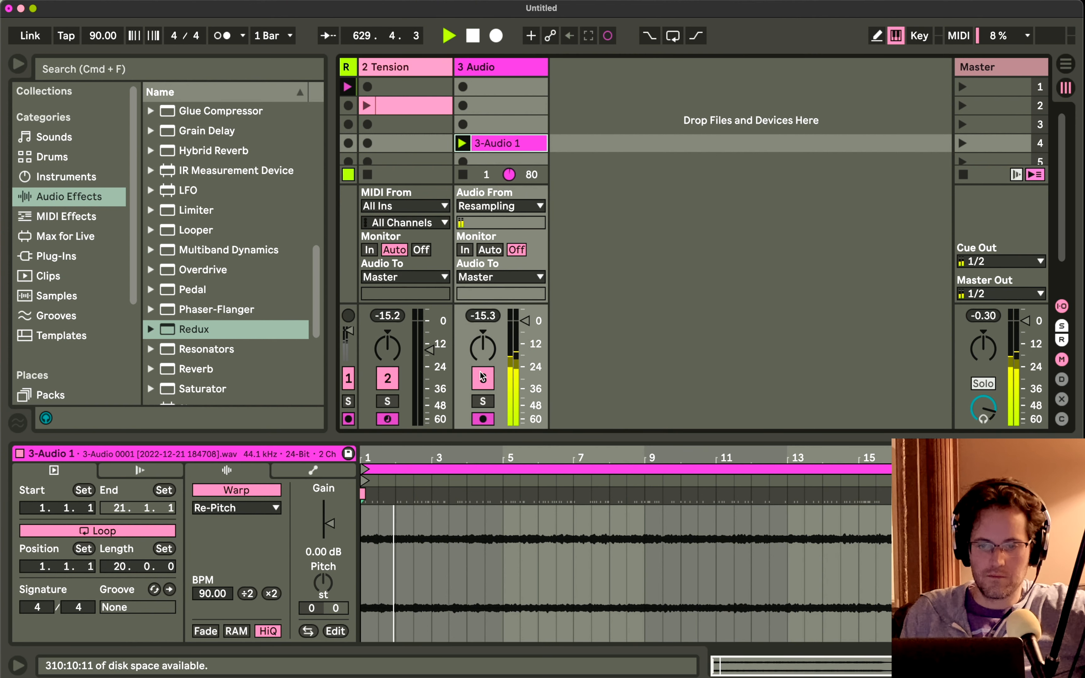
pyautogui.click(463, 174)
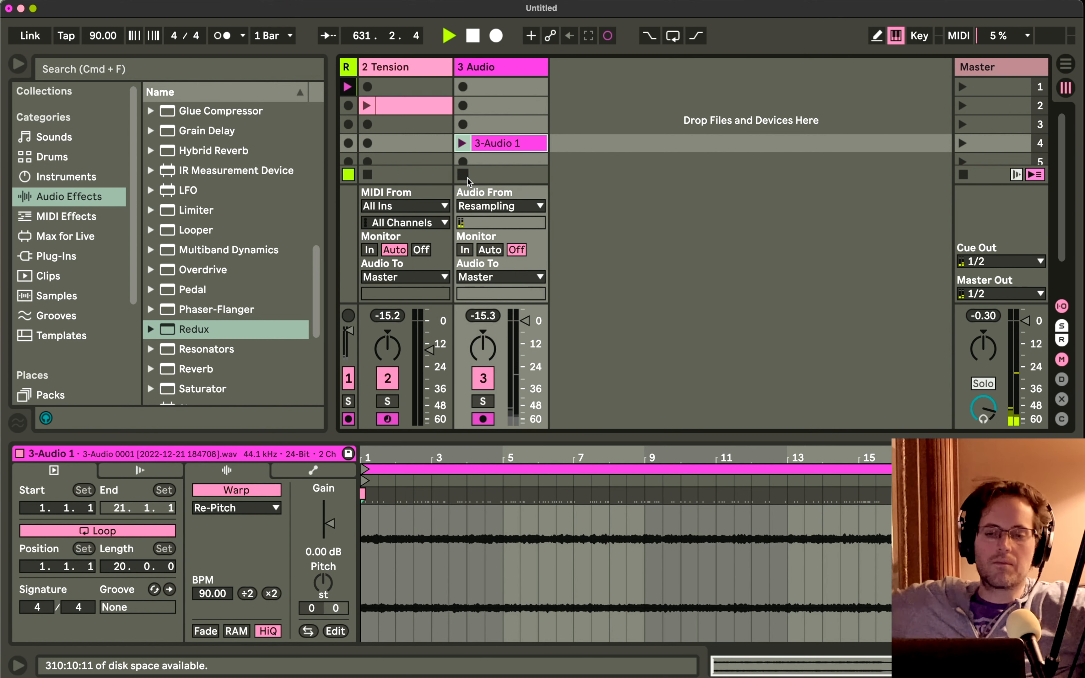
# Widen the Resamp track to inspect its recorded clip and view the audio track's device chain.
pyautogui.moveTo(357, 72); pyautogui.dragTo(471, 72)
pyautogui.click(455, 88)
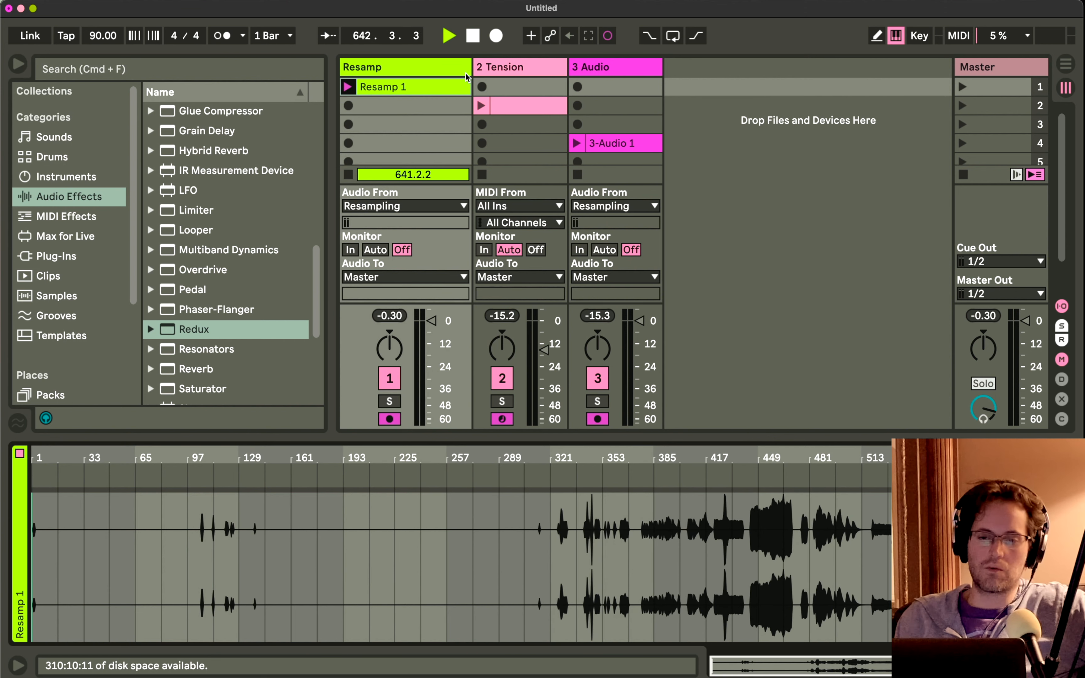
pyautogui.doubleClick(601, 68)
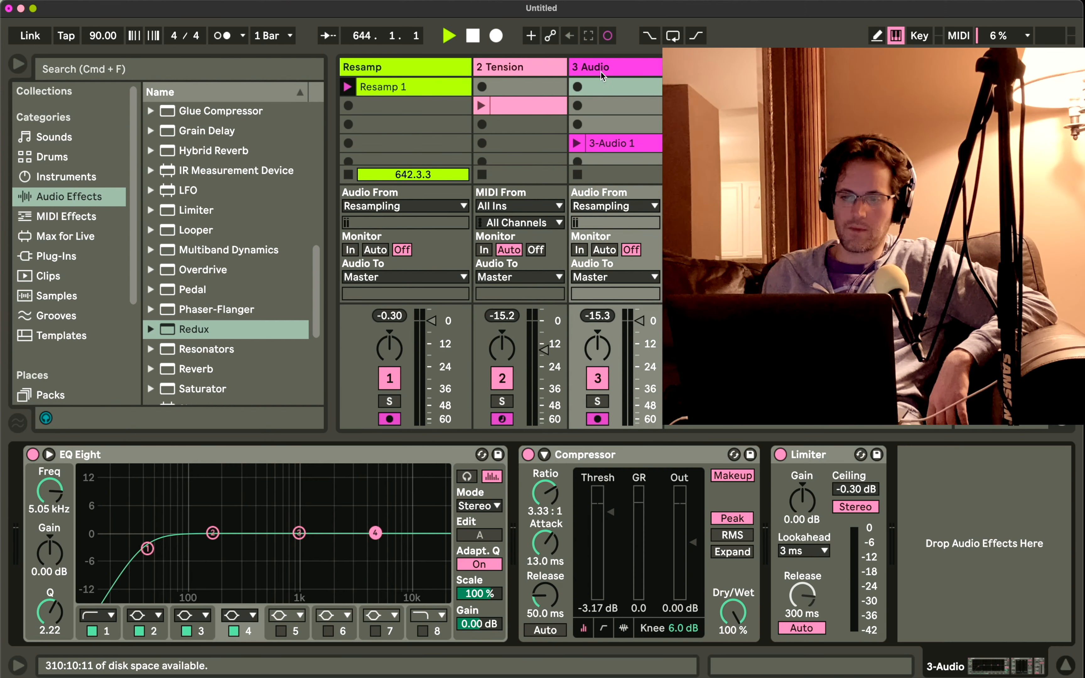
# Shorten the 3-Audio 1 clip to 17 bars and turn its loop off, keeping Warp on.
pyautogui.click(598, 143)
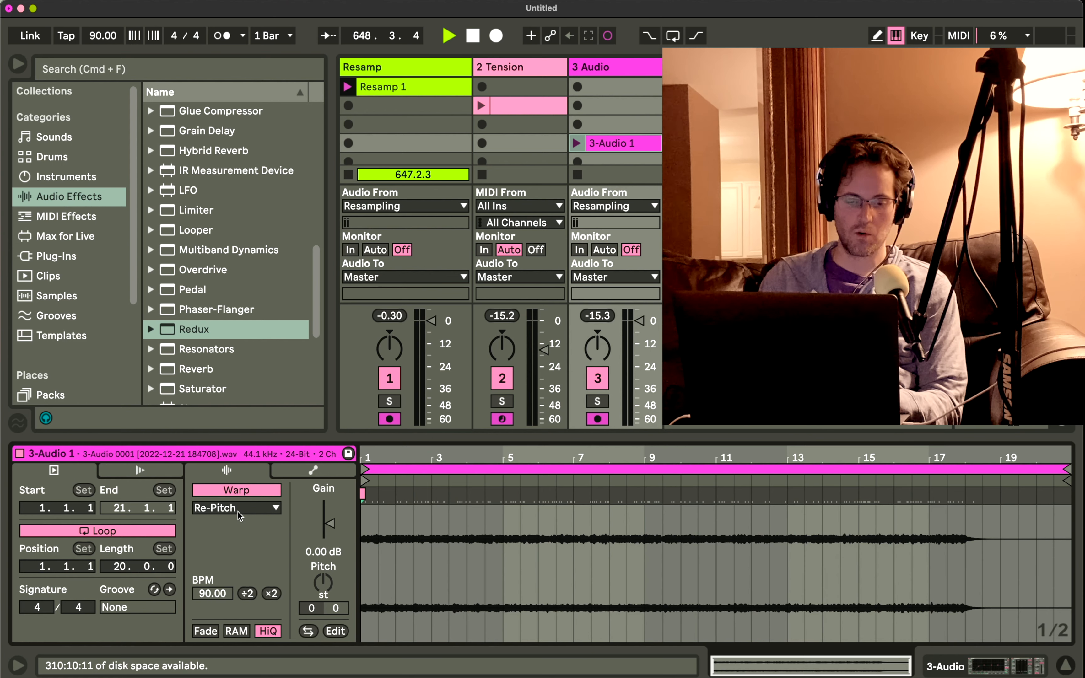
pyautogui.moveTo(1062, 464); pyautogui.dragTo(960, 479)
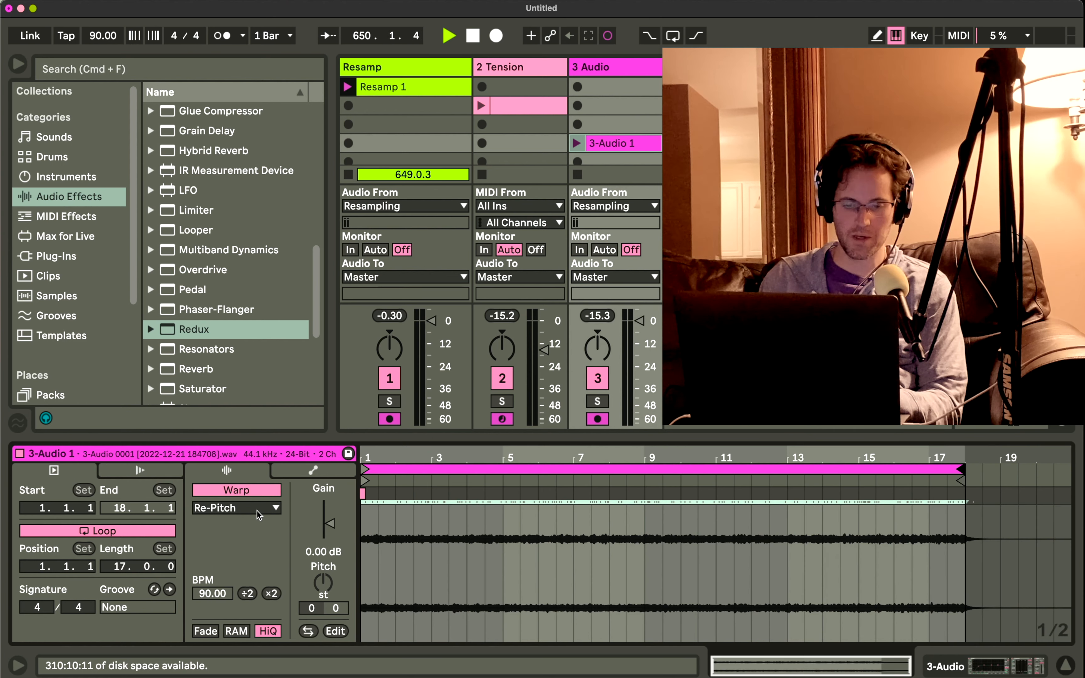
pyautogui.click(254, 494)
pyautogui.click(255, 495)
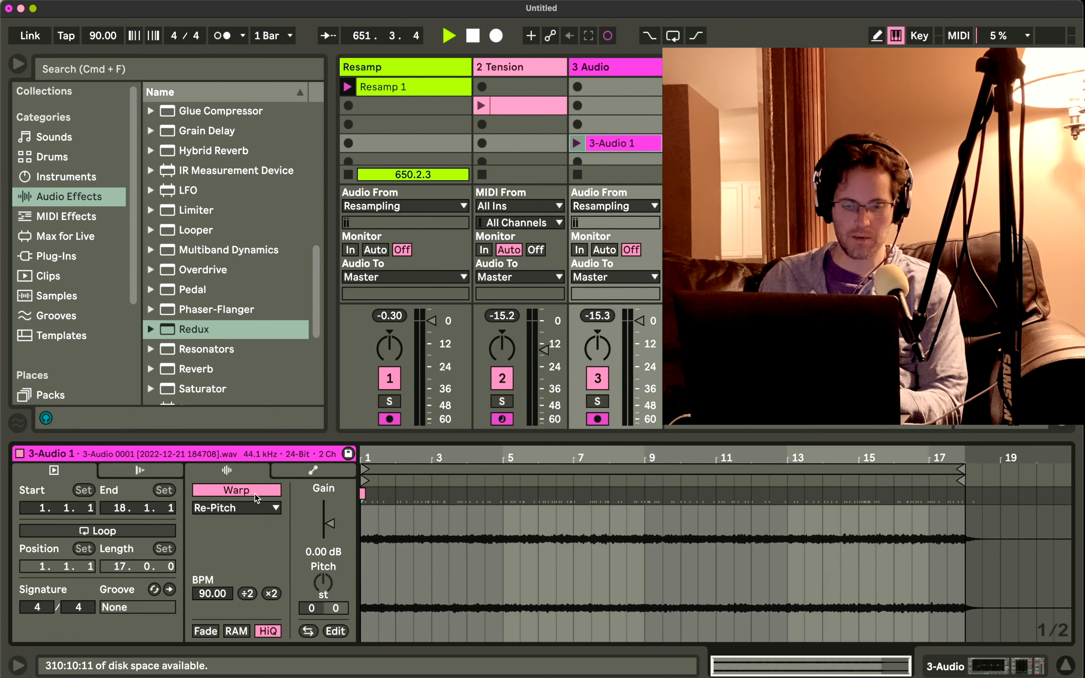
# Set the Re-Pitch clip's tempo to 44 BPM, launch it and audition it at 22 BPM before returning to 44 BPM.
pyautogui.moveTo(206, 588)
pyautogui.mouseDown()
pyautogui.moveTo(206, 579)
pyautogui.moveTo(206, 595)
pyautogui.mouseUp()
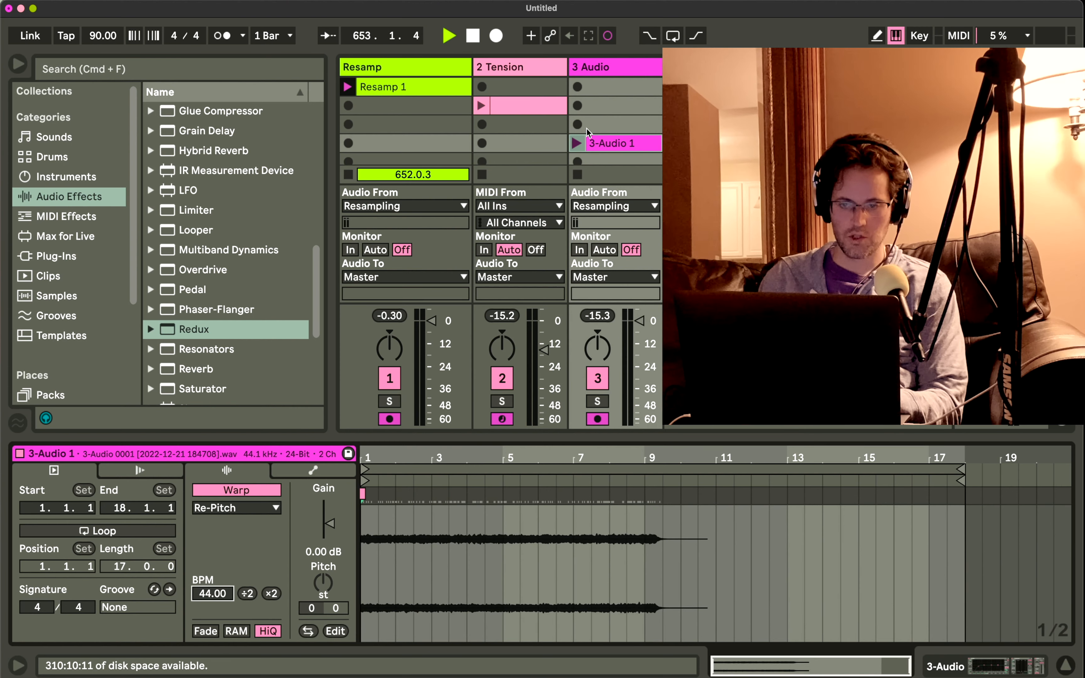
pyautogui.click(576, 142)
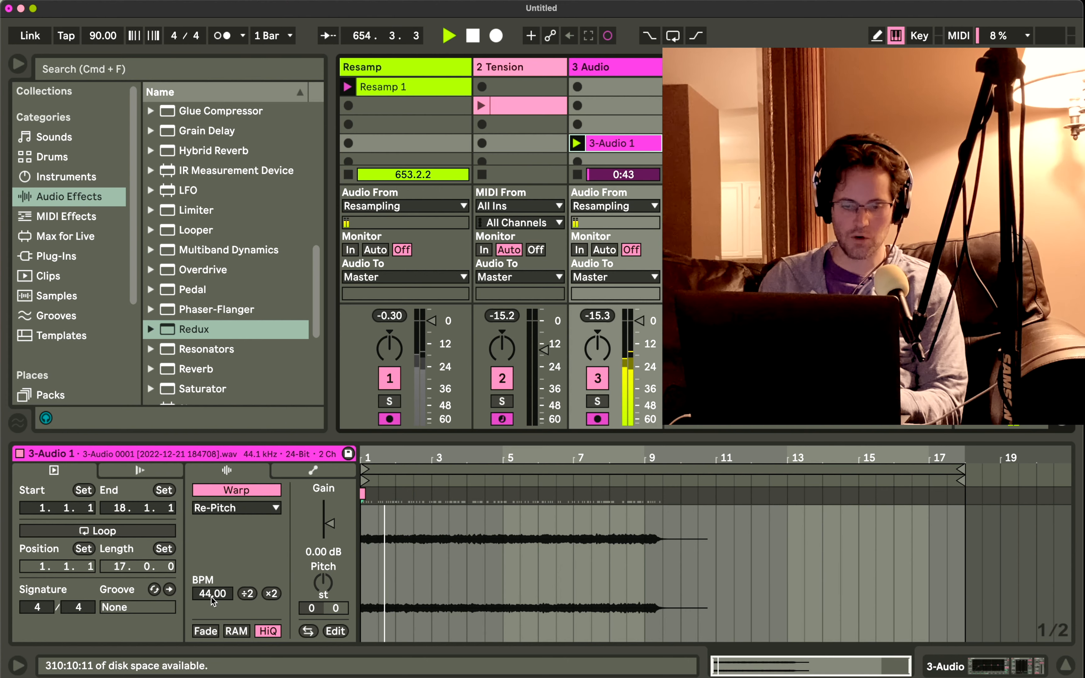
pyautogui.click(247, 594)
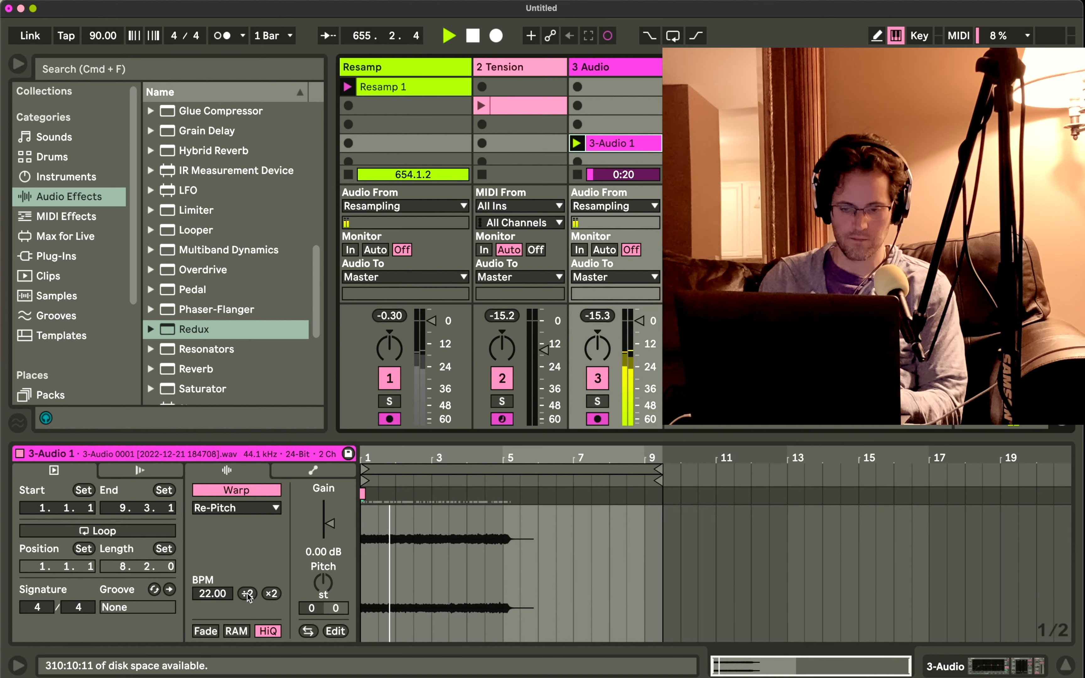
pyautogui.click(269, 594)
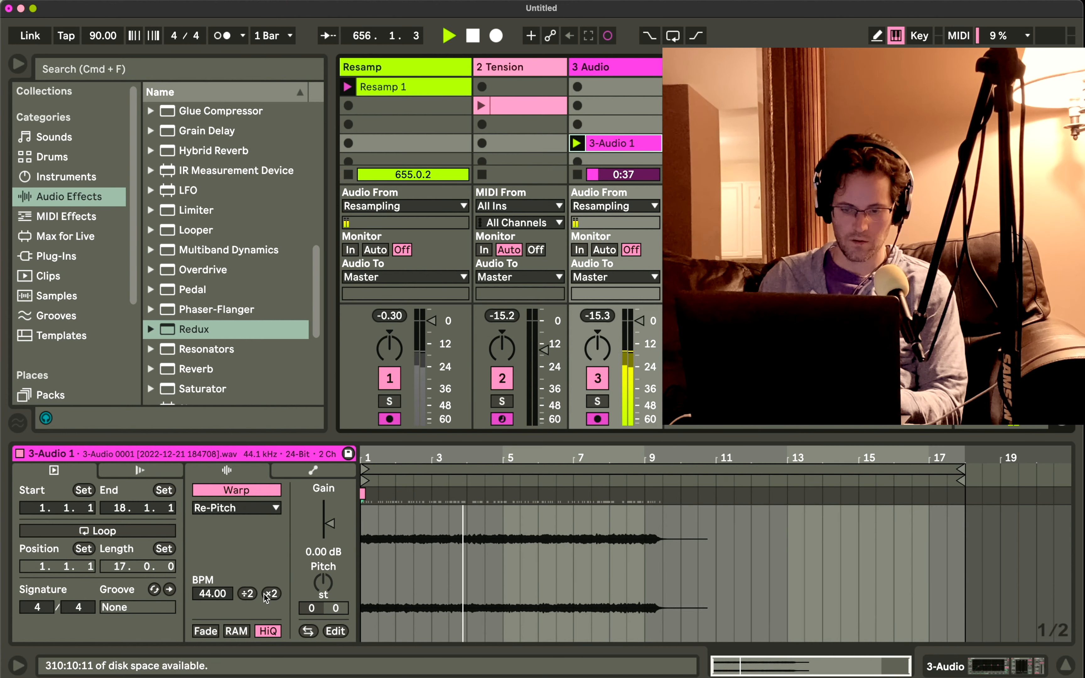
# Double the playing clip's tempo up to 352 BPM, halve it to 176 BPM and stop the clip.
pyautogui.click(268, 594)
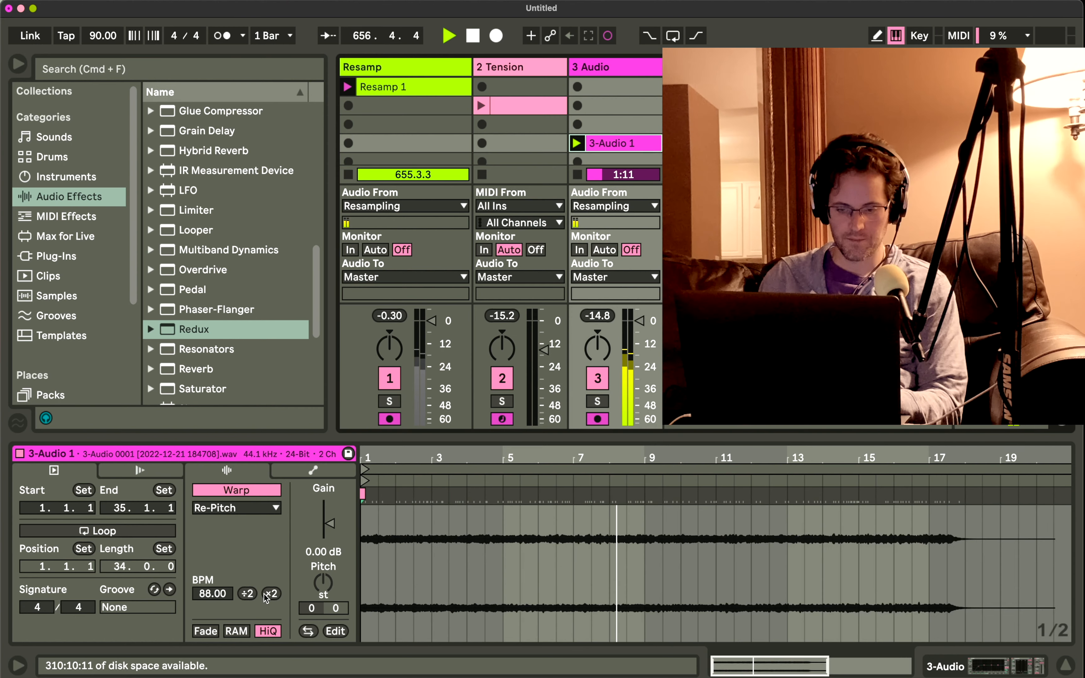
pyautogui.click(269, 594)
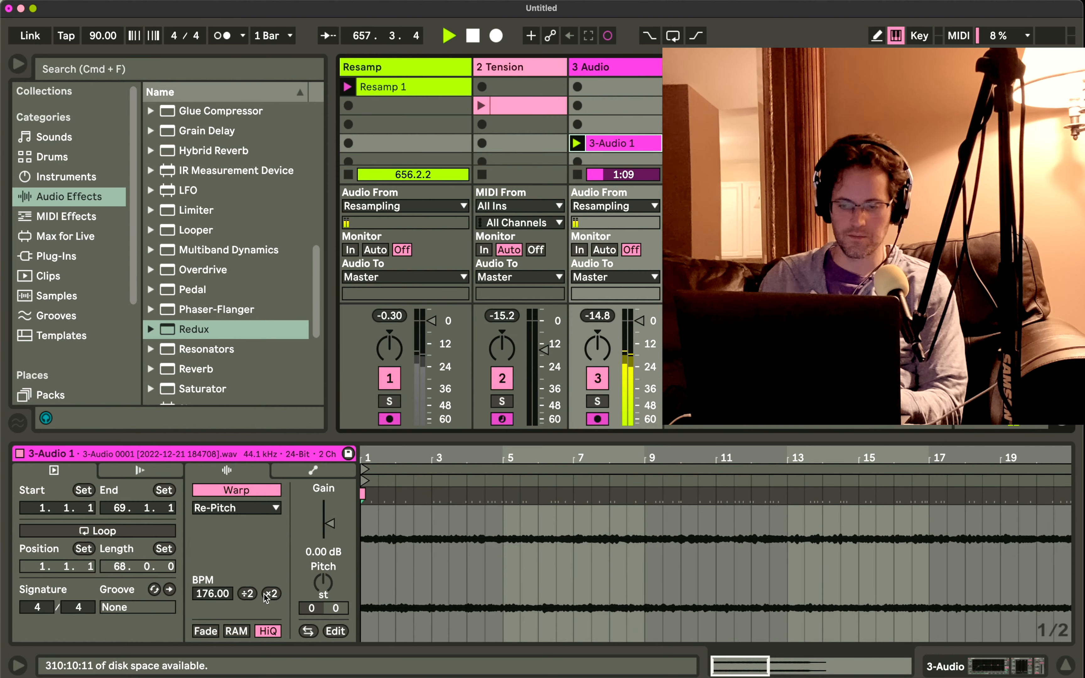
pyautogui.click(269, 595)
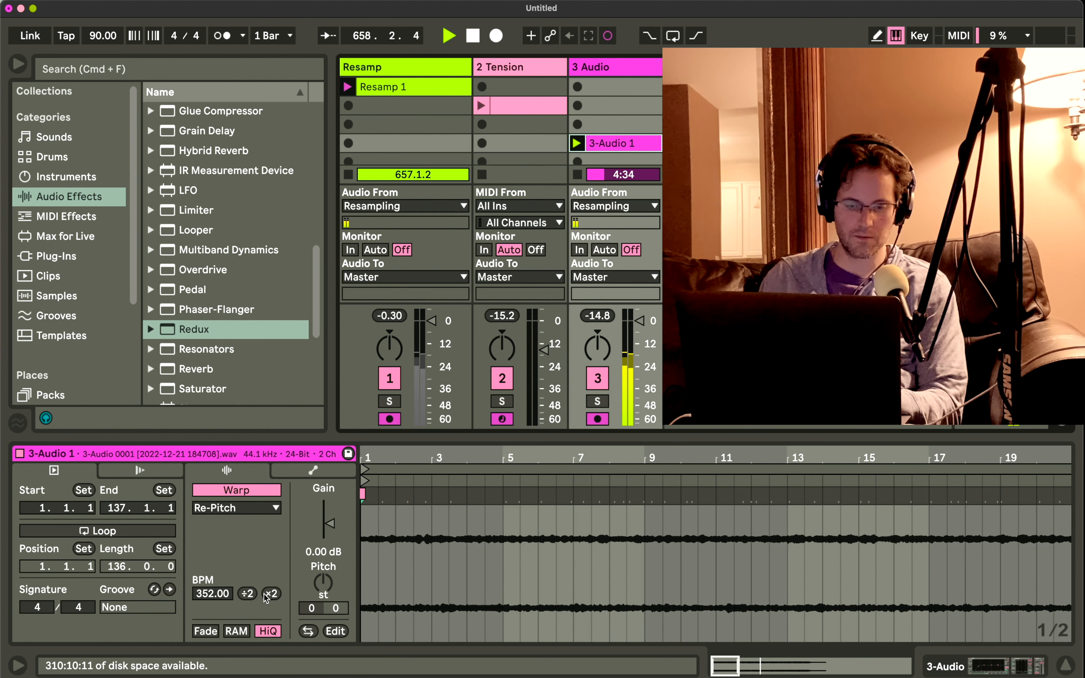
pyautogui.click(248, 594)
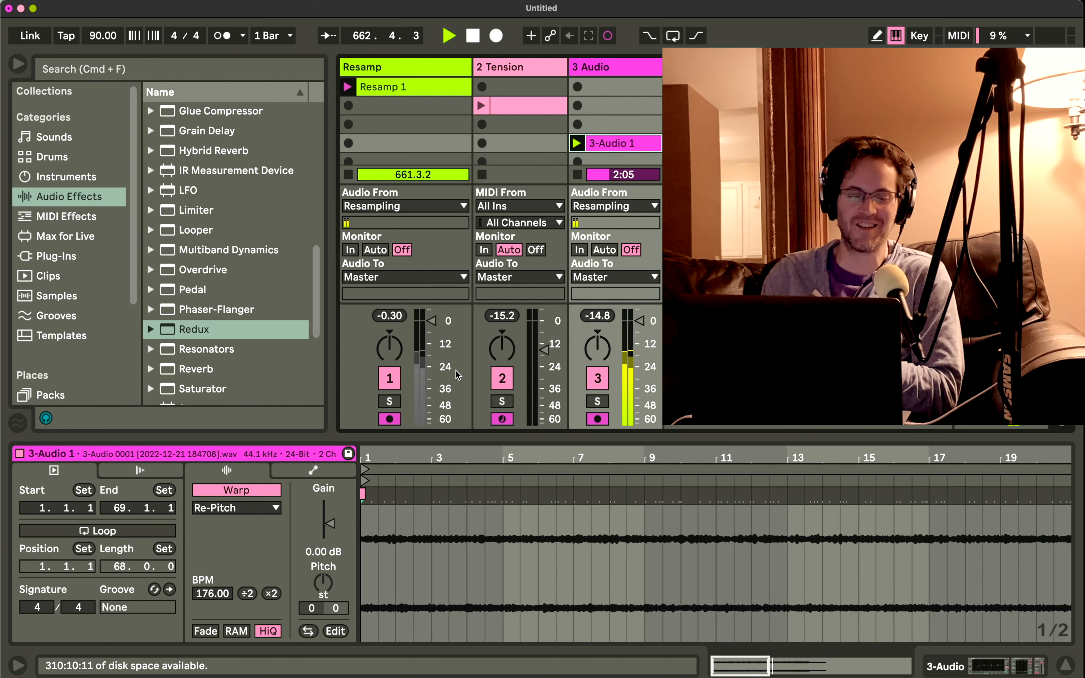
pyautogui.moveTo(492, 449); pyautogui.dragTo(399, 450)
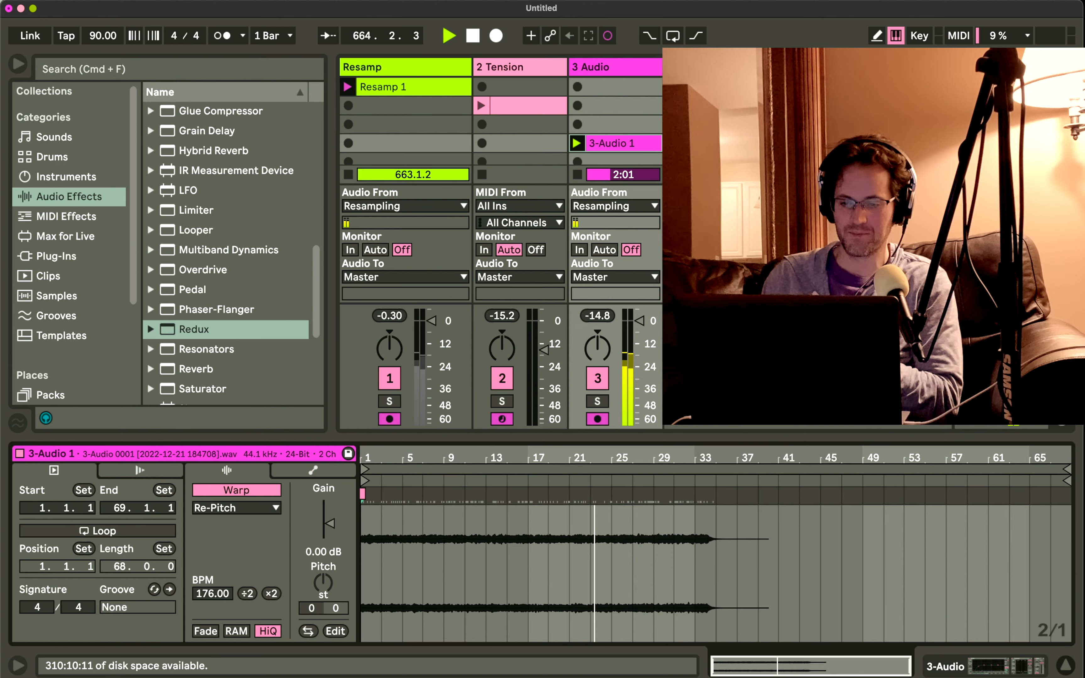
pyautogui.click(577, 174)
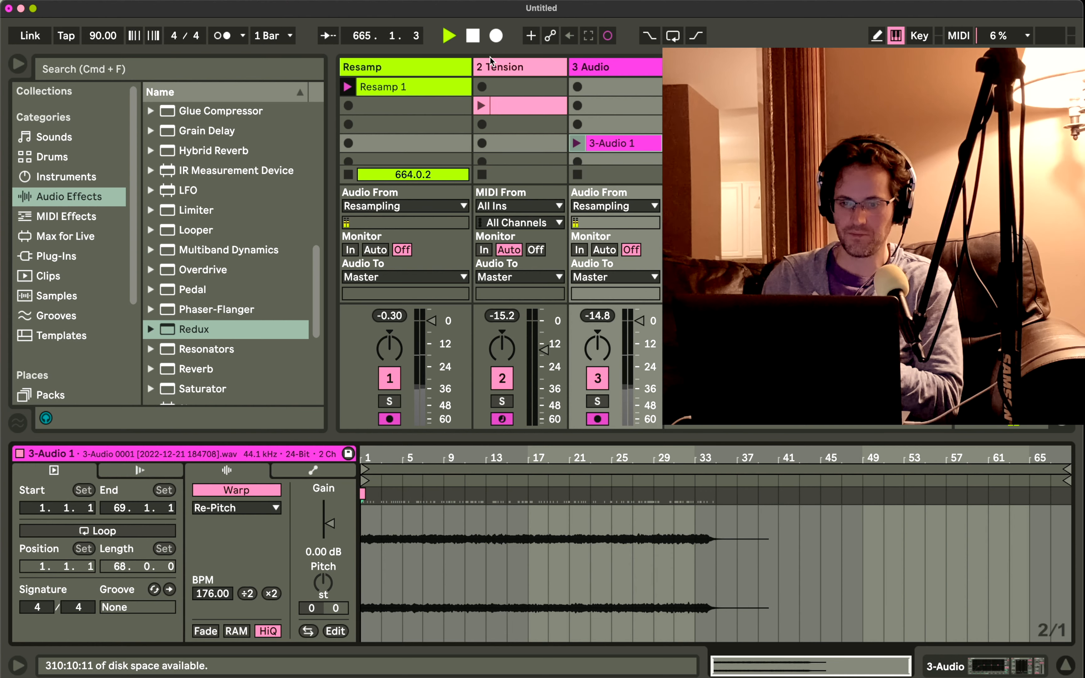
# Narrow the Resamp and Tension tracks and insert a MIDI track after the audio track.
pyautogui.moveTo(471, 65); pyautogui.dragTo(358, 67)
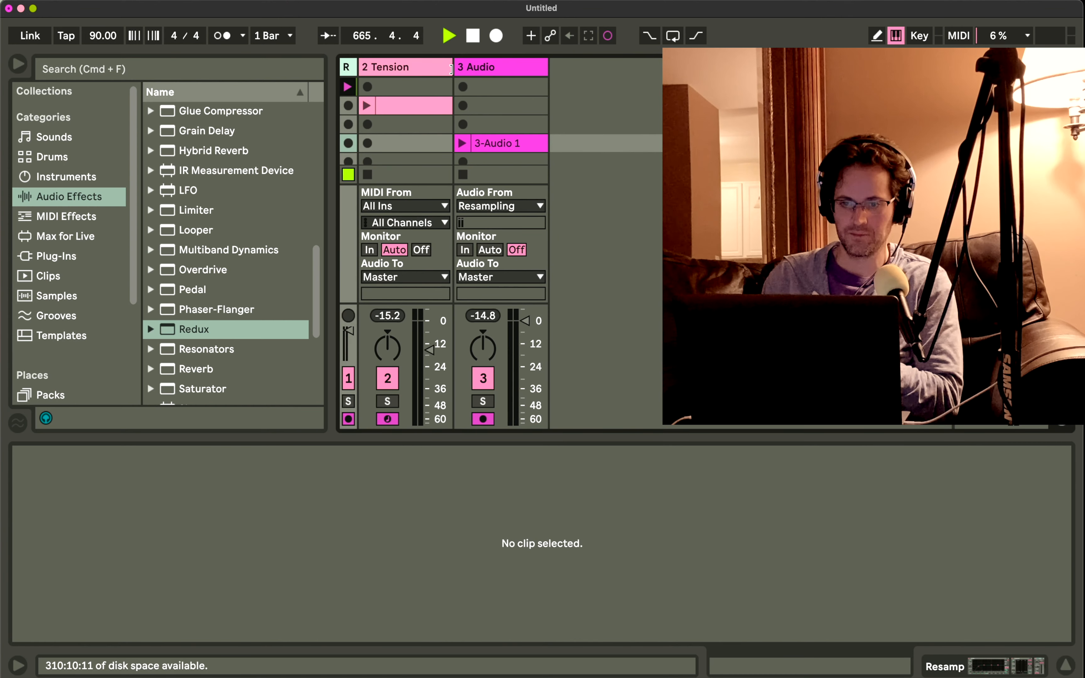
pyautogui.moveTo(451, 69); pyautogui.dragTo(379, 68)
pyautogui.rightClick(496, 107)
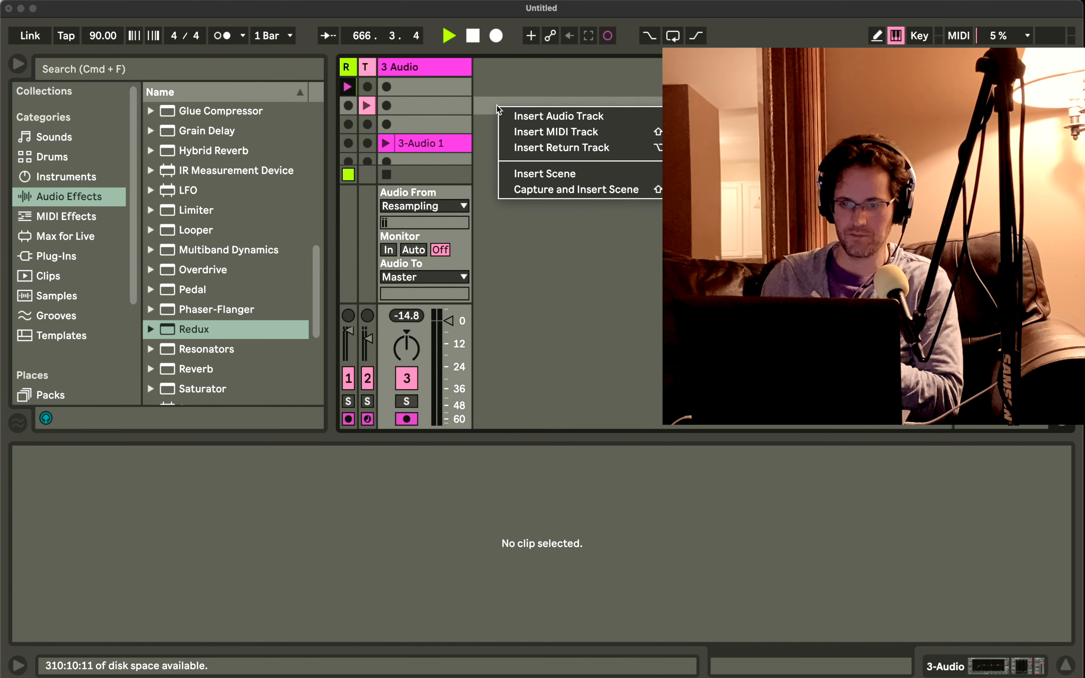
pyautogui.click(517, 130)
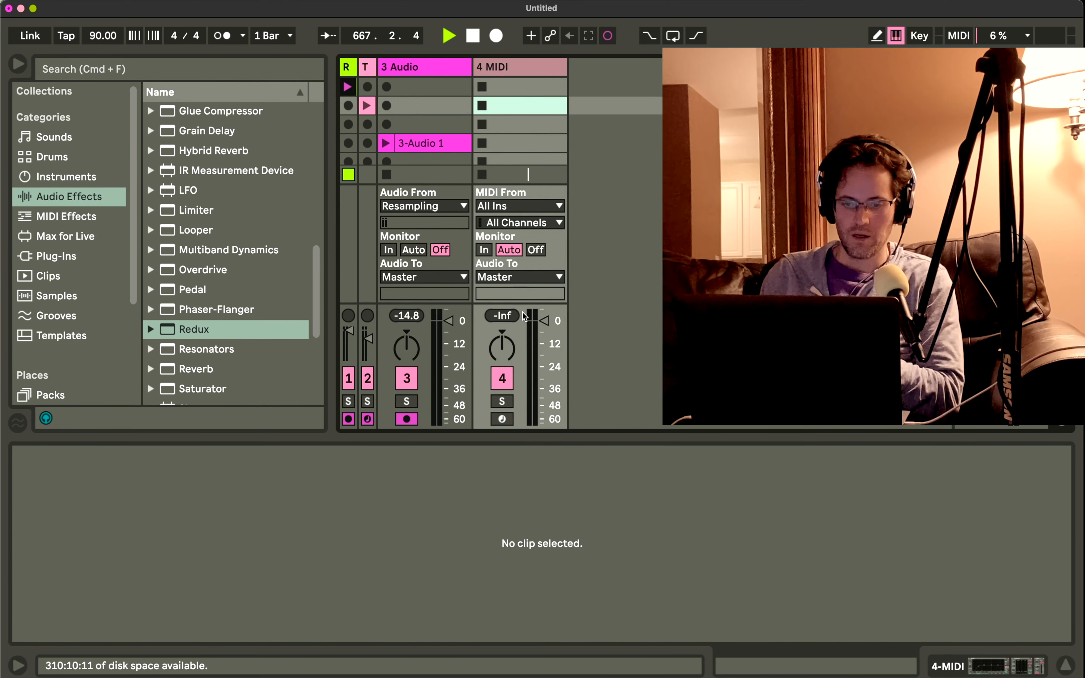
# Arm the new MIDI track and disarm the Tension and 3 Audio tracks.
pyautogui.click(502, 419)
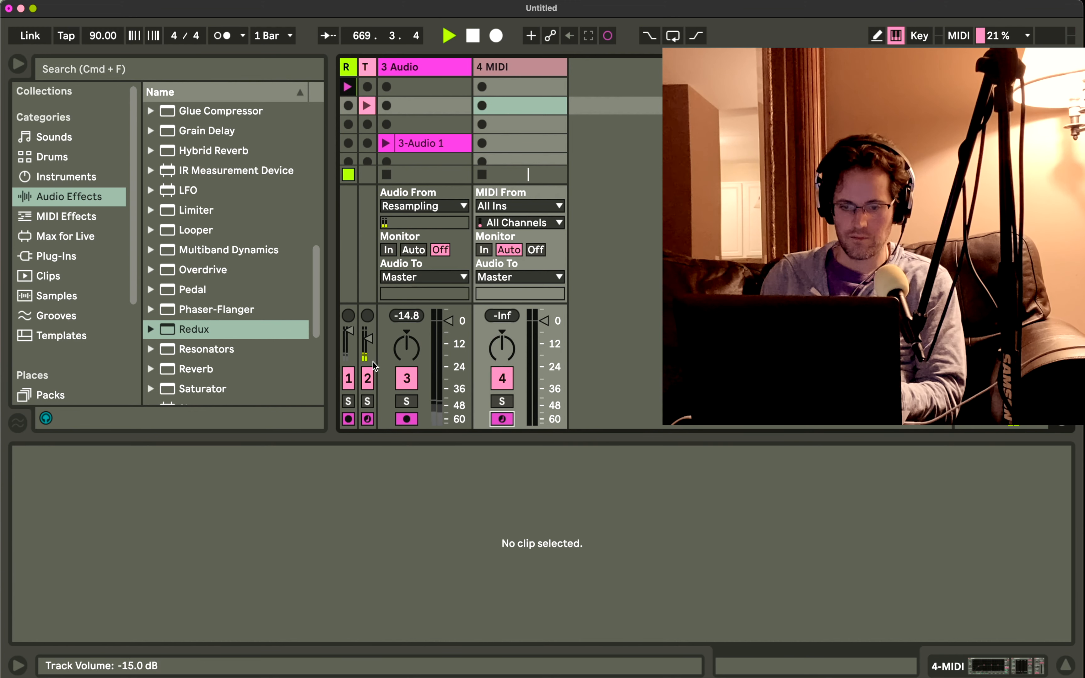
pyautogui.click(367, 420)
pyautogui.click(405, 419)
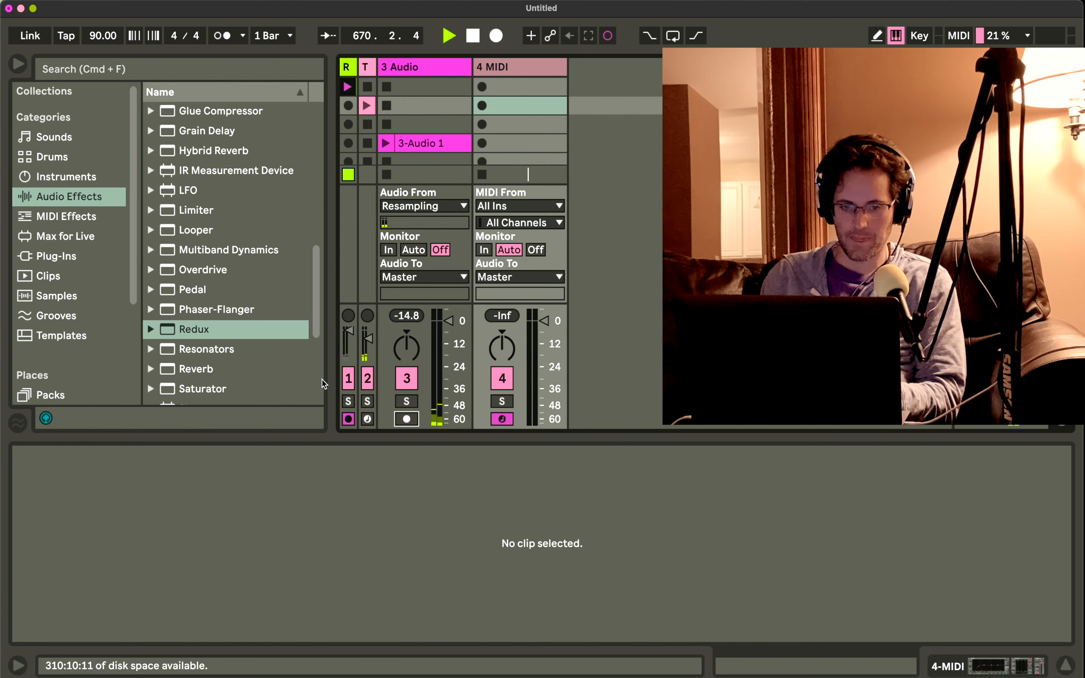
# Load a Sampler onto the 4 MIDI track and use the 3-Audio 1 clip as its sample.
pyautogui.click(67, 179)
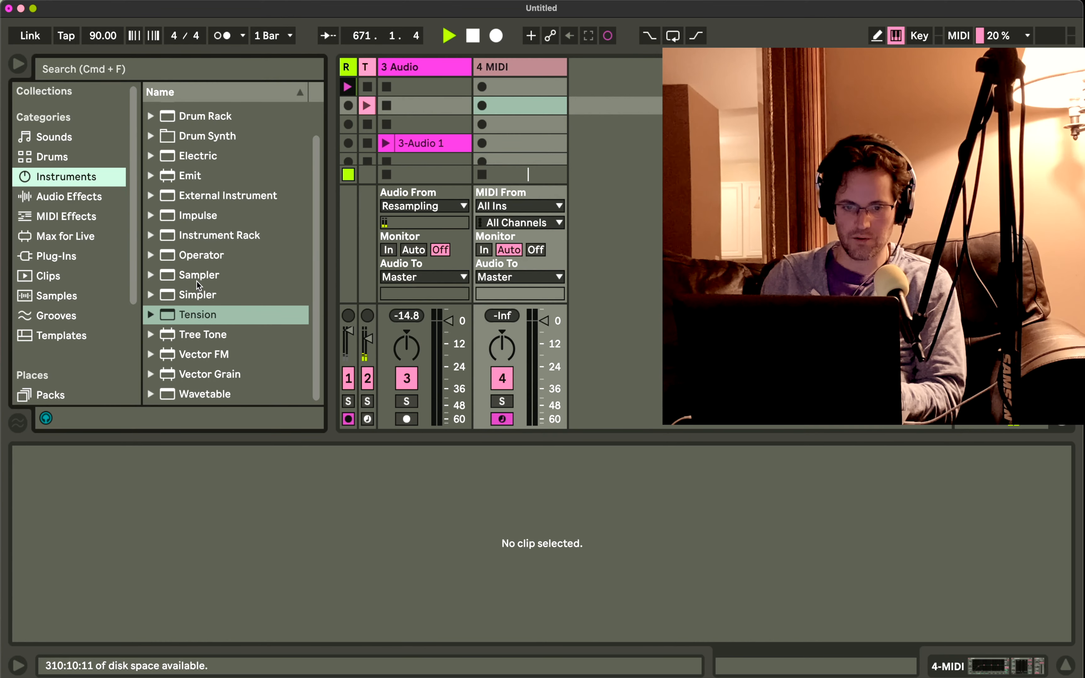
pyautogui.moveTo(197, 279); pyautogui.dragTo(492, 107)
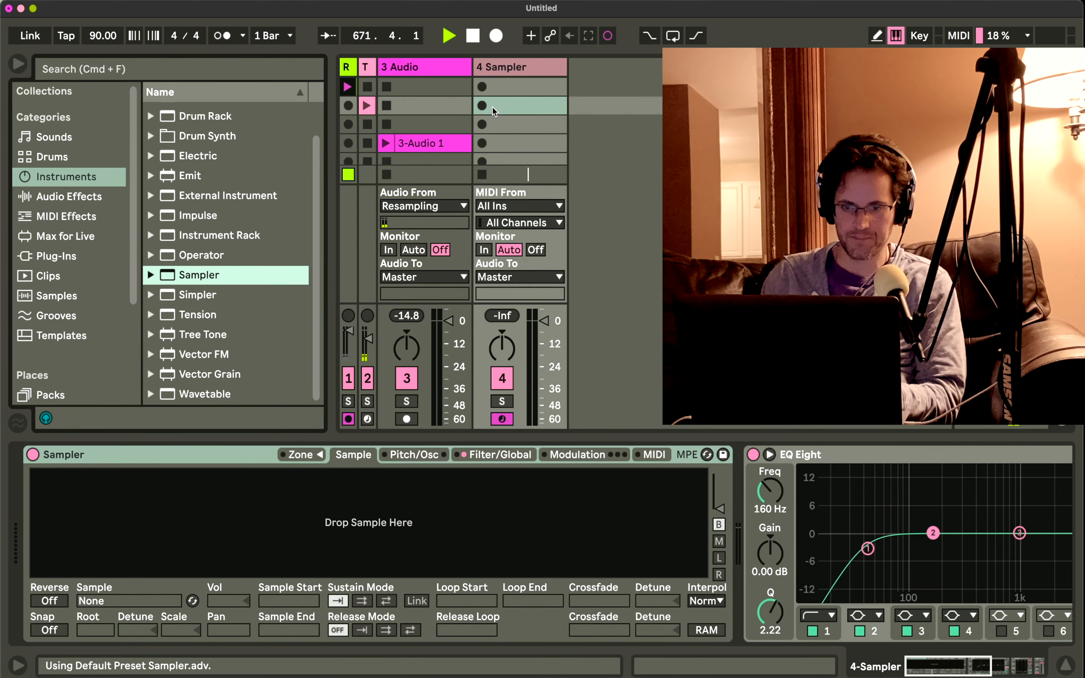
pyautogui.click(439, 143)
pyautogui.moveTo(404, 496); pyautogui.dragTo(403, 496)
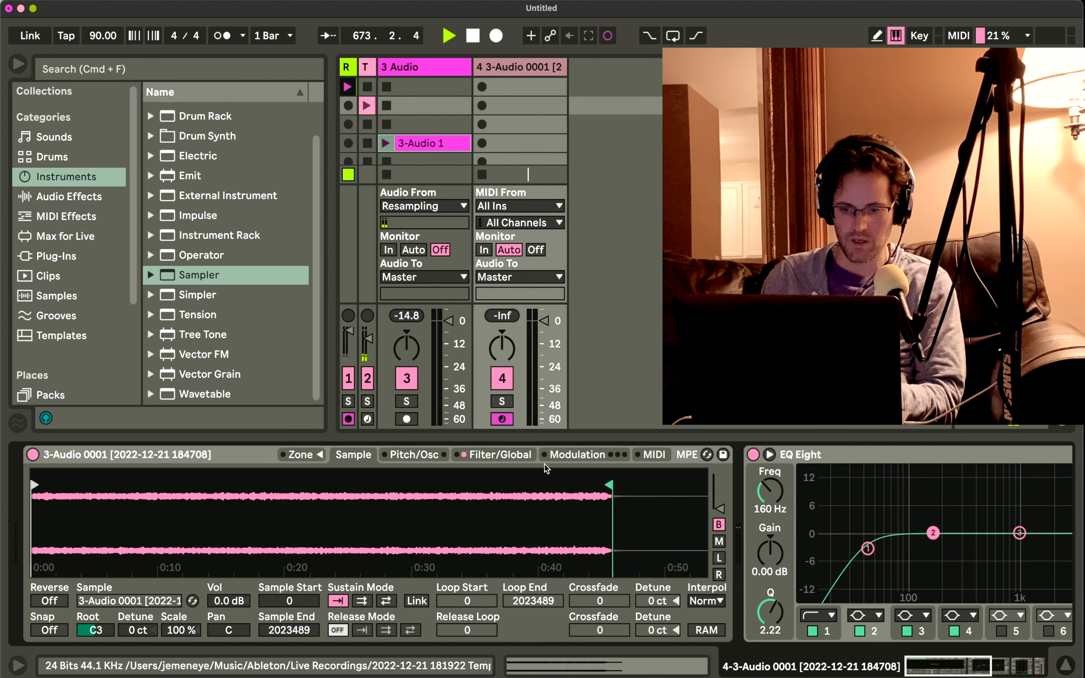
# Set the Sampler's volume envelope to a 60.0 s release and a 2.56 ms attack.
pyautogui.click(518, 457)
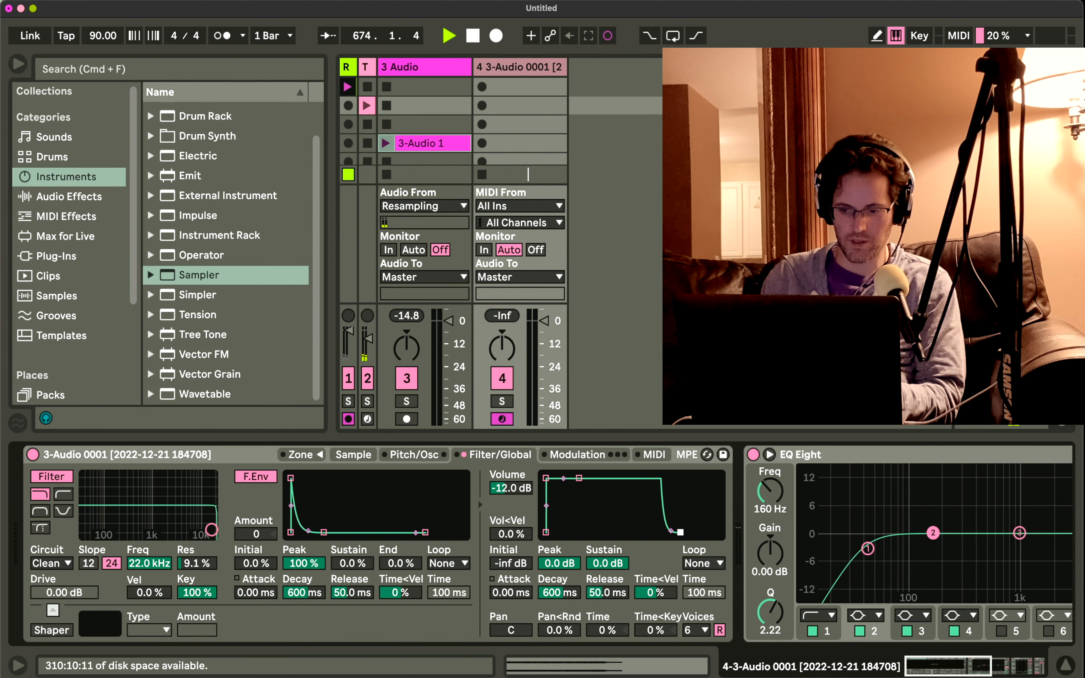
pyautogui.moveTo(680, 532); pyautogui.dragTo(717, 531)
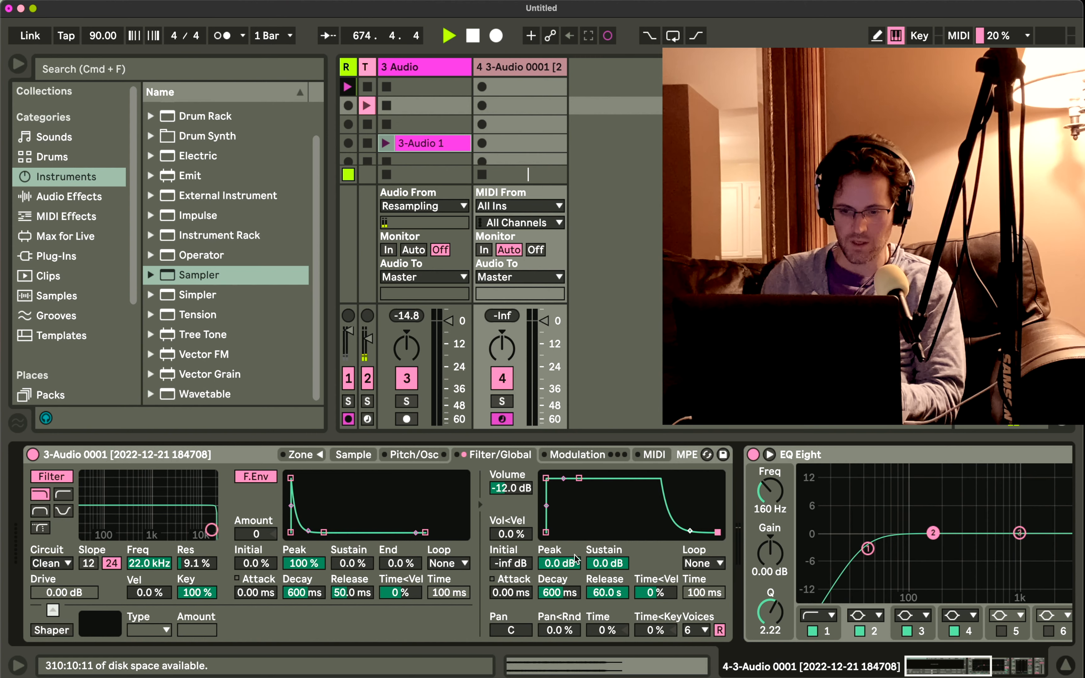
pyautogui.moveTo(511, 586); pyautogui.dragTo(511, 566)
pyautogui.click(370, 378)
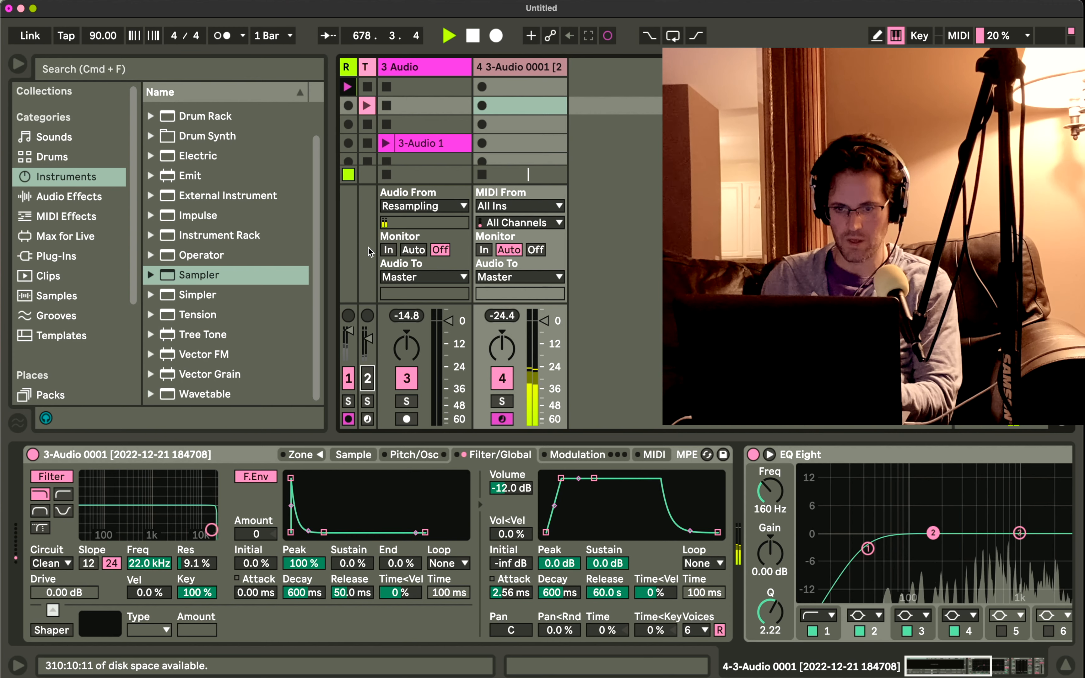
pyautogui.click(412, 147)
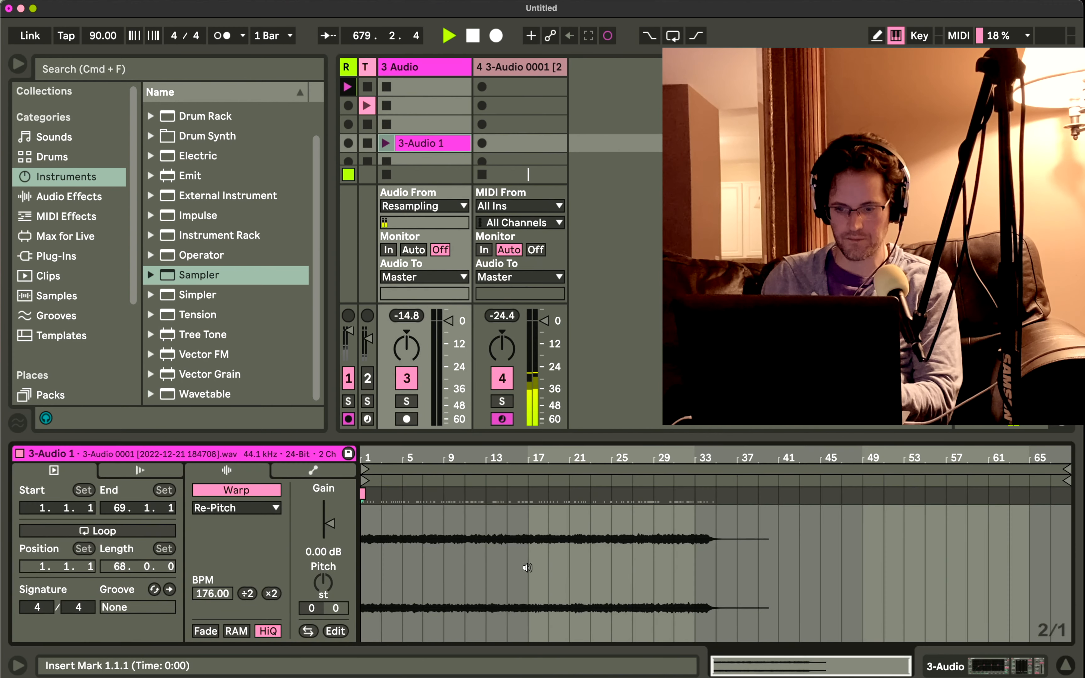
pyautogui.click(499, 66)
pyautogui.click(498, 66)
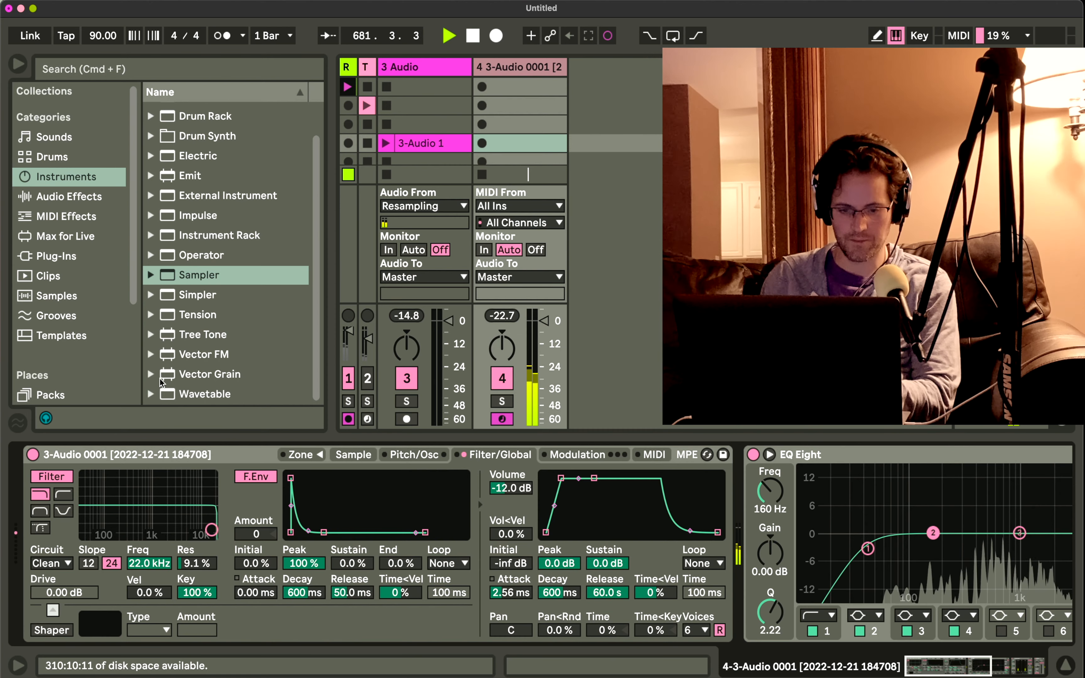
# Lower the Sampler's low-pass filter to 6.60 kHz with 16% resonance and raise its overall volume.
pyautogui.moveTo(212, 530); pyautogui.dragTo(188, 526)
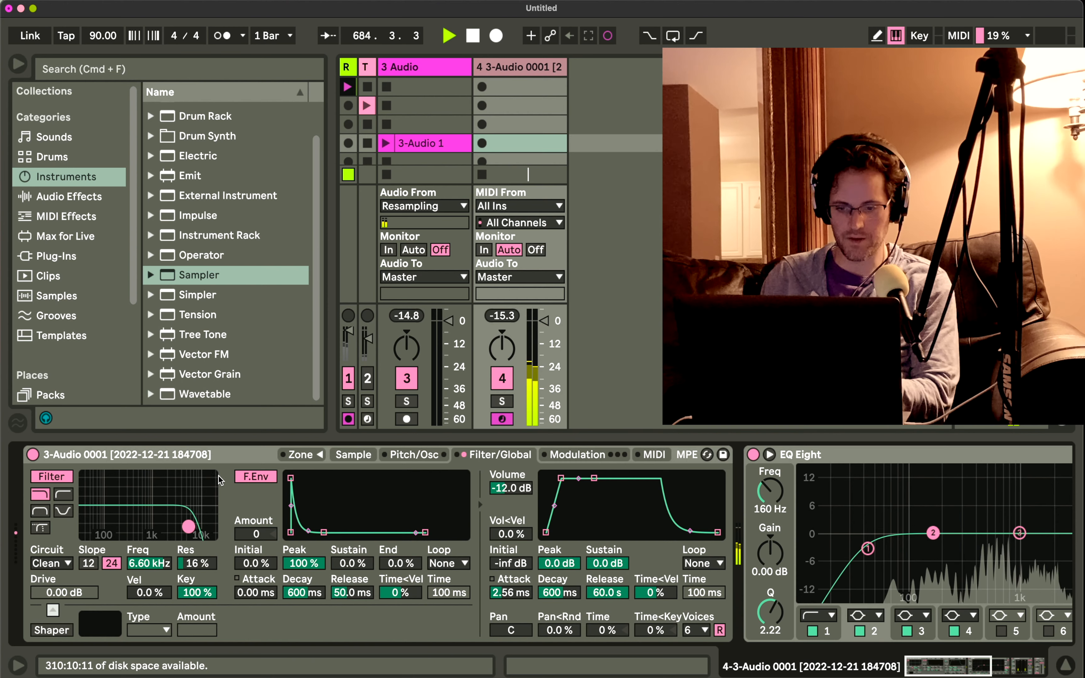
pyautogui.moveTo(511, 487); pyautogui.dragTo(511, 471)
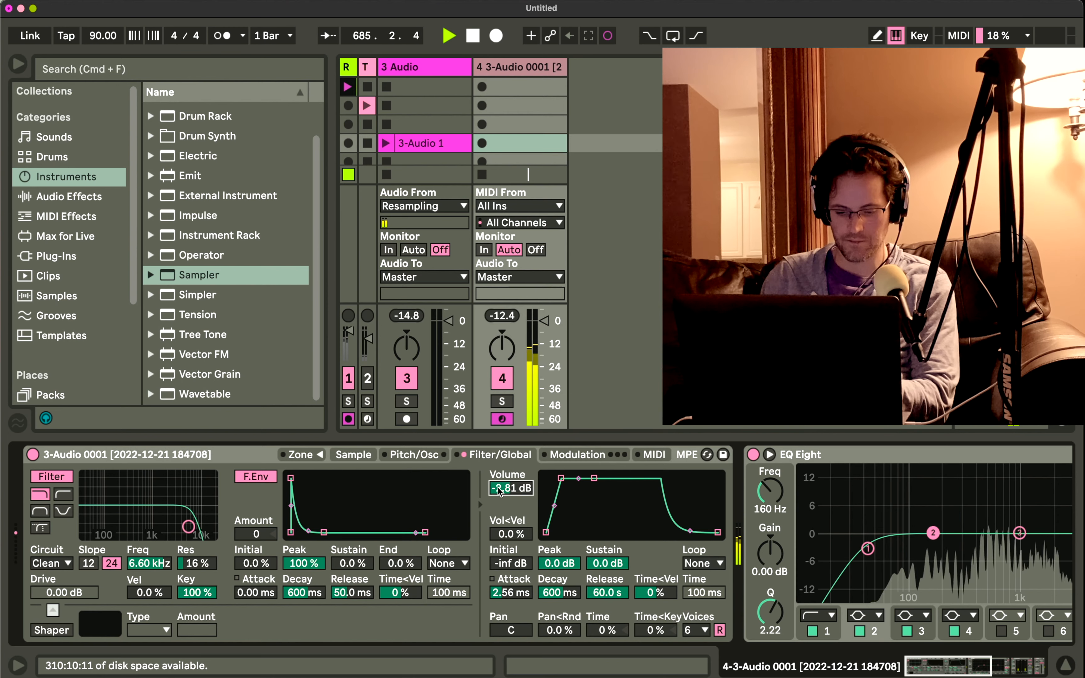